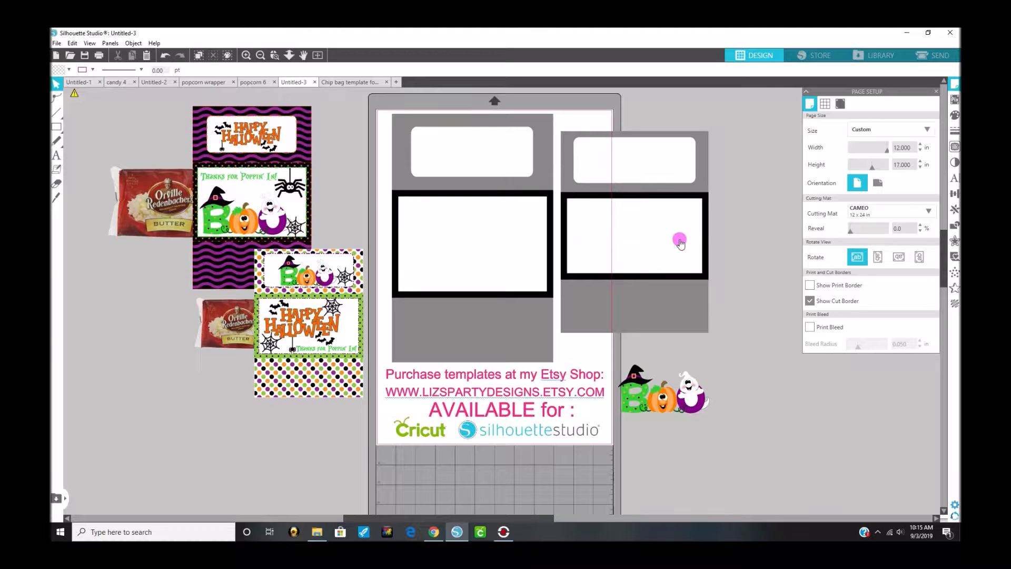
# Step: Move the smaller wrapper template off the page into the empty workspace beside it
pyautogui.moveTo(601, 247); pyautogui.dragTo(680, 240)
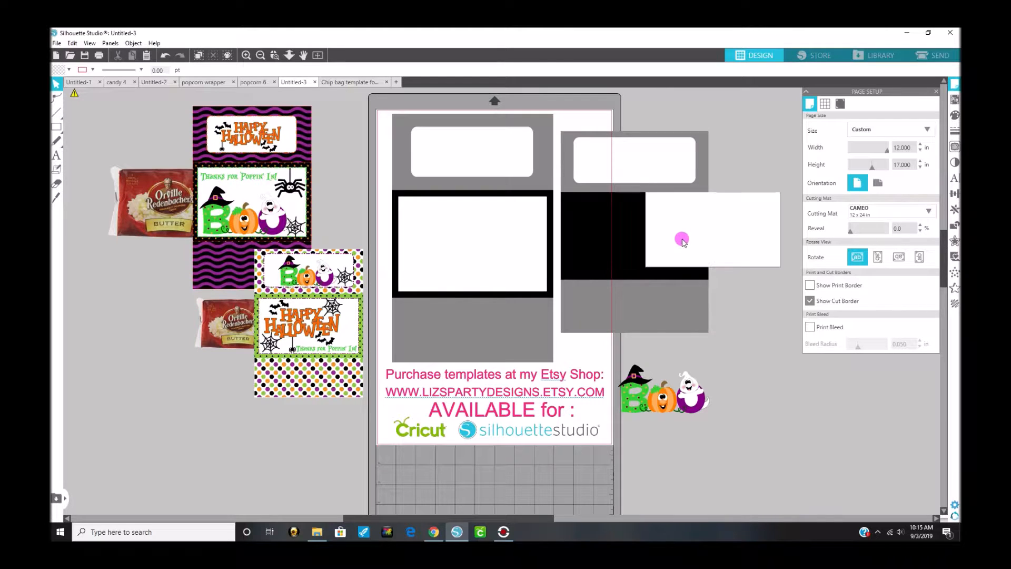
pyautogui.click(166, 56)
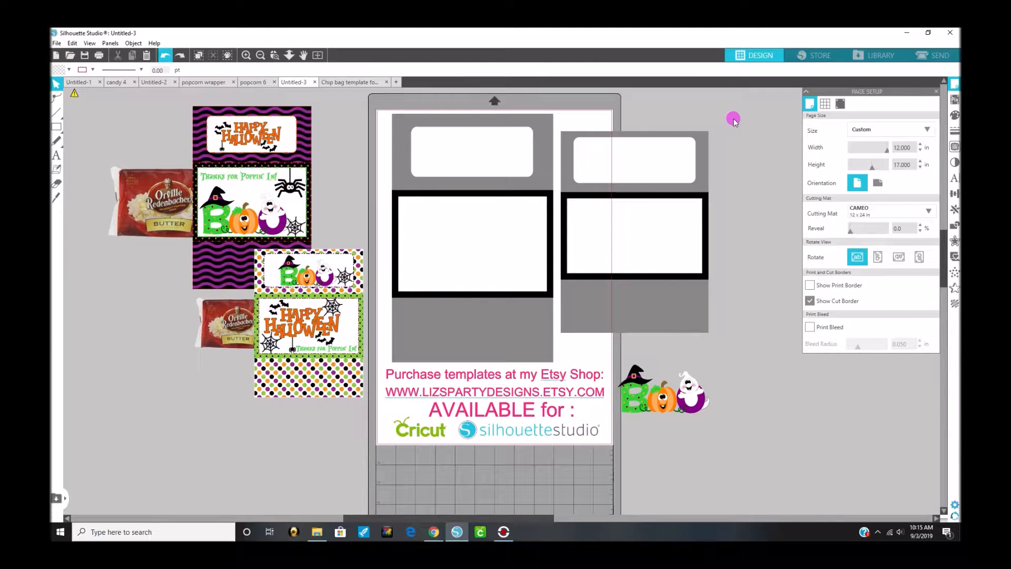
pyautogui.click(573, 347)
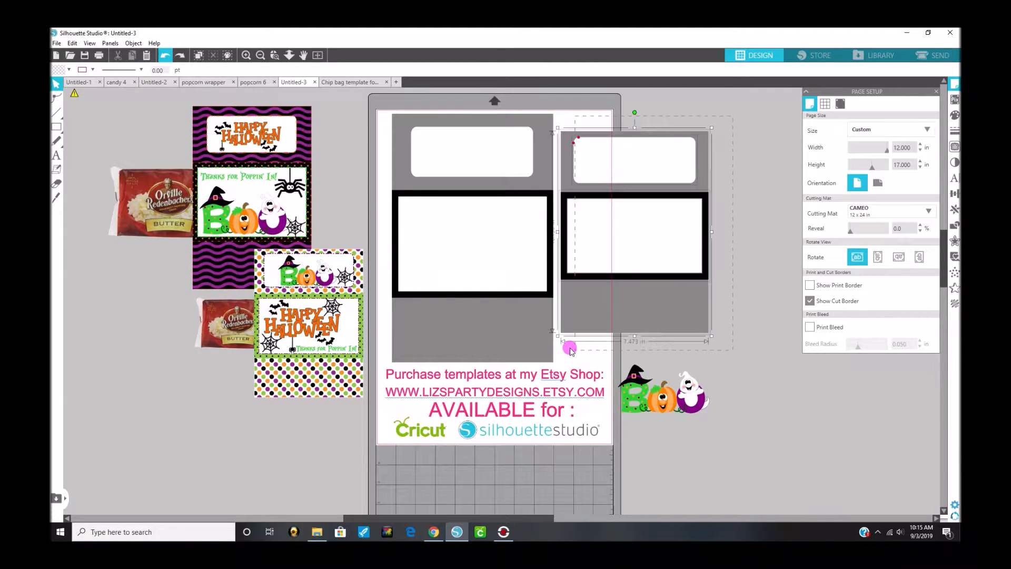
pyautogui.moveTo(653, 288); pyautogui.dragTo(684, 282)
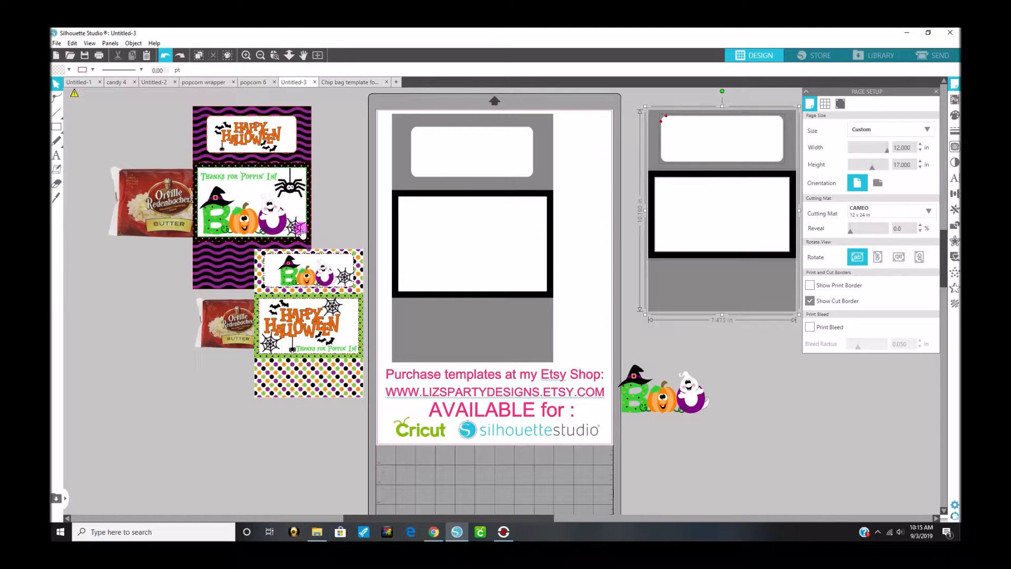
pyautogui.click(501, 326)
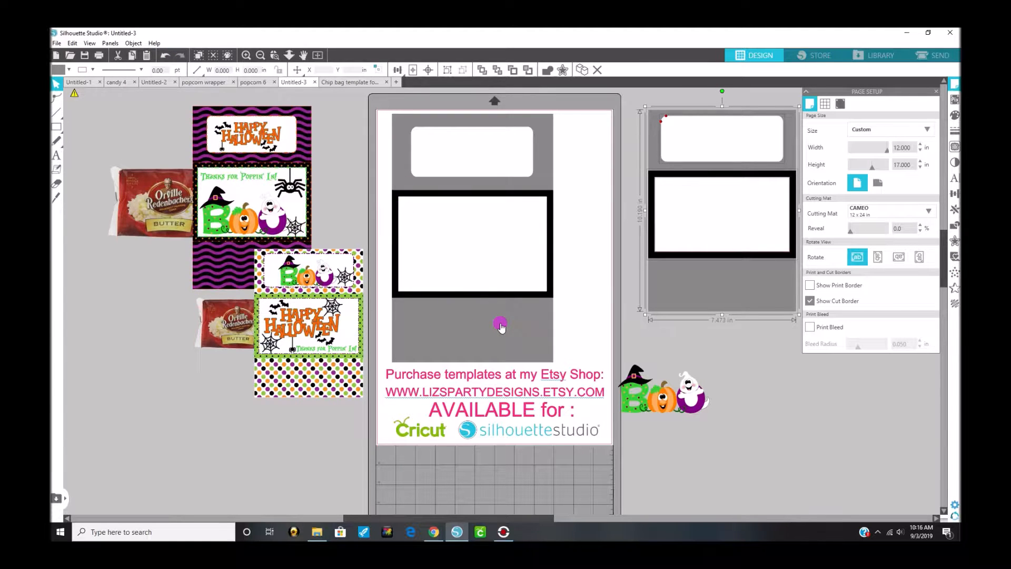
pyautogui.click(620, 245)
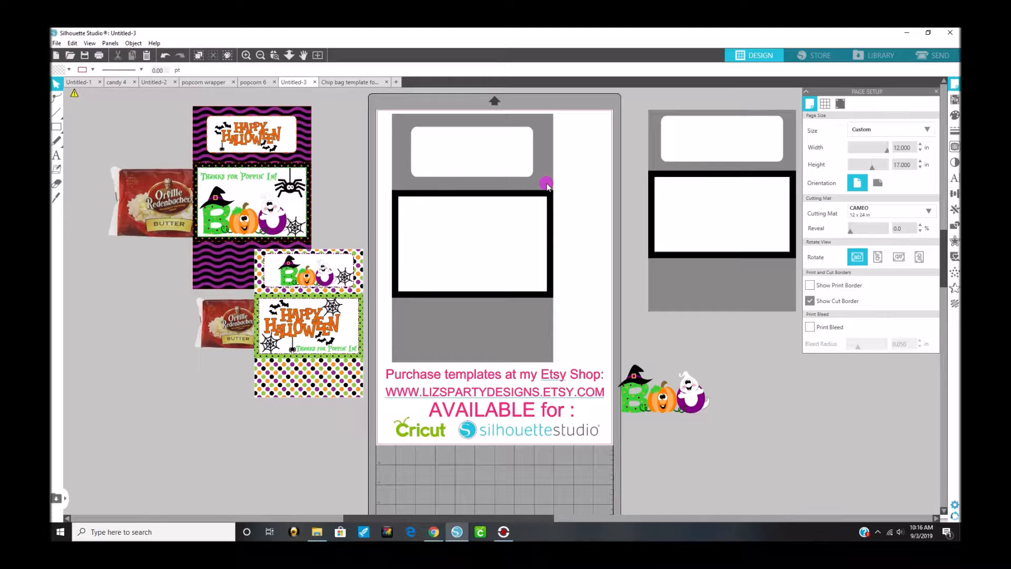
pyautogui.moveTo(472, 162); pyautogui.dragTo(530, 152)
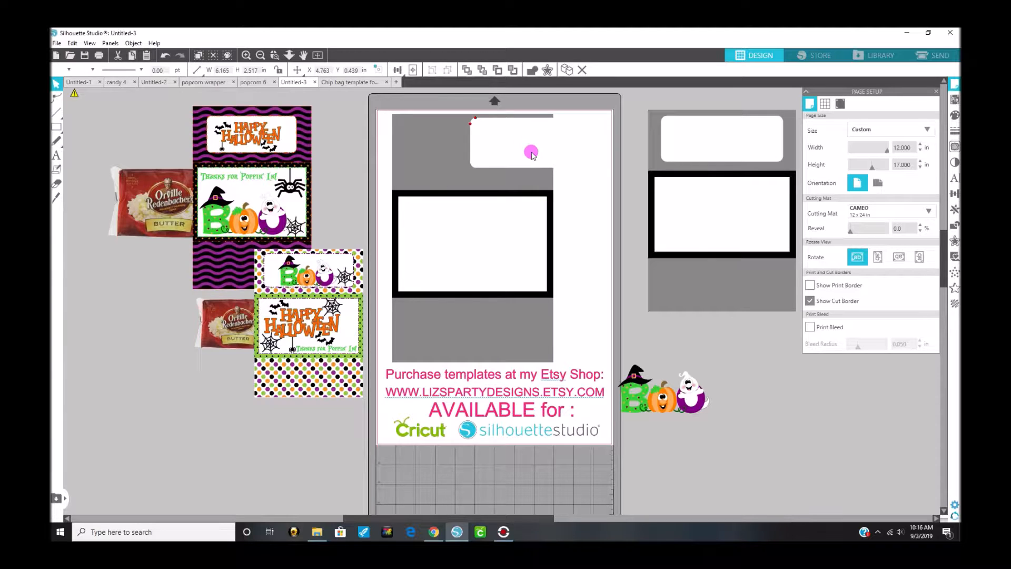
pyautogui.click(167, 56)
pyautogui.click(167, 56)
pyautogui.click(167, 54)
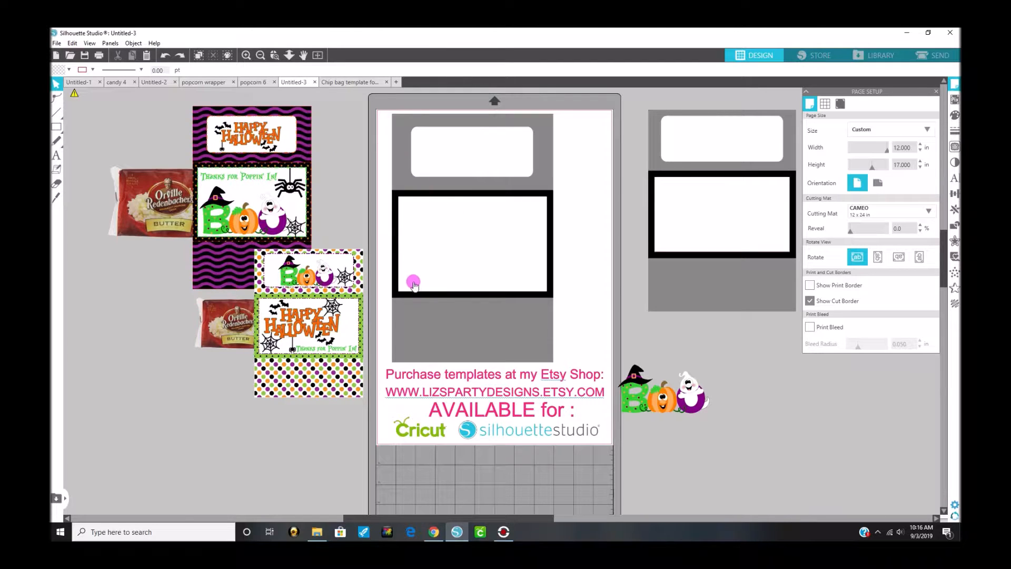
# Step: Fill the large wrapper template's grey background with the purple and black pattern 14 from the User Designs library
pyautogui.click(400, 164)
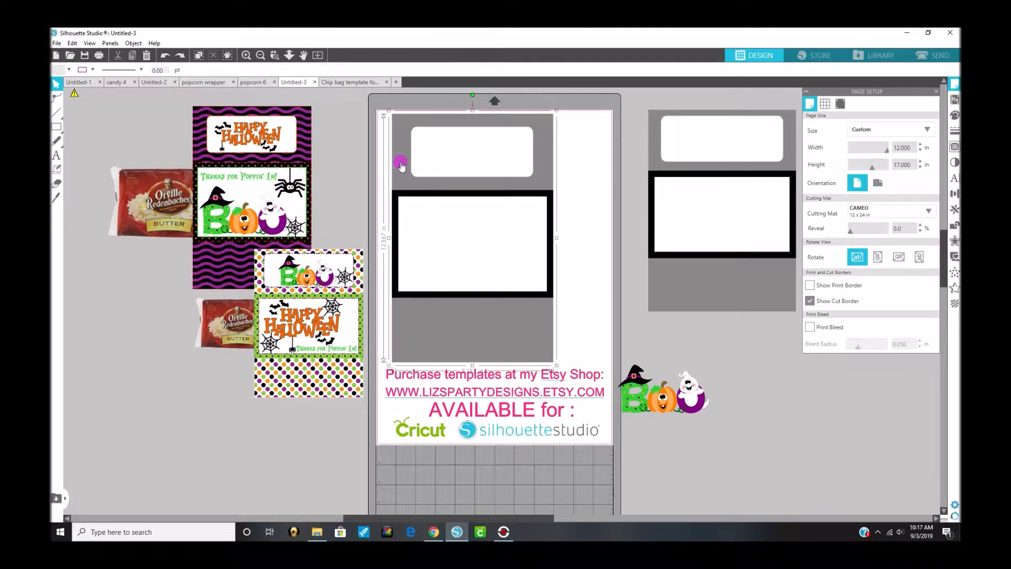
pyautogui.click(869, 54)
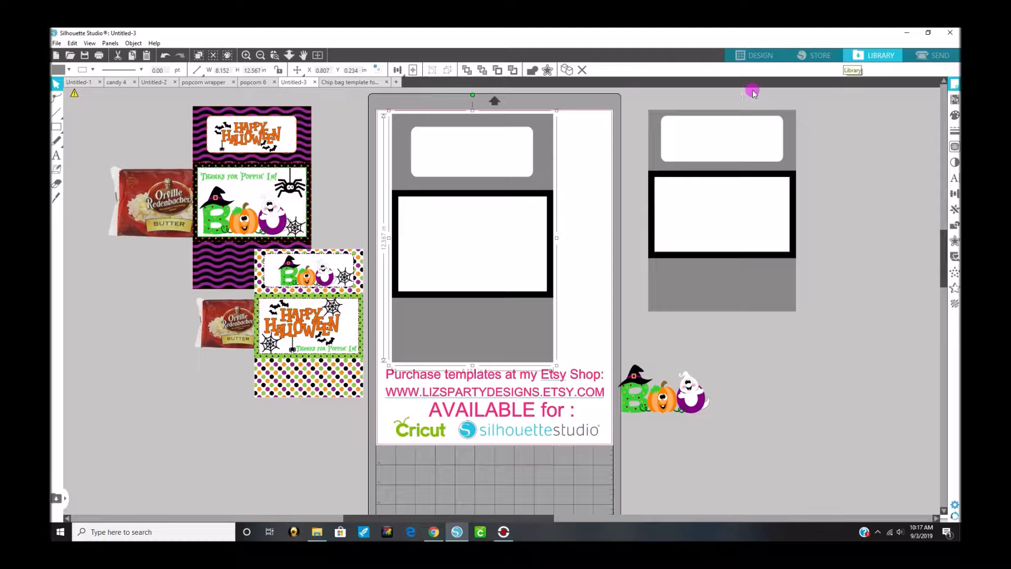
pyautogui.click(870, 59)
pyautogui.click(870, 59)
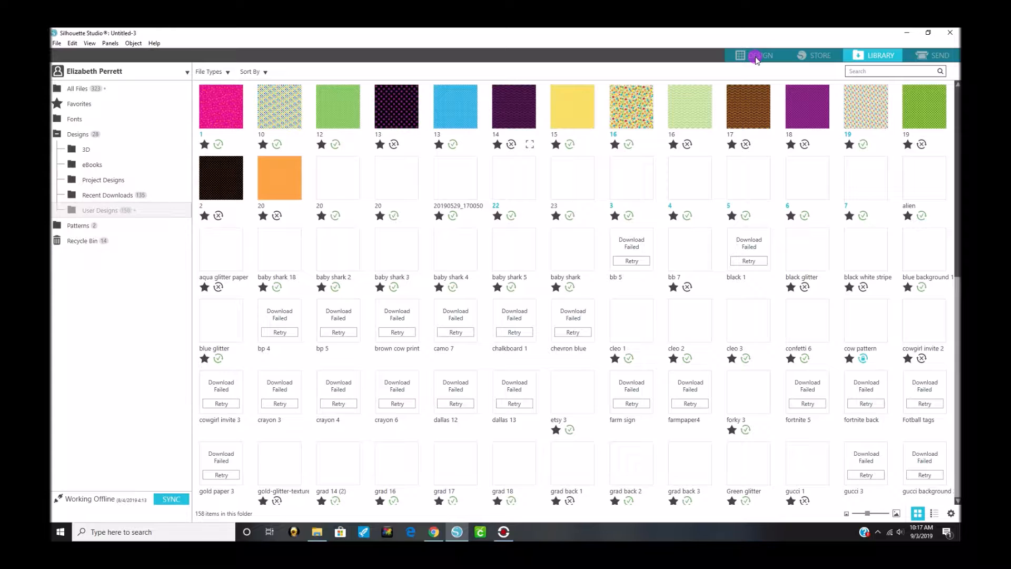
pyautogui.click(514, 105)
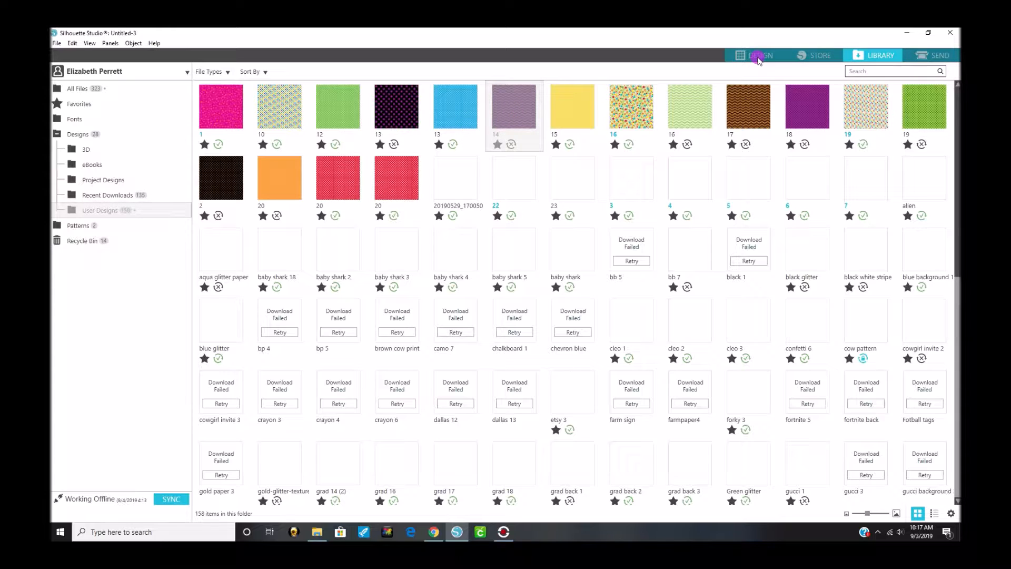
pyautogui.click(758, 59)
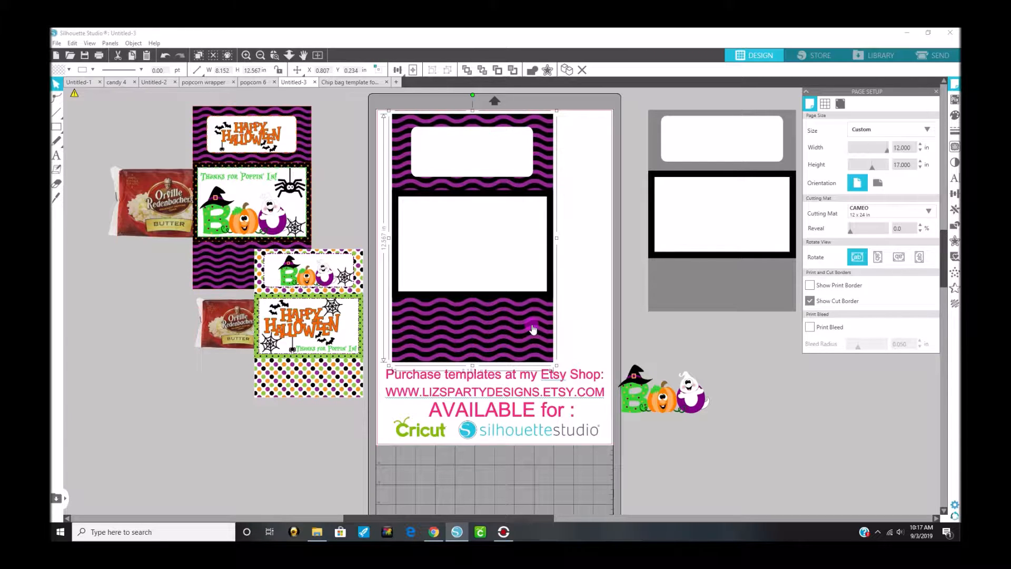
# Step: Select the large wrapper's upper rounded white label and examine the outlines around the labels on the finished Halloween sample wrappers
pyautogui.click(449, 149)
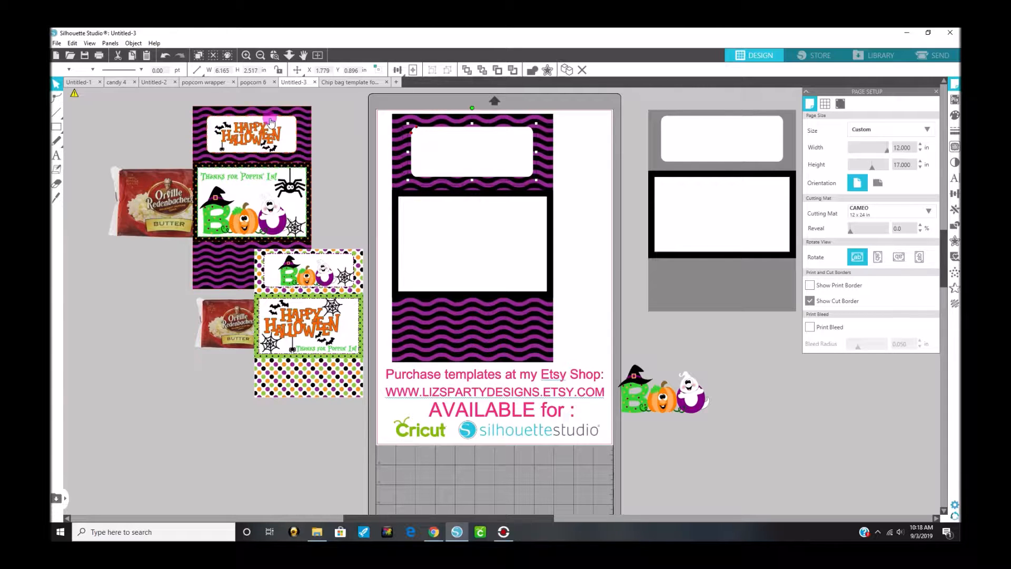
pyautogui.click(245, 56)
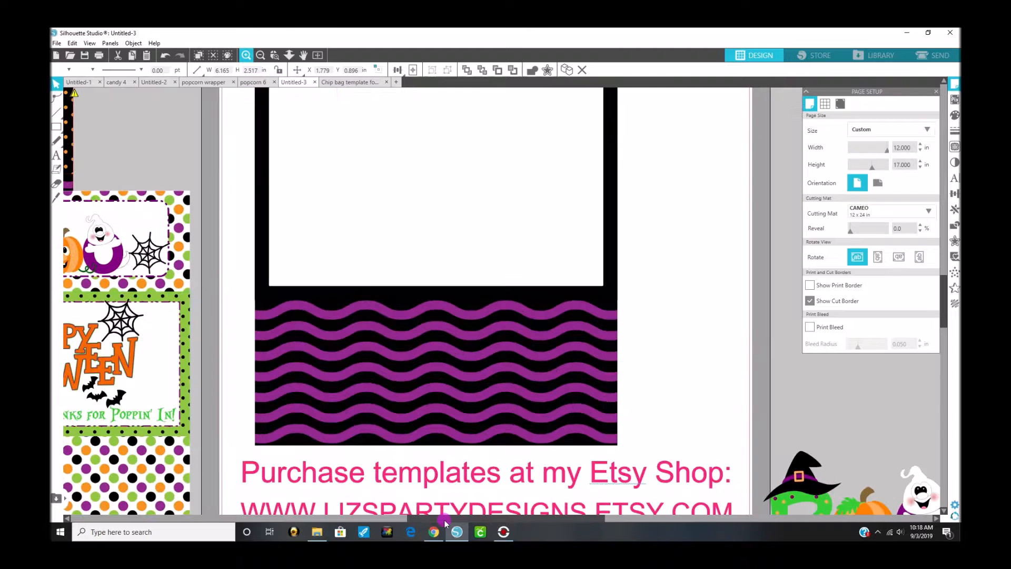
pyautogui.moveTo(395, 522); pyautogui.dragTo(323, 529)
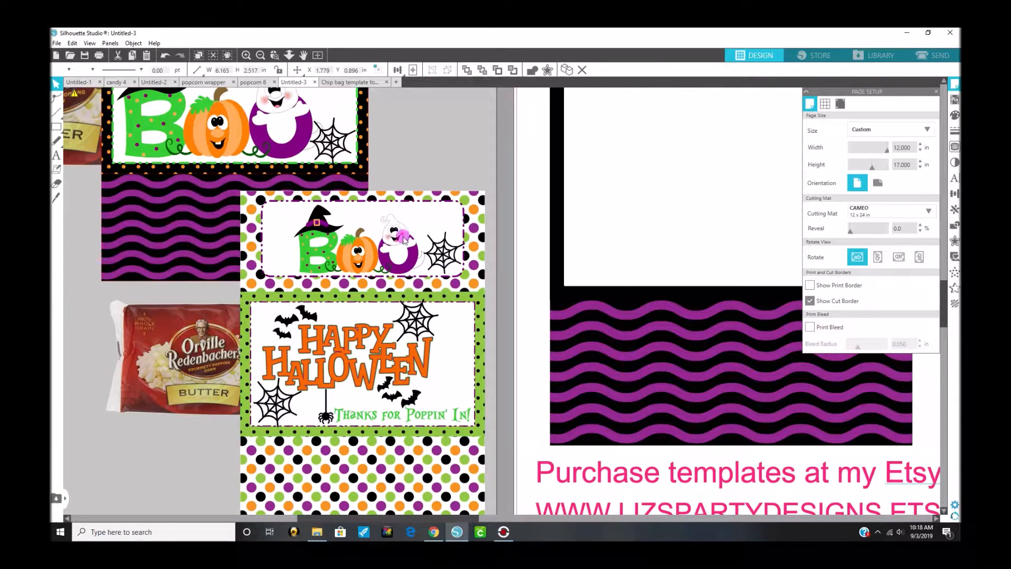
pyautogui.scroll(1, 418, 155)
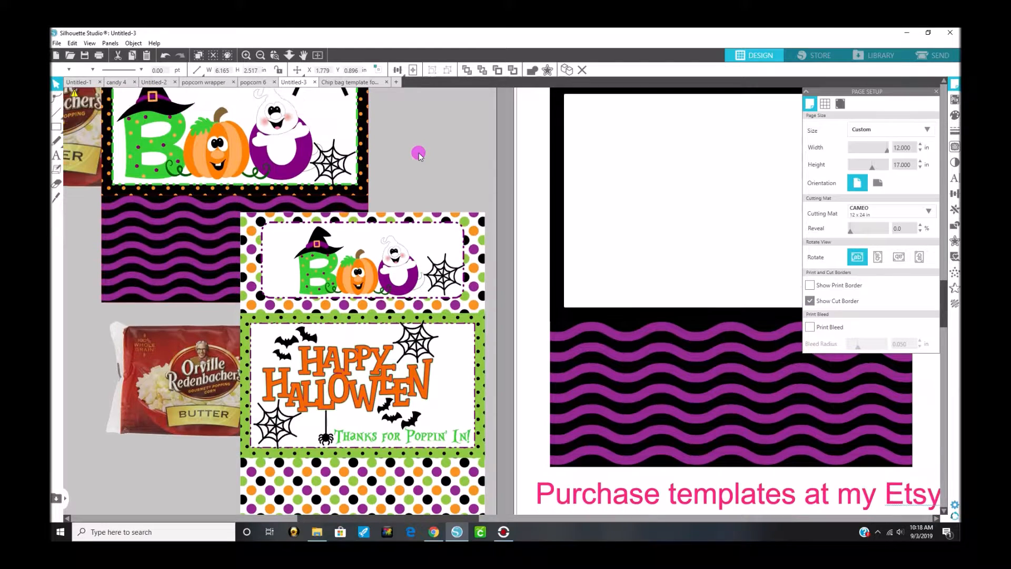
pyautogui.scroll(1, 419, 155)
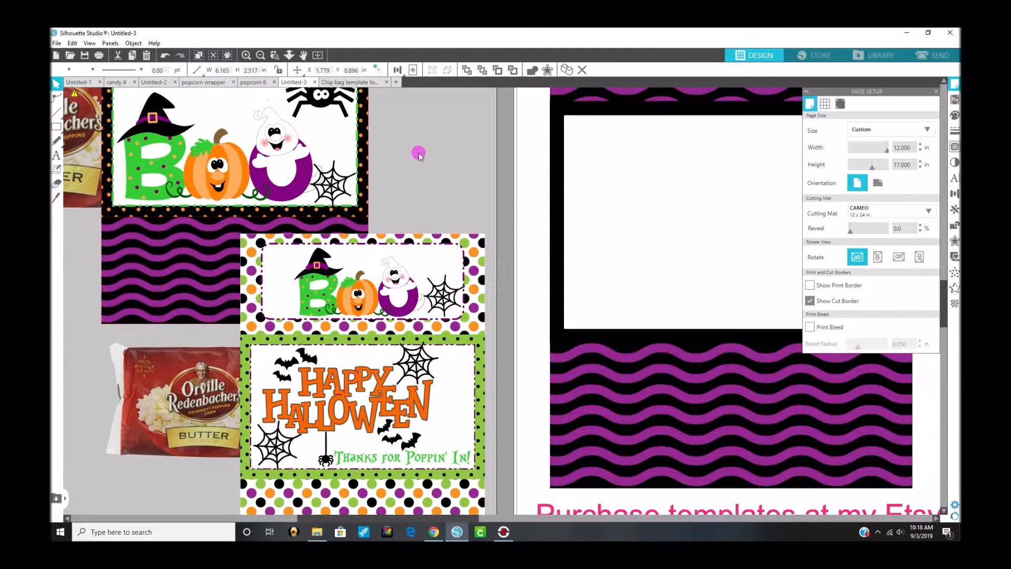
pyautogui.scroll(2, 418, 155)
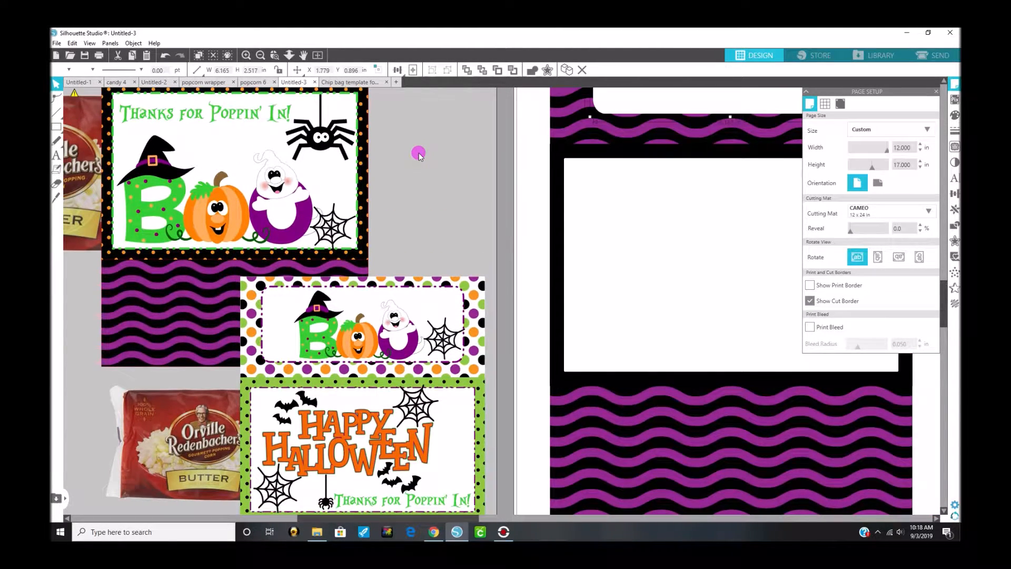
pyautogui.scroll(2, 419, 156)
pyautogui.scroll(4, 418, 154)
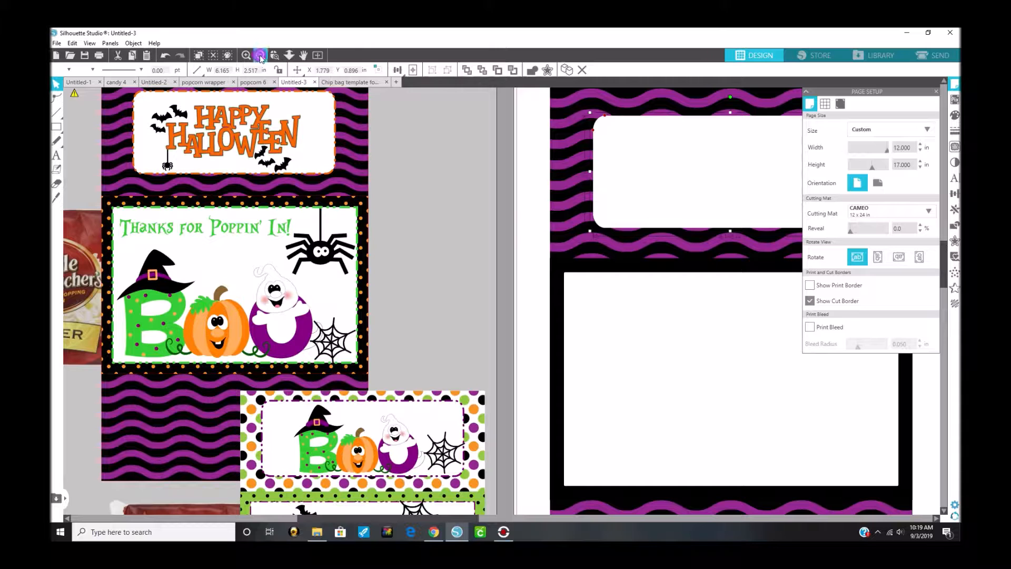
pyautogui.scroll(-4, 262, 59)
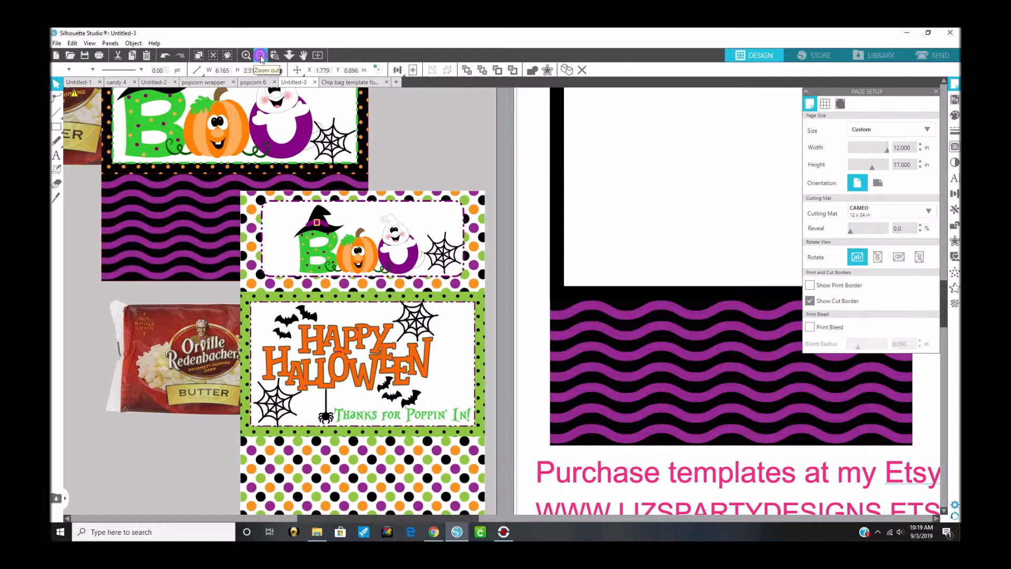
pyautogui.click(260, 56)
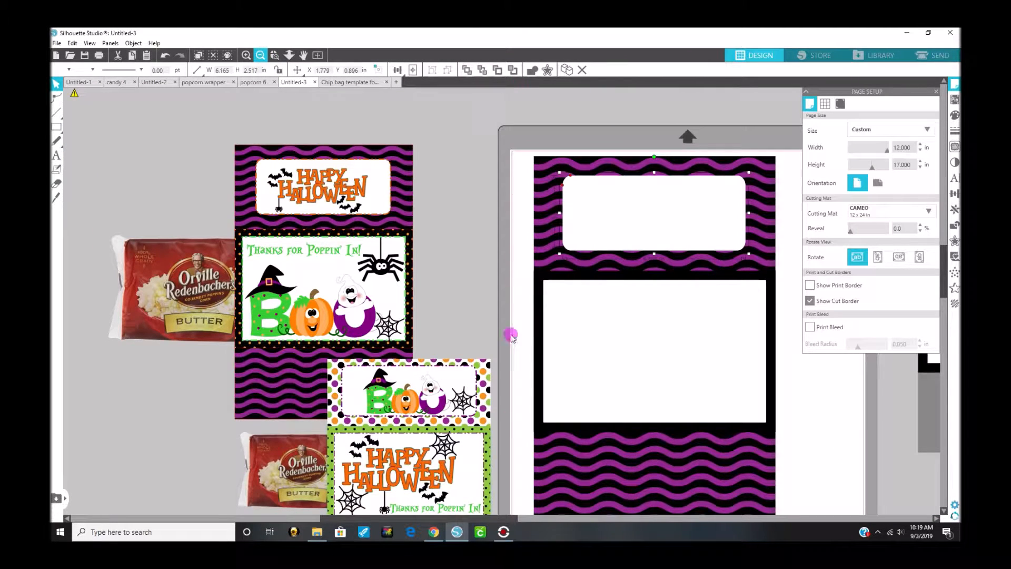
pyautogui.click(580, 517)
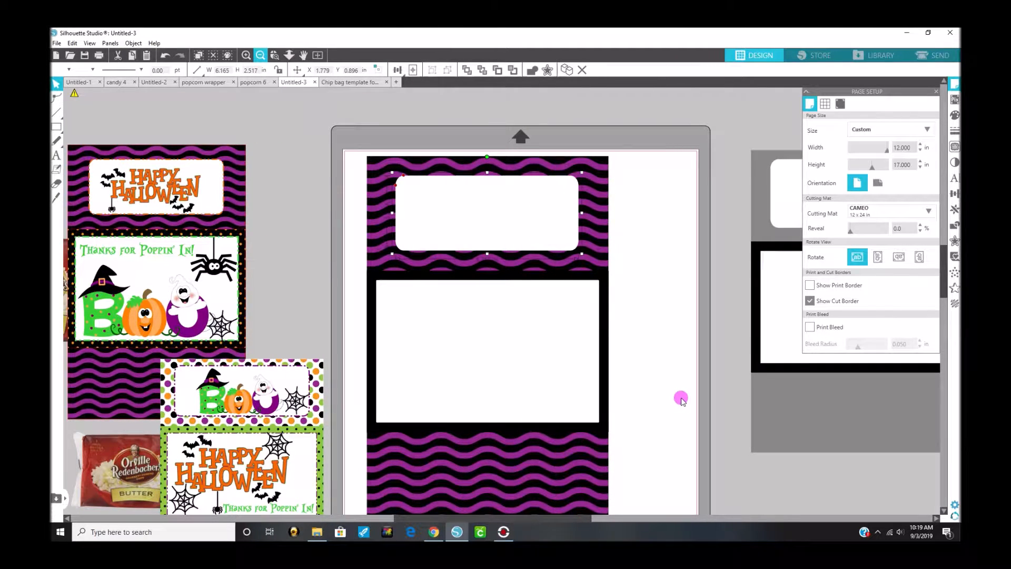
pyautogui.scroll(-1, 680, 398)
pyautogui.scroll(-1, 680, 398)
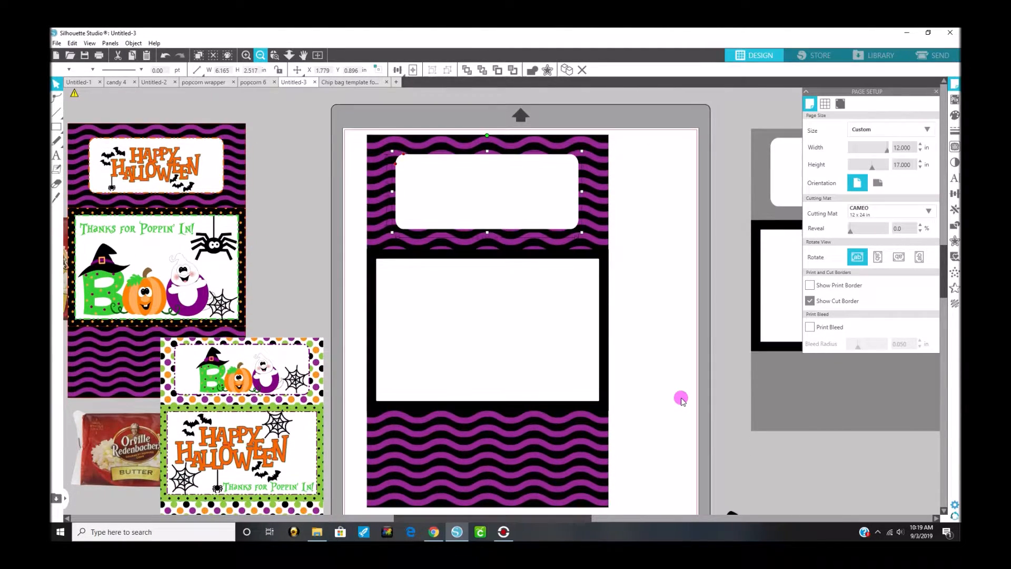
pyautogui.scroll(-1, 681, 398)
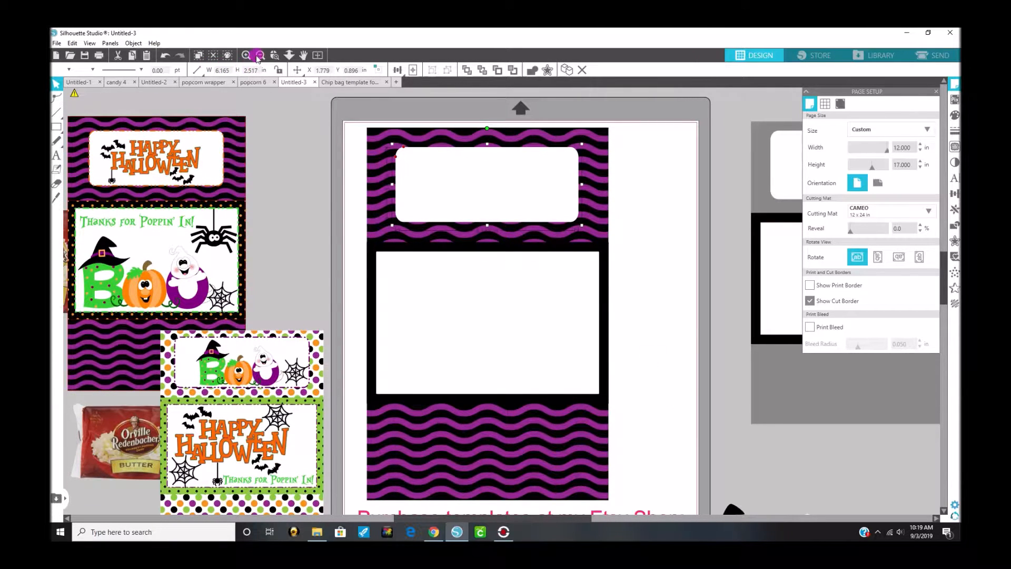
pyautogui.scroll(4, 263, 60)
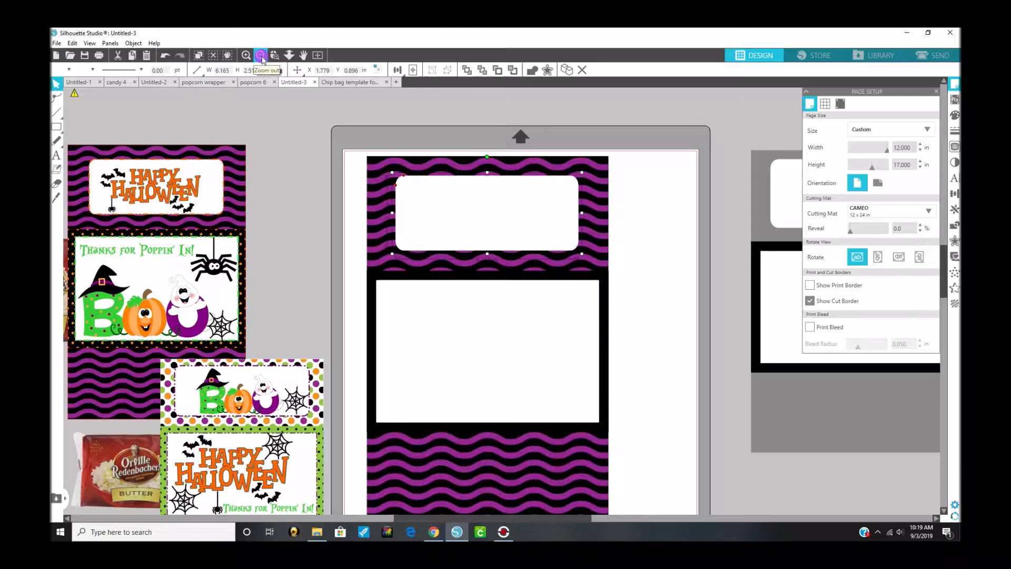
pyautogui.click(261, 55)
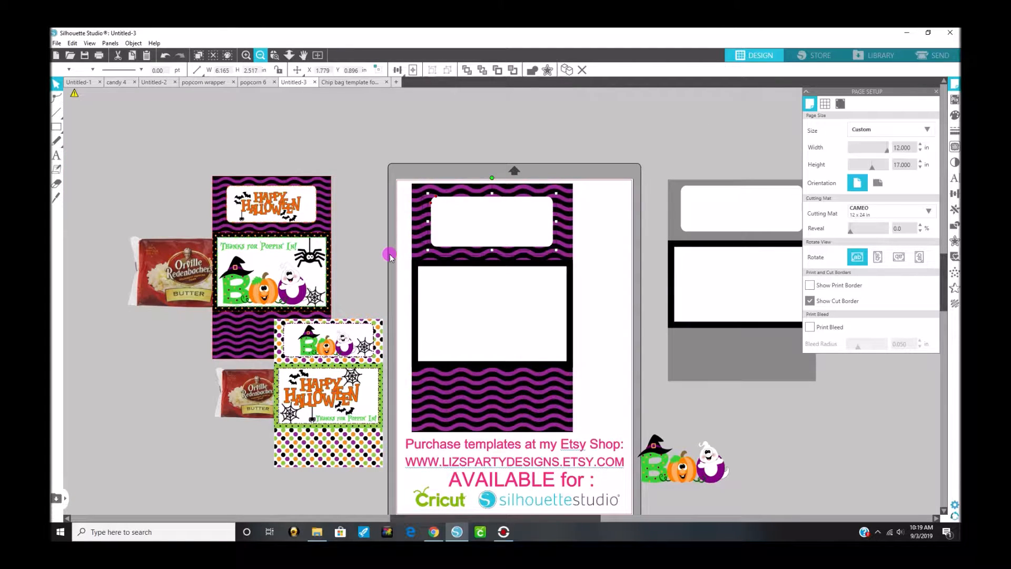
pyautogui.scroll(-2, 389, 254)
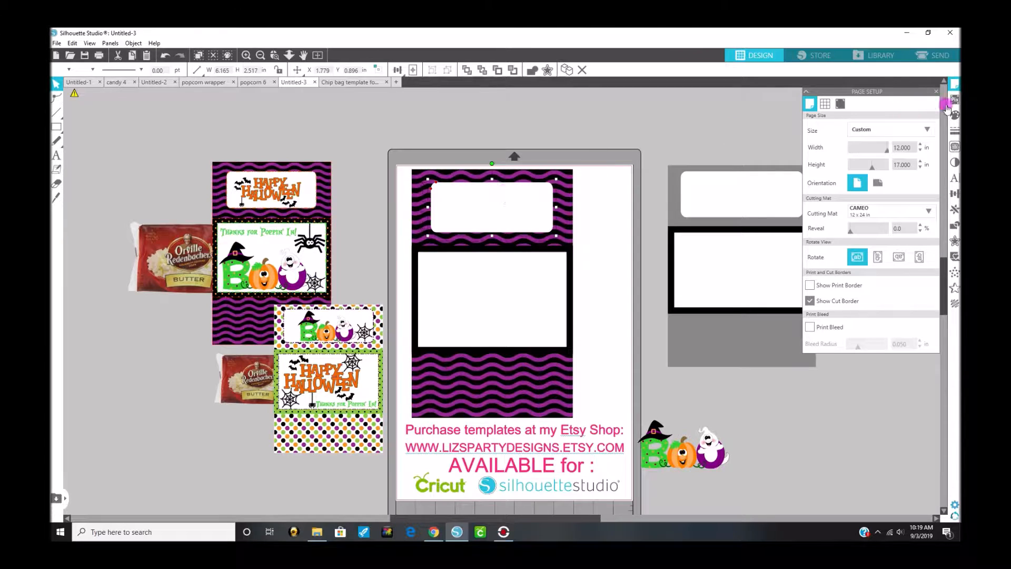
# Step: Give the upper rounded label's outline a dash-dot line style with a thickness of 0.75 pt
pyautogui.click(954, 132)
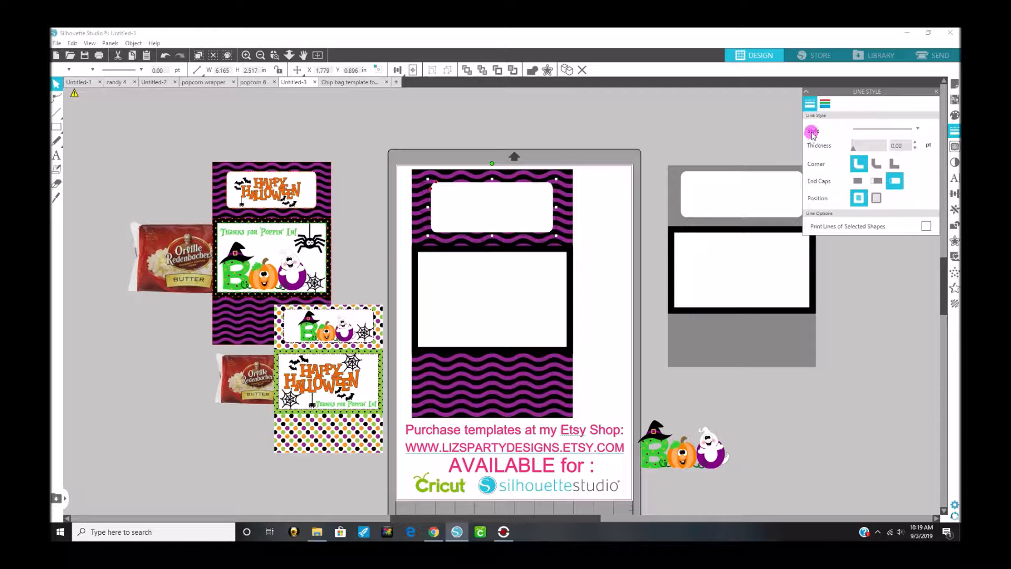
pyautogui.click(916, 129)
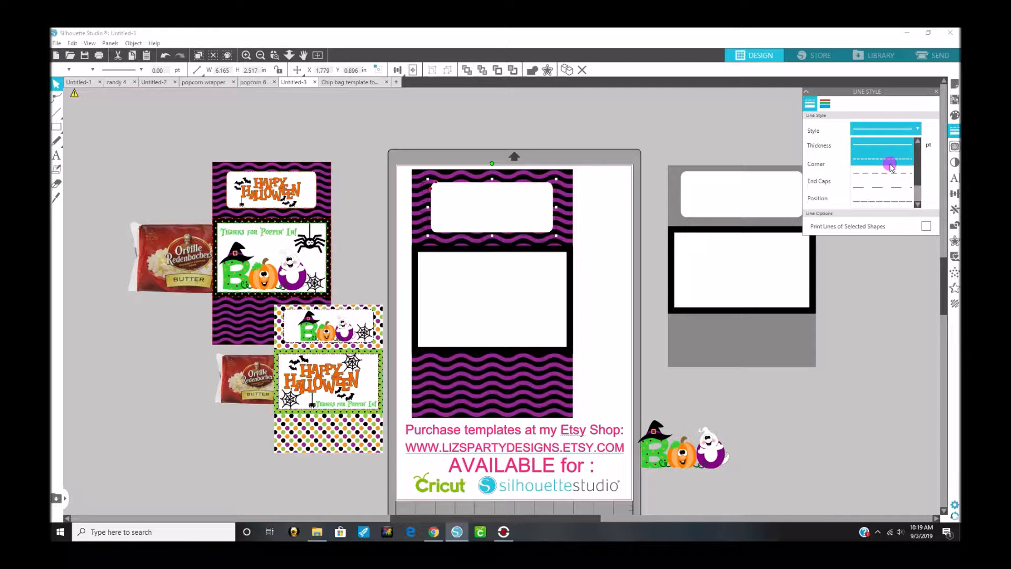
pyautogui.scroll(-1, 890, 166)
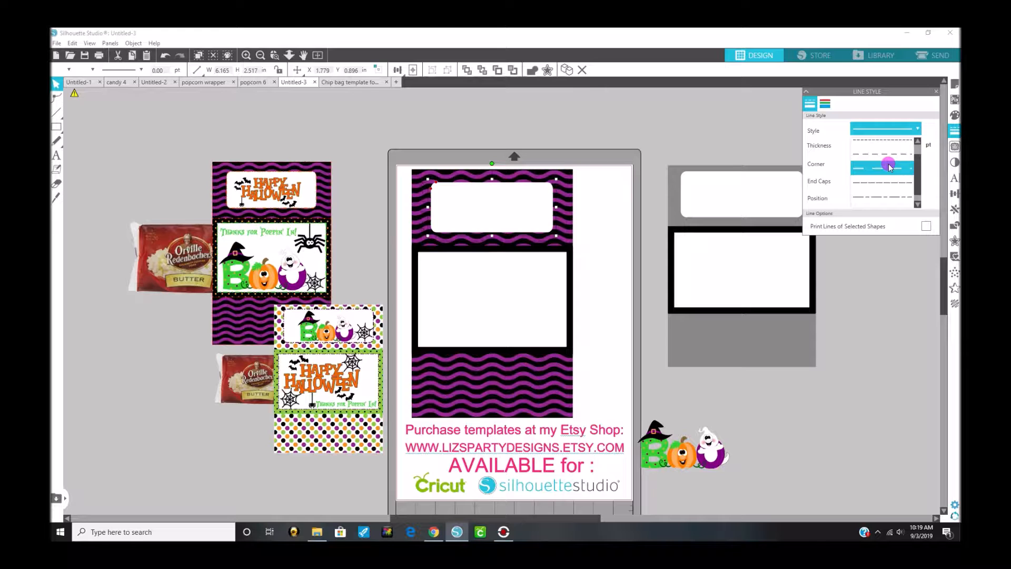
pyautogui.scroll(-1, 889, 166)
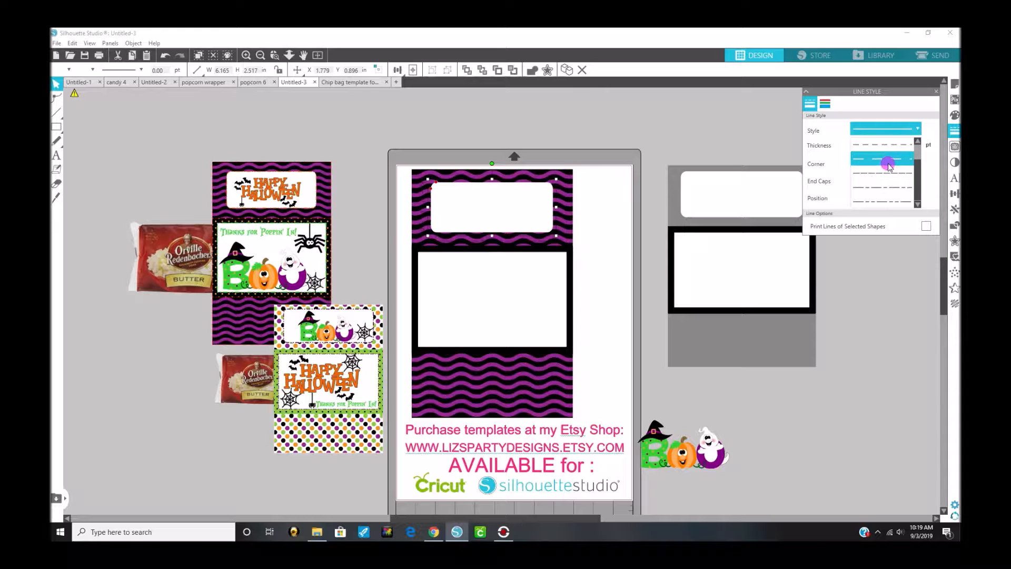
pyautogui.click(877, 204)
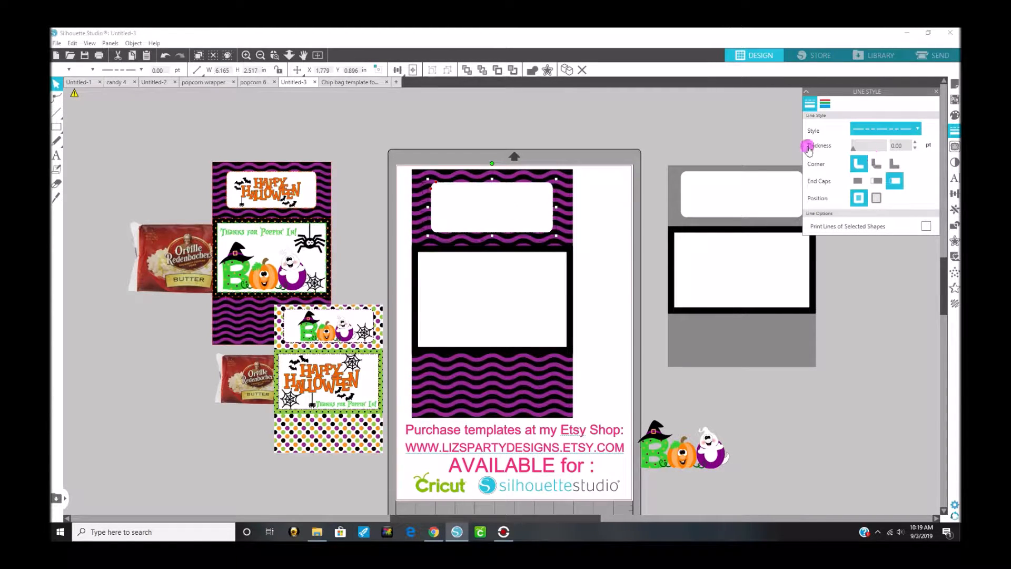
pyautogui.click(914, 143)
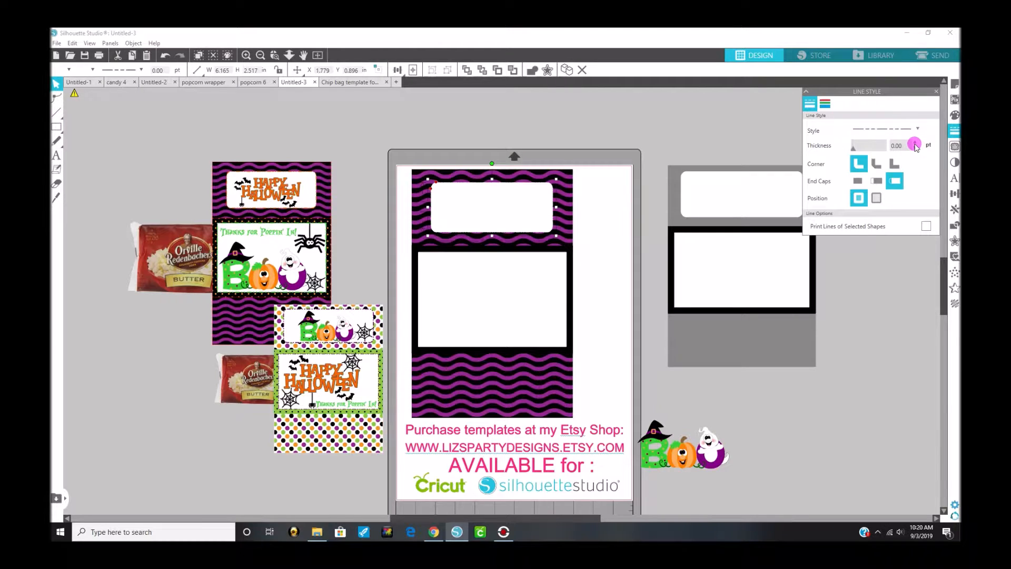
pyautogui.click(915, 144)
pyautogui.click(918, 139)
# Step: Color the upper rounded label's outline orange and increase its thickness to 4 pt
pyautogui.click(826, 105)
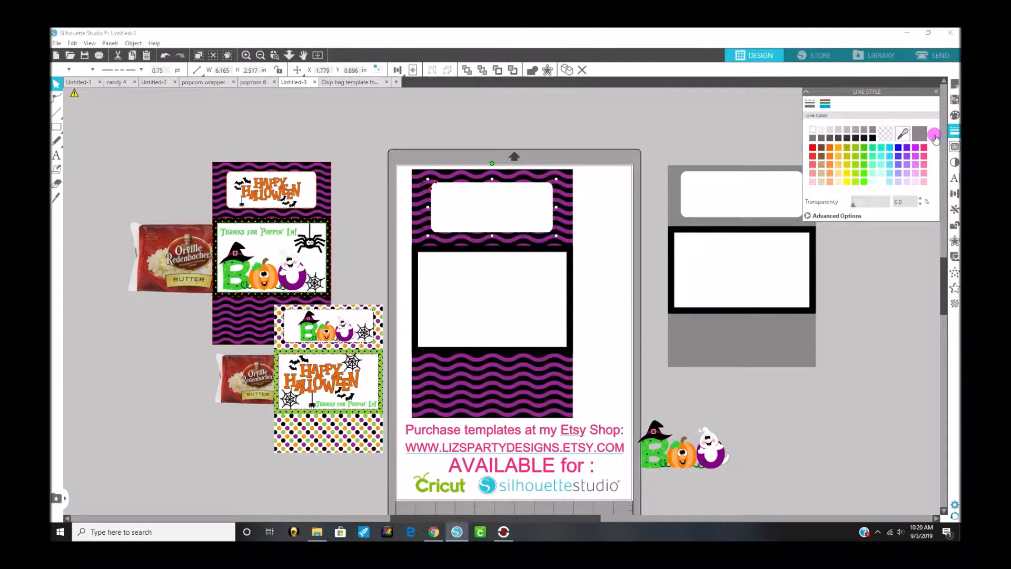
pyautogui.click(831, 149)
pyautogui.click(809, 104)
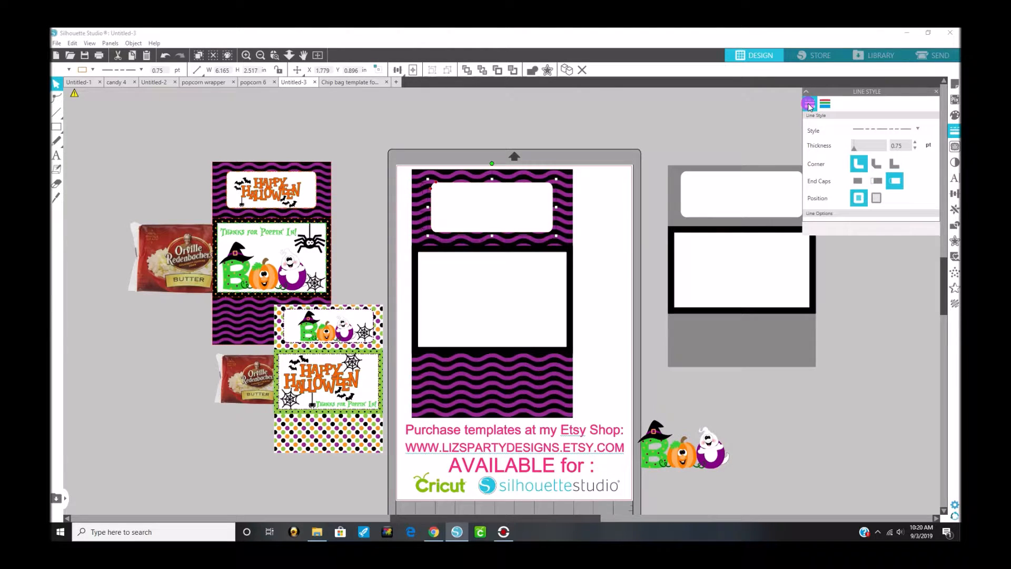
pyautogui.click(903, 147)
pyautogui.click(915, 141)
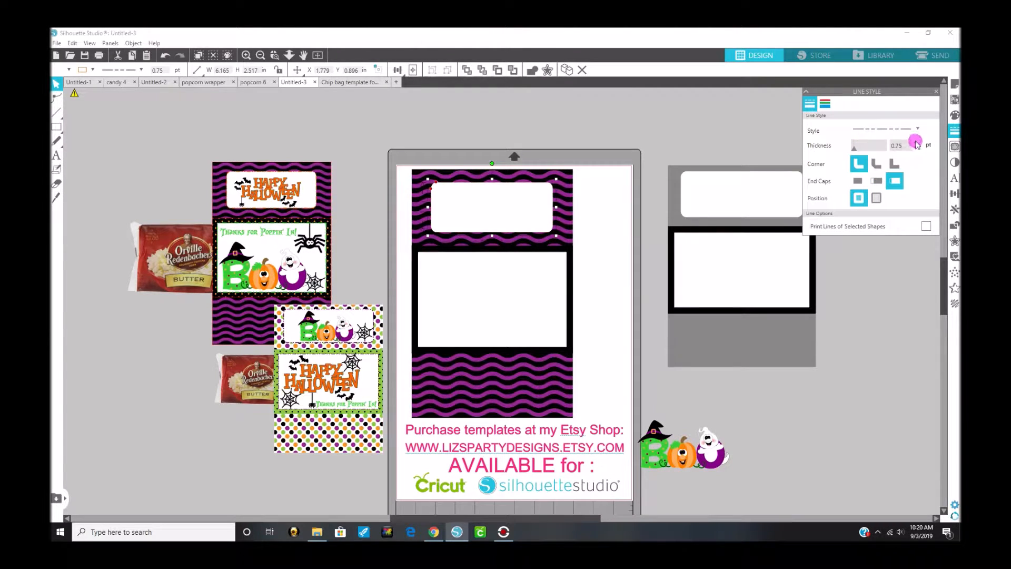
pyautogui.click(914, 141)
pyautogui.click(914, 141)
pyautogui.click(914, 141)
pyautogui.click(915, 141)
pyautogui.click(914, 150)
pyautogui.click(914, 150)
pyautogui.click(914, 150)
pyautogui.click(914, 150)
pyautogui.click(914, 150)
# Step: Fill the large wrapper's black center frame with the black dotted pattern 2 from the User Designs library
pyautogui.click(403, 261)
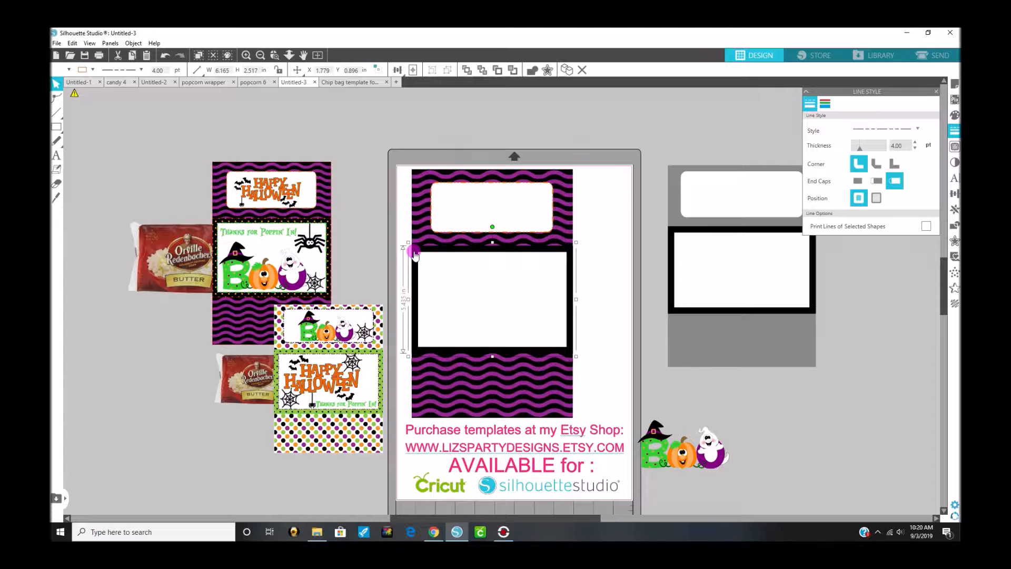
pyautogui.click(420, 276)
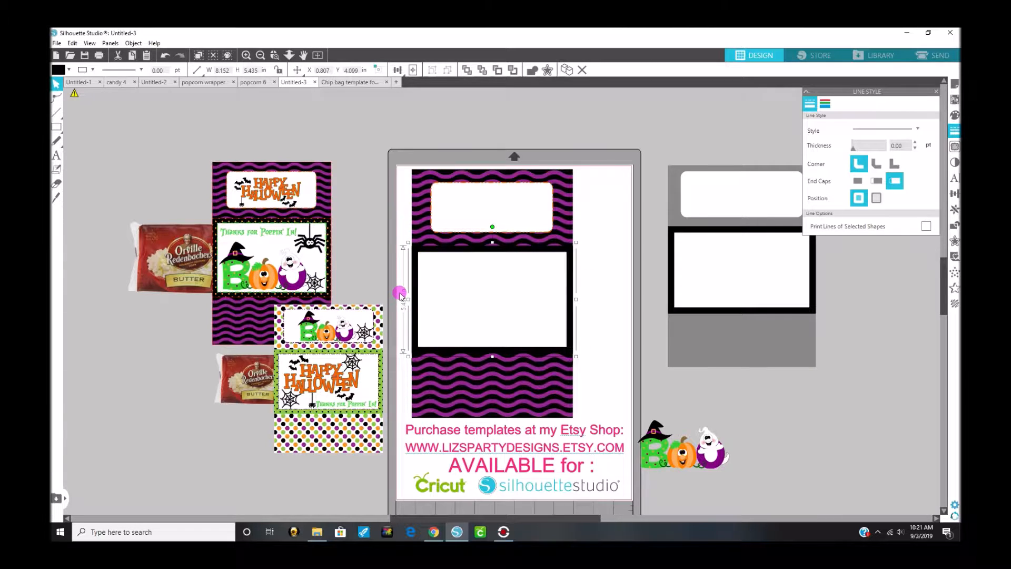
pyautogui.click(881, 58)
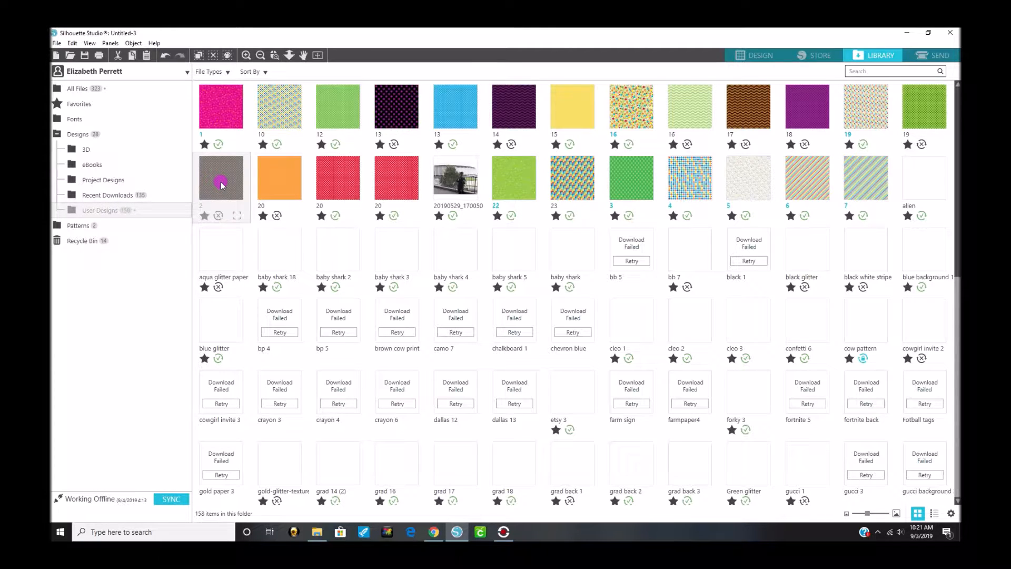
pyautogui.click(750, 56)
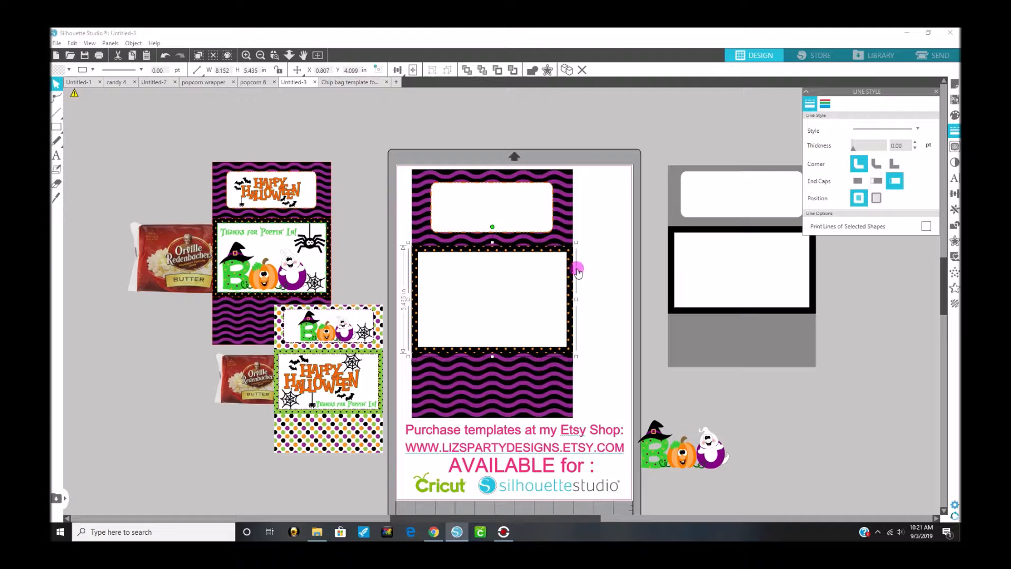
# Step: Select the large white label inside the dotted center frame
pyautogui.click(526, 293)
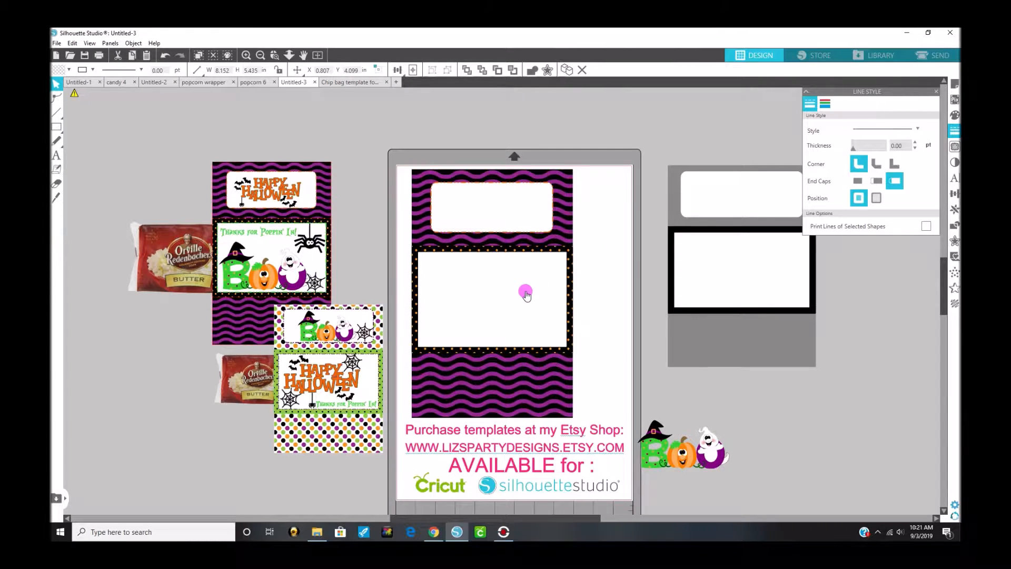
pyautogui.click(526, 294)
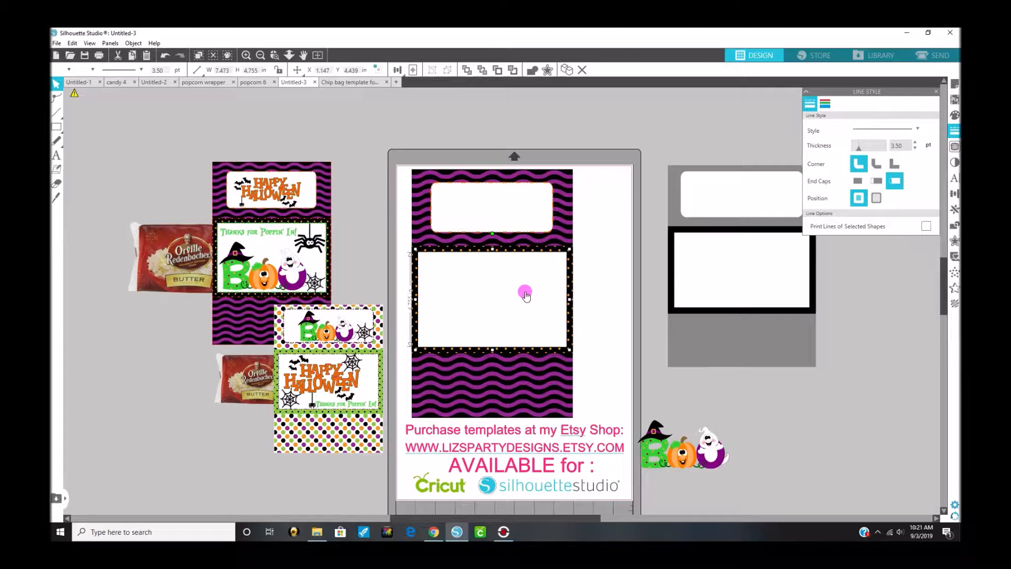
# Step: Try a bright green fill on the center white label and undo it
pyautogui.click(953, 116)
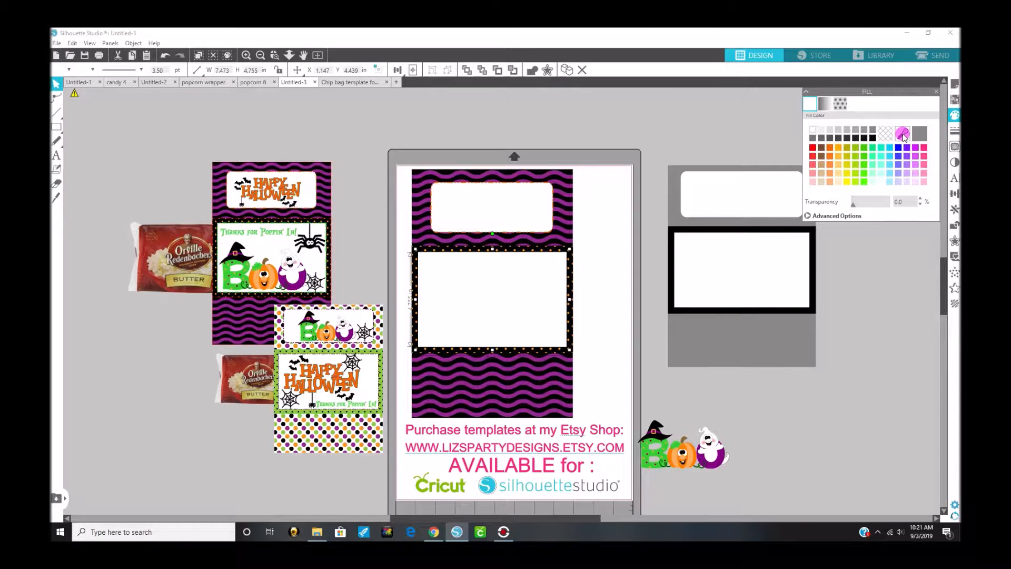
pyautogui.click(903, 135)
pyautogui.click(863, 182)
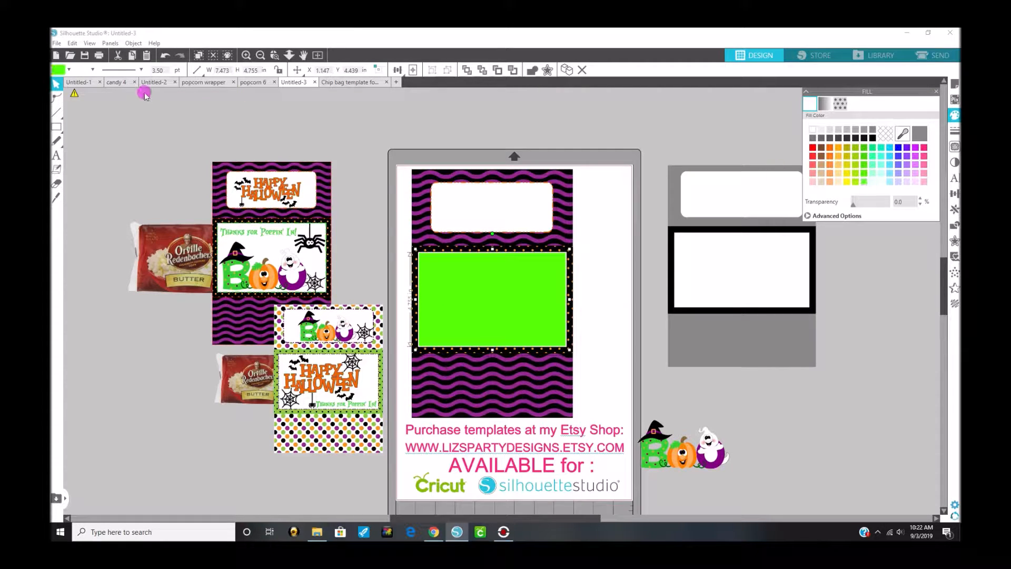
pyautogui.click(164, 56)
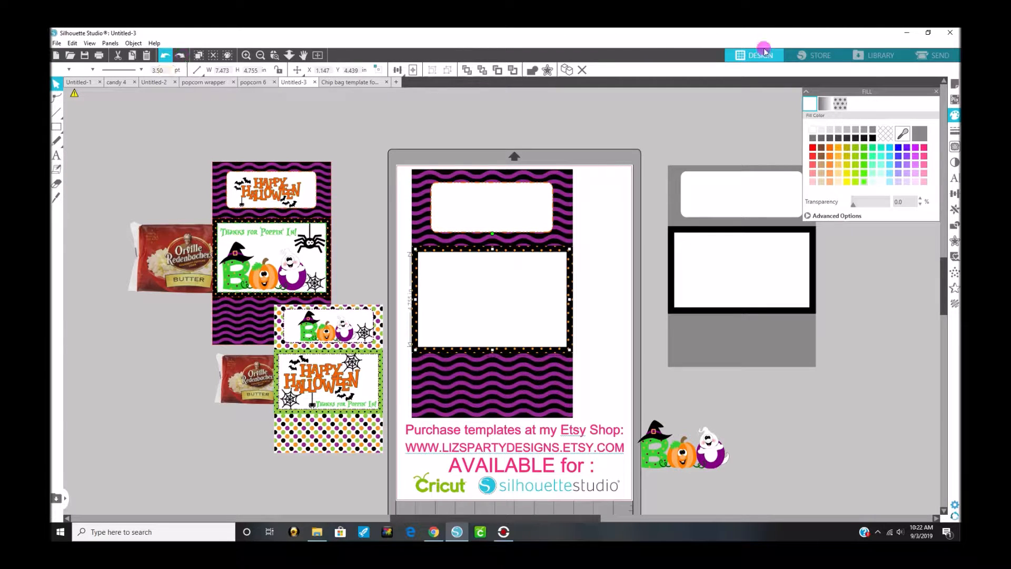
# Step: Color the outline of the center white label light green
pyautogui.click(953, 133)
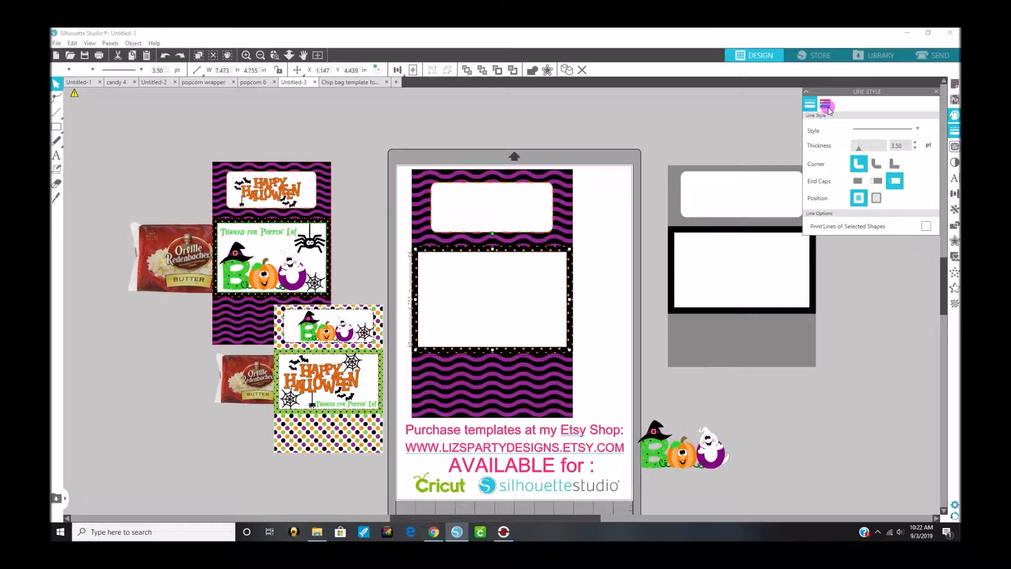
pyautogui.click(828, 107)
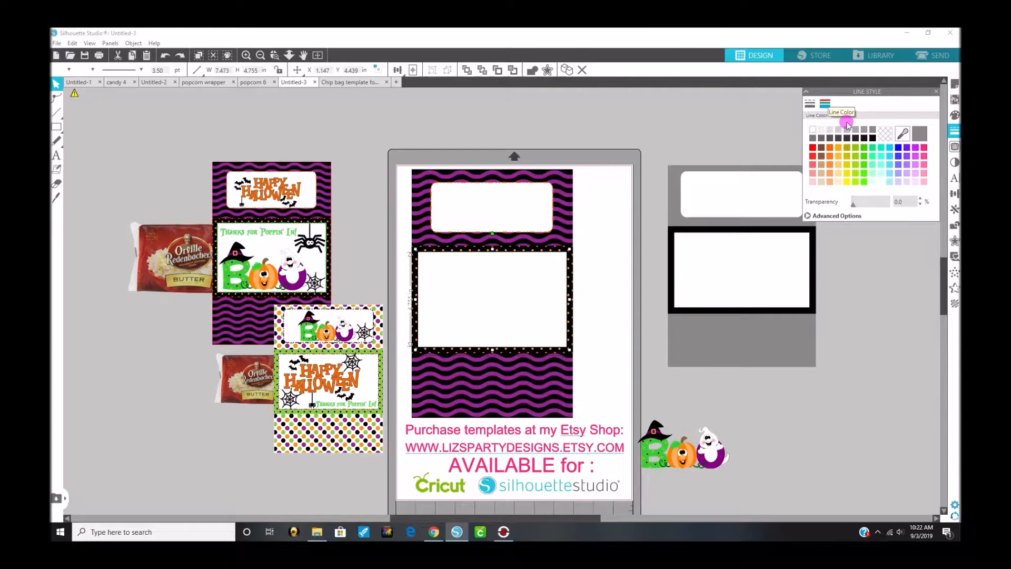
pyautogui.click(862, 182)
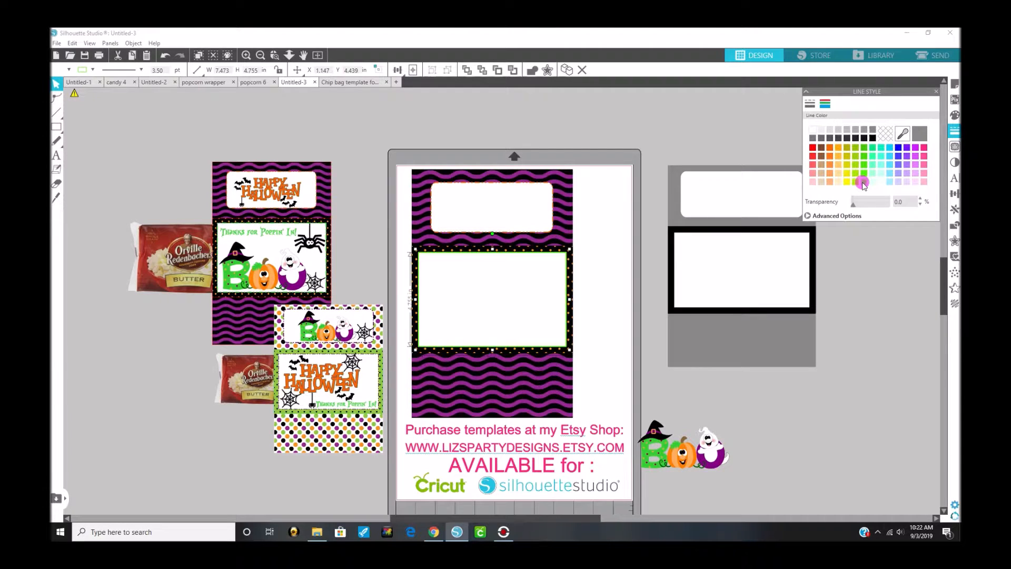
# Step: Give the center label's green outline a dash-dot line style with a thickness of 4.25 pt
pyautogui.click(809, 105)
pyautogui.click(866, 146)
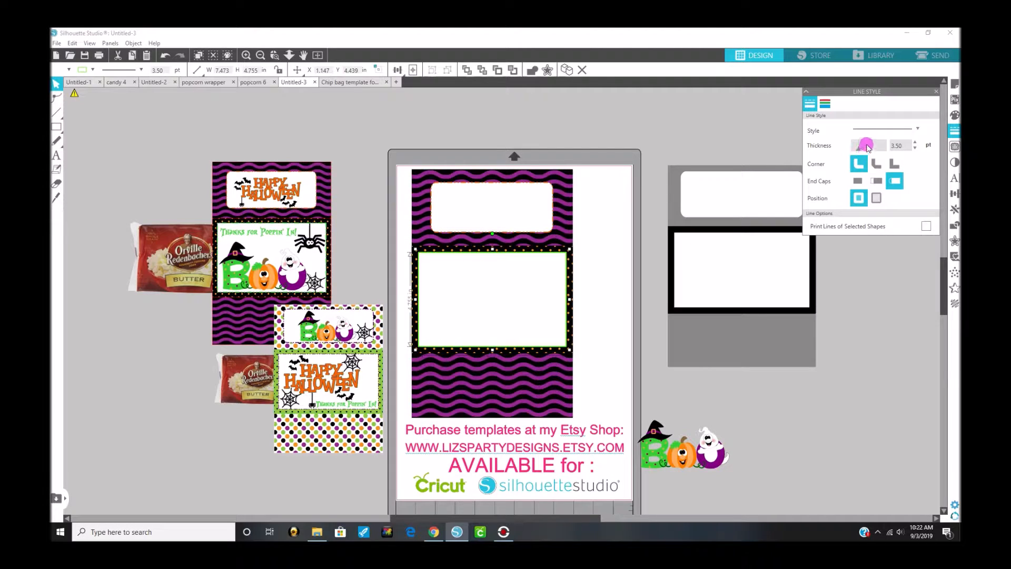
pyautogui.click(869, 130)
pyautogui.click(868, 189)
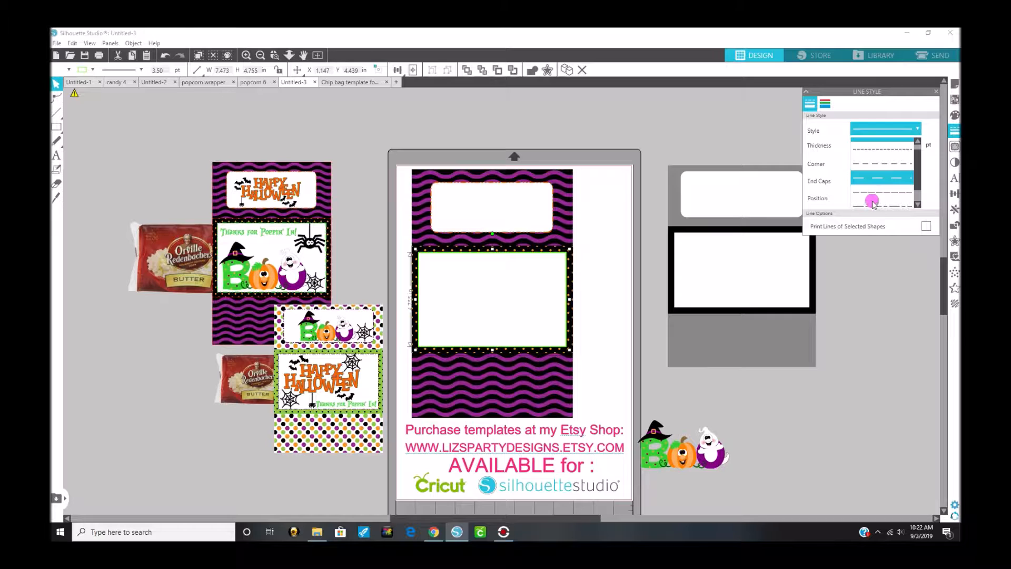
pyautogui.scroll(-1, 874, 200)
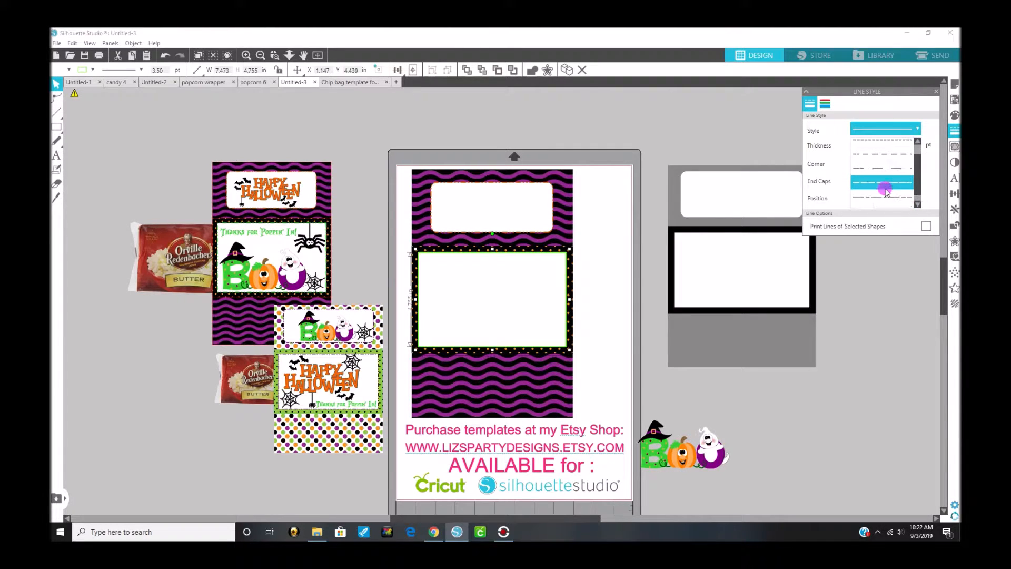
pyautogui.click(917, 204)
pyautogui.click(918, 205)
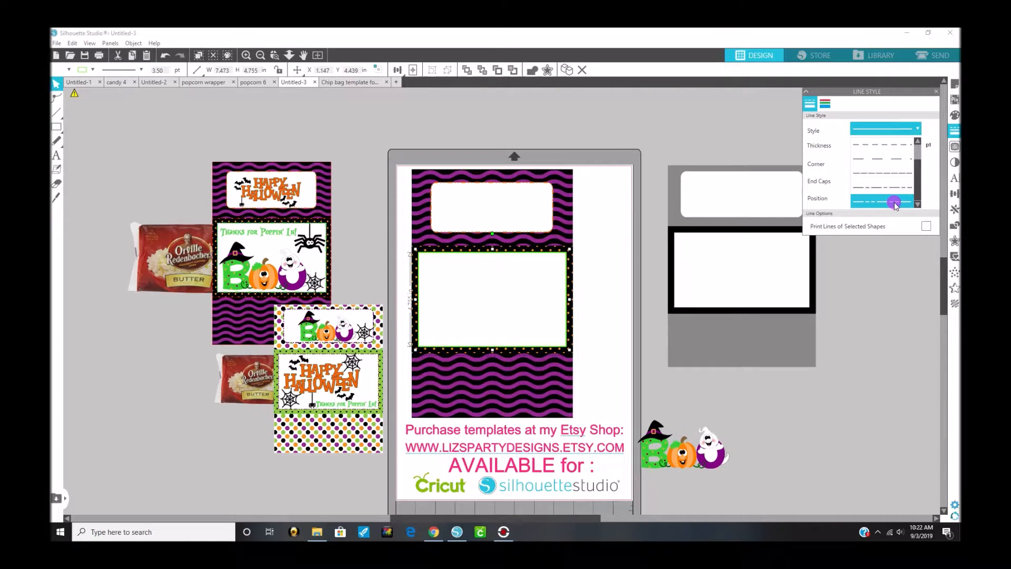
pyautogui.click(893, 202)
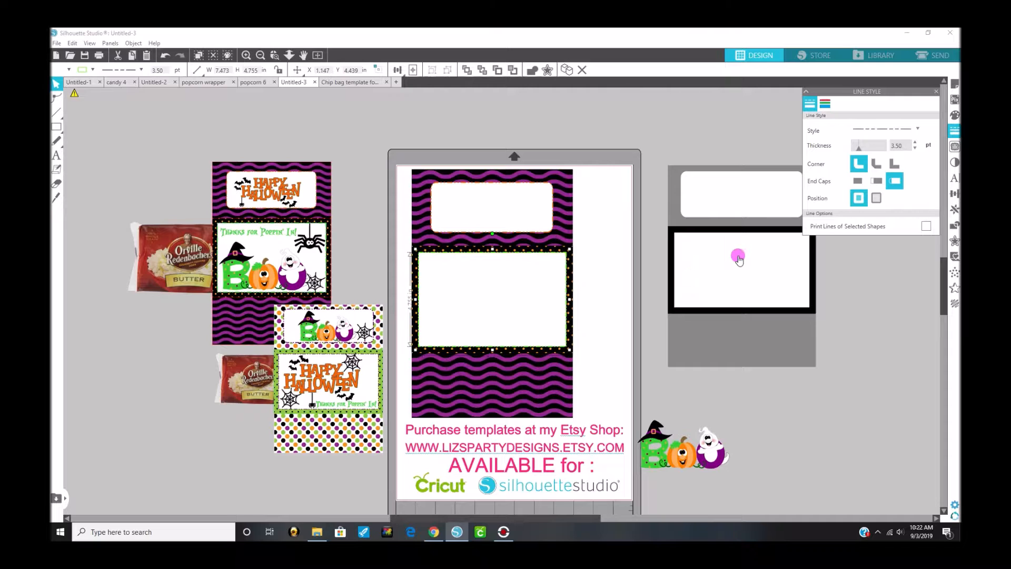
pyautogui.click(914, 144)
pyautogui.click(914, 143)
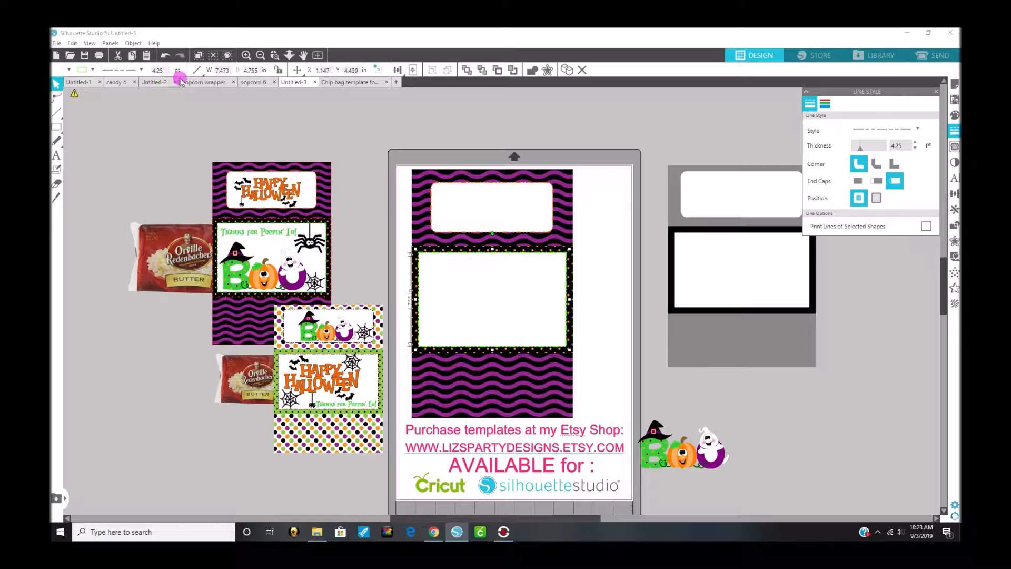
pyautogui.click(373, 153)
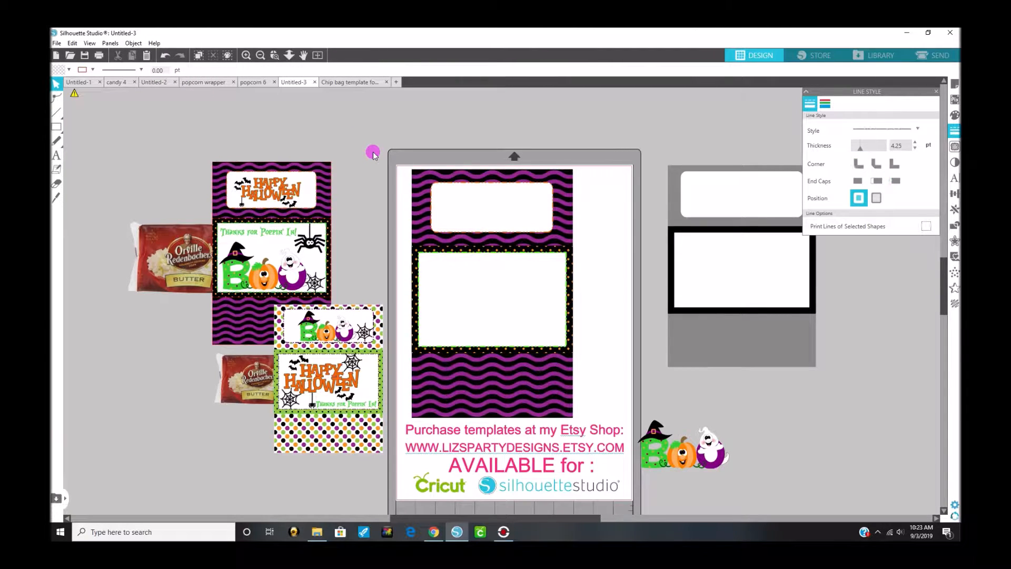
# Step: Add the text "Thanks For Poppin' In!" in the empty workspace above the page
pyautogui.click(317, 244)
pyautogui.click(269, 235)
pyautogui.click(56, 157)
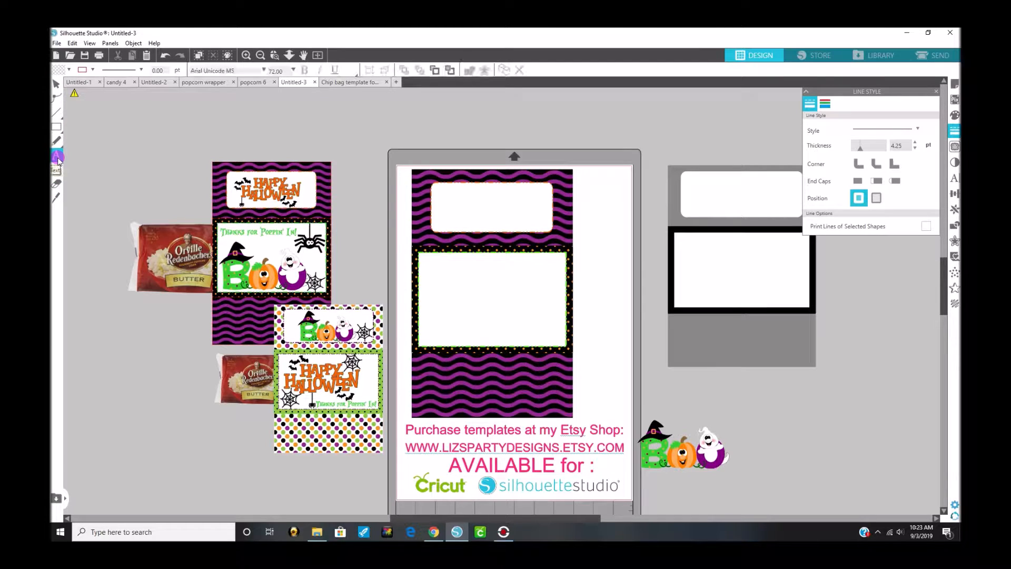
pyautogui.click(413, 131)
pyautogui.press('Escape')
pyautogui.write('T')
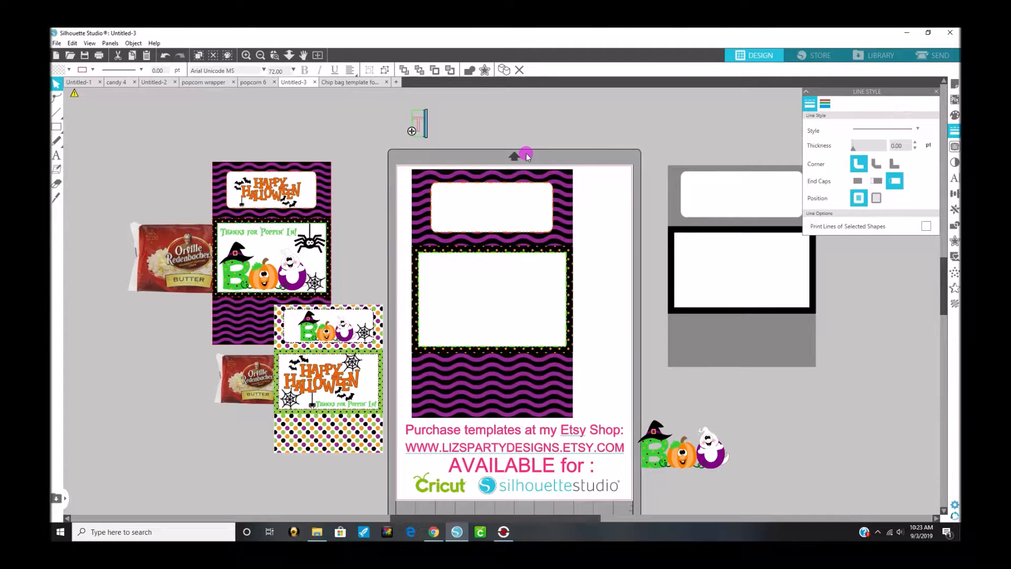
pyautogui.write('hanks For ')
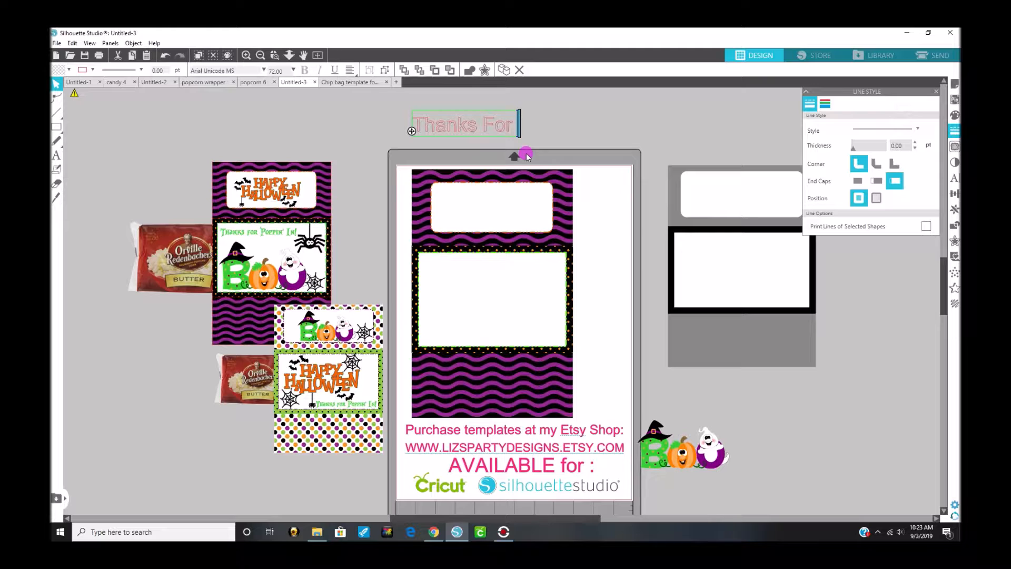
pyautogui.write("Poppin'")
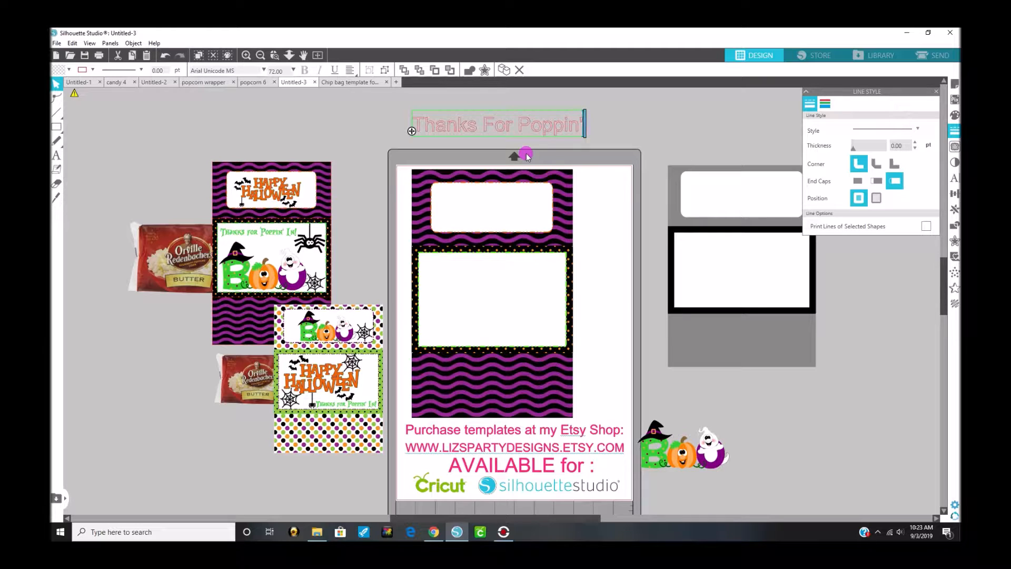
pyautogui.write(' In!')
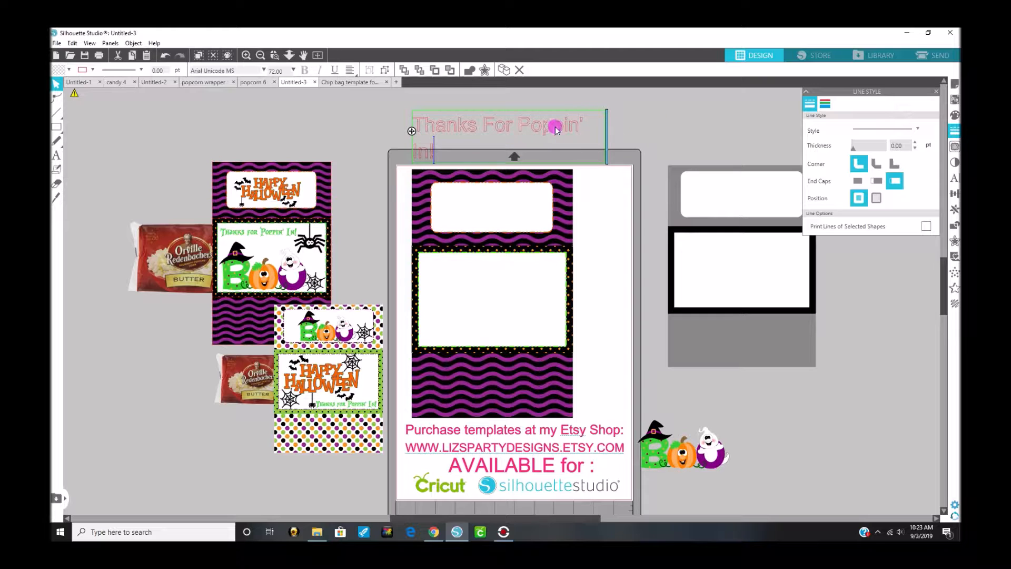
pyautogui.click(650, 116)
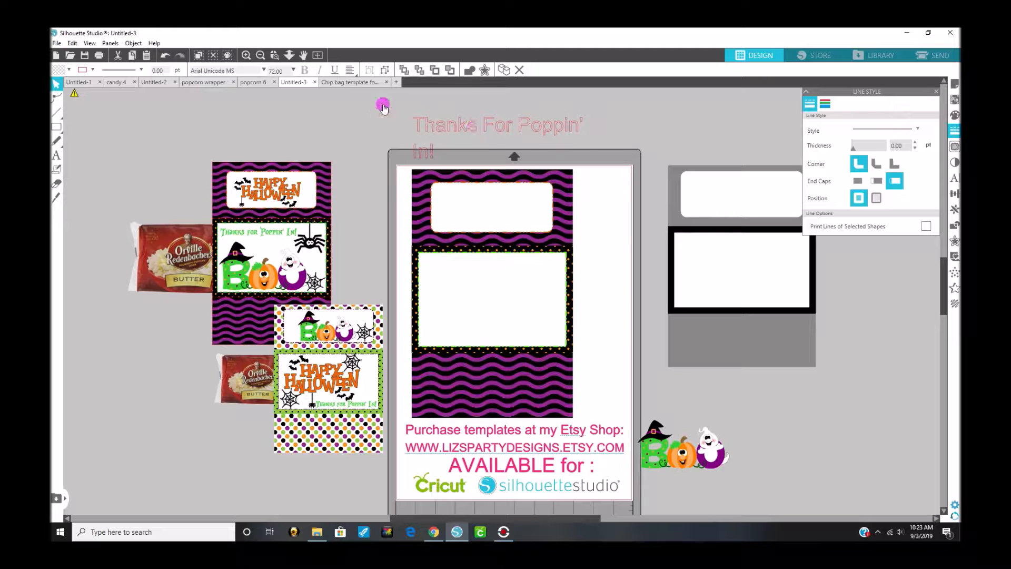
# Step: Set the font size of the "Thanks For Poppin' In!" text to 36 pt
pyautogui.click(415, 122)
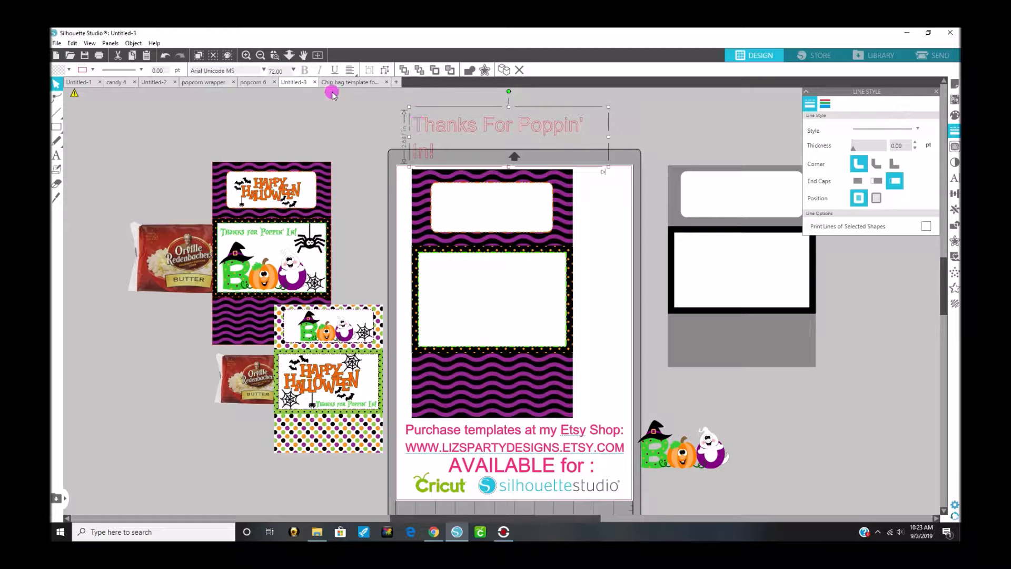
pyautogui.click(295, 70)
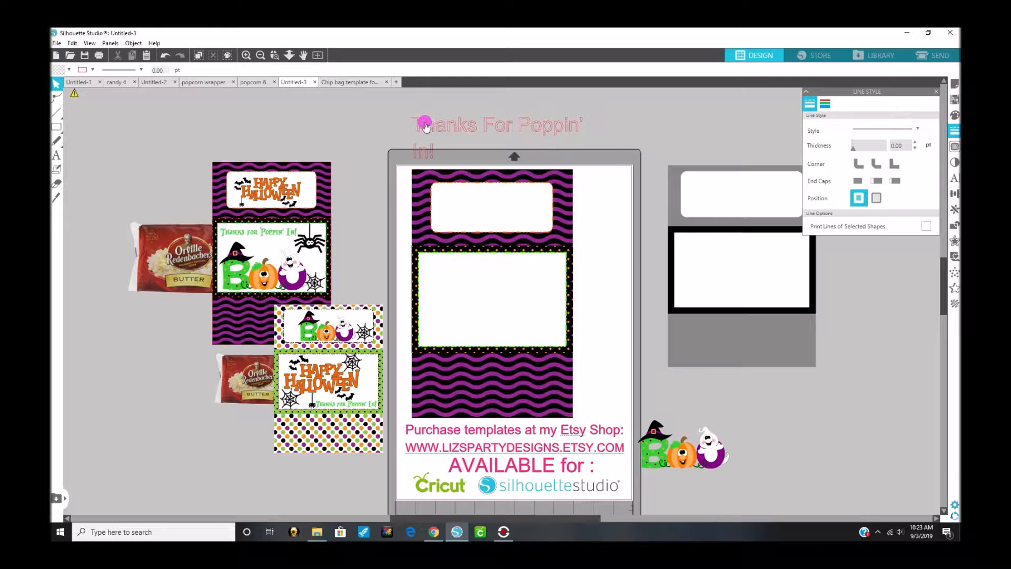
pyautogui.click(439, 130)
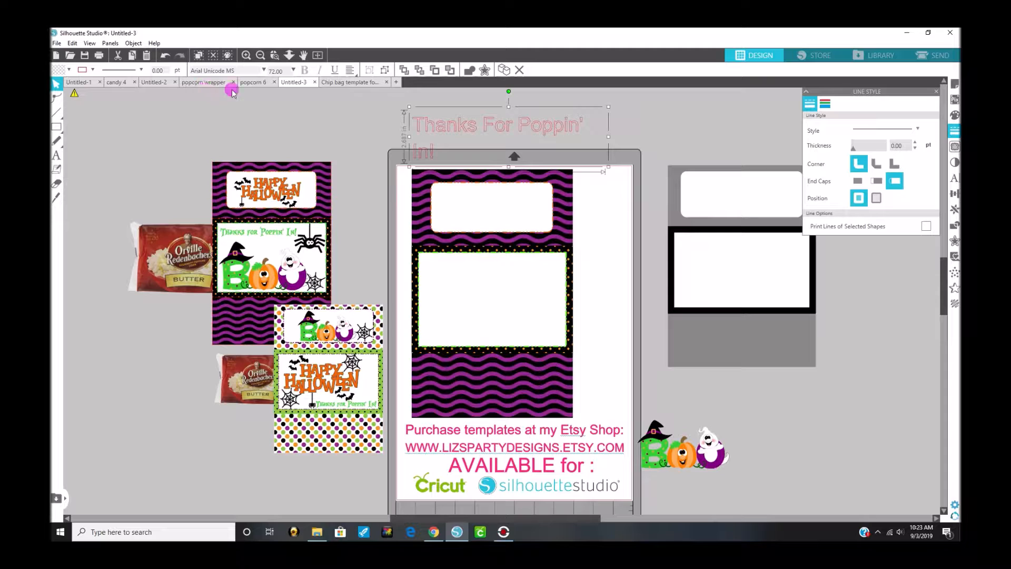
pyautogui.click(293, 71)
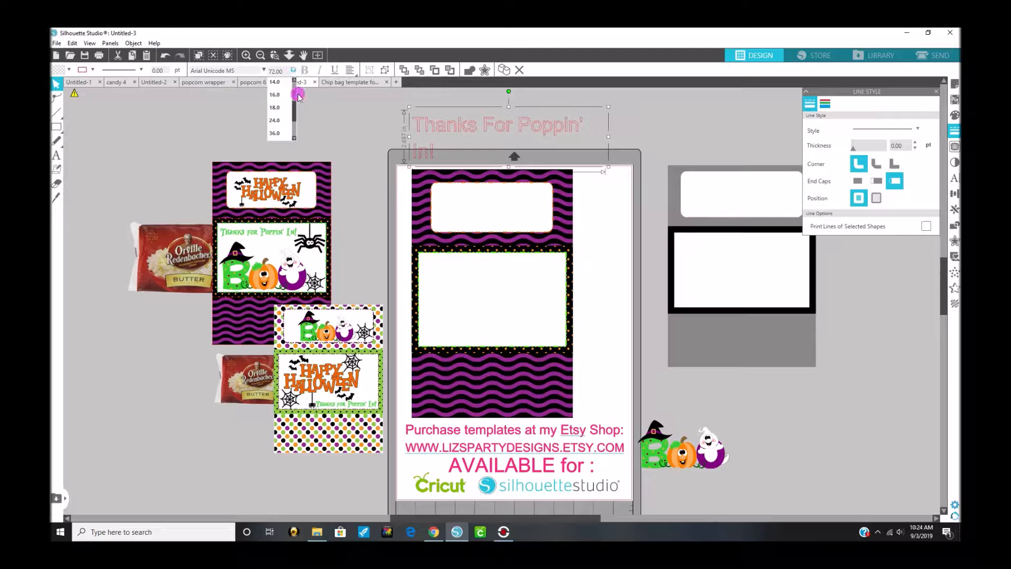
pyautogui.click(278, 133)
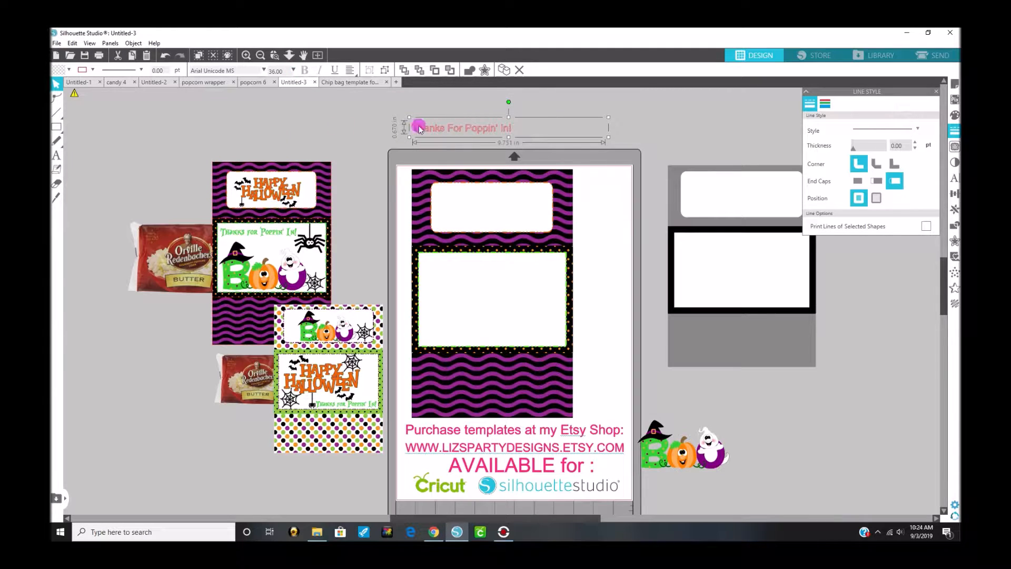
# Step: Change the "Thanks For Poppin' In!" text to the Alice in Wonderland font and enlarge it to about 50.5 pt
pyautogui.click(953, 180)
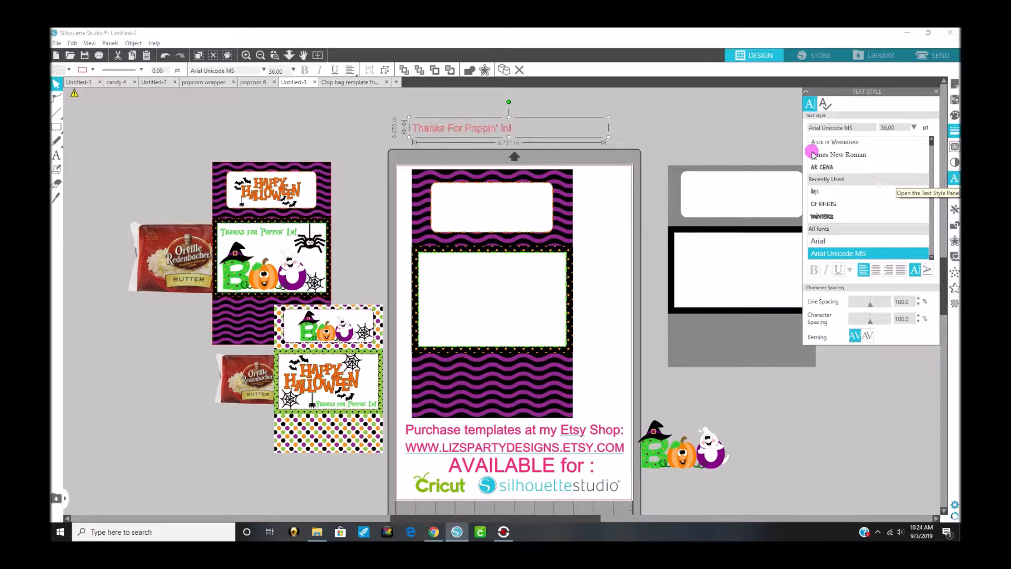
pyautogui.moveTo(850, 128); pyautogui.dragTo(782, 127)
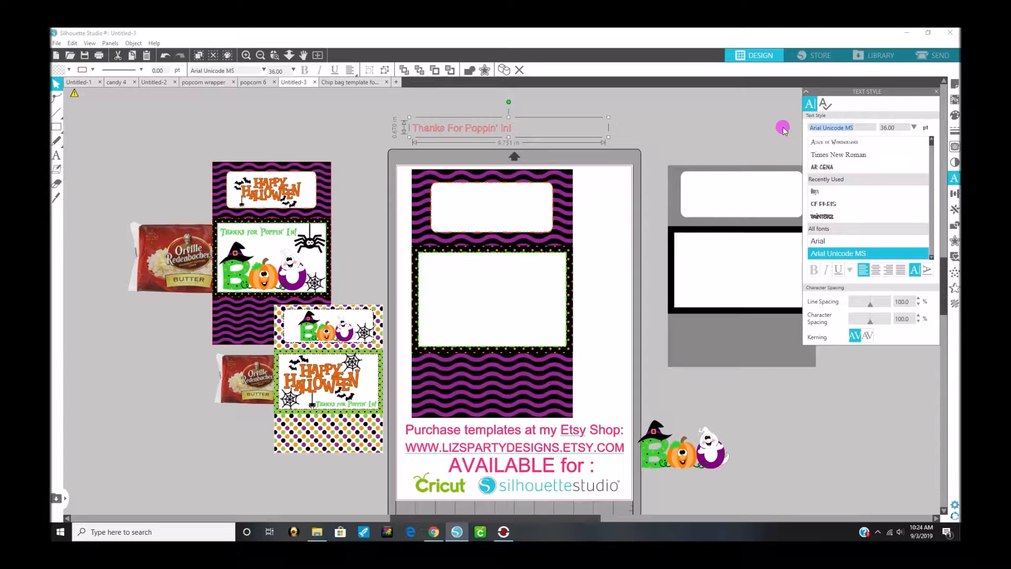
pyautogui.write('arial')
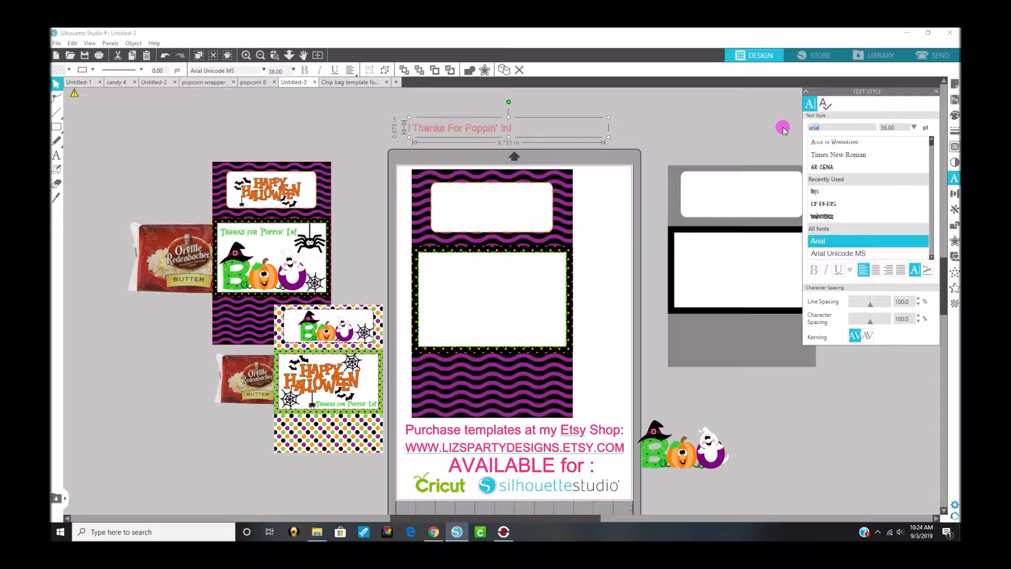
pyautogui.write('alice in Wonderland')
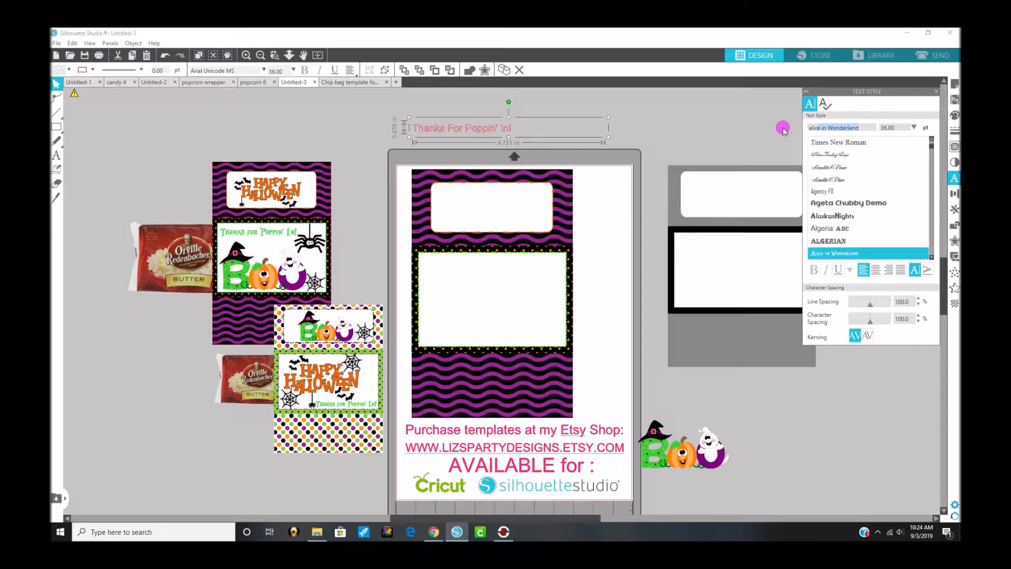
pyautogui.press('Return')
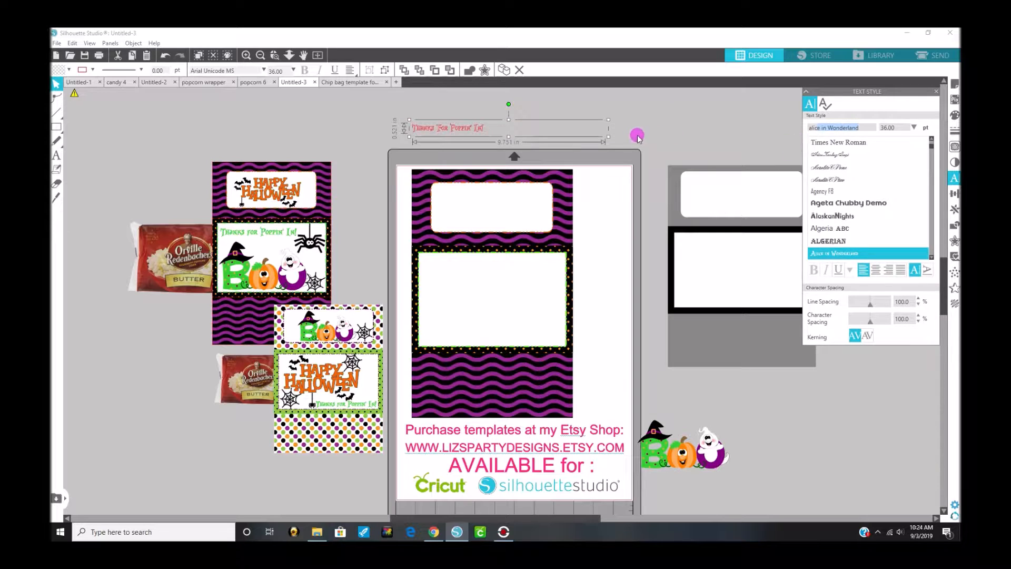
pyautogui.moveTo(608, 120); pyautogui.dragTo(766, 101)
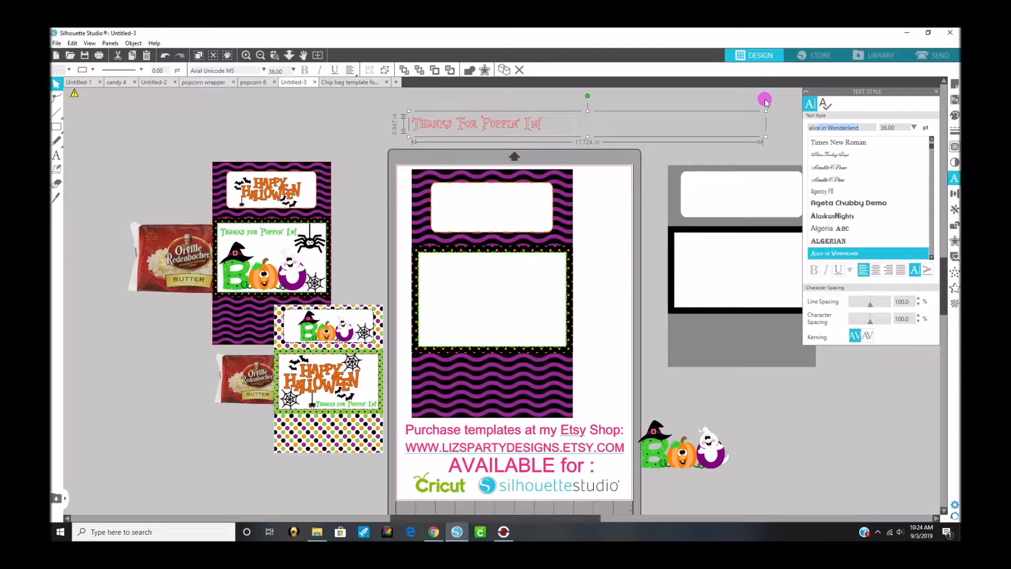
pyautogui.moveTo(490, 125); pyautogui.dragTo(687, 115)
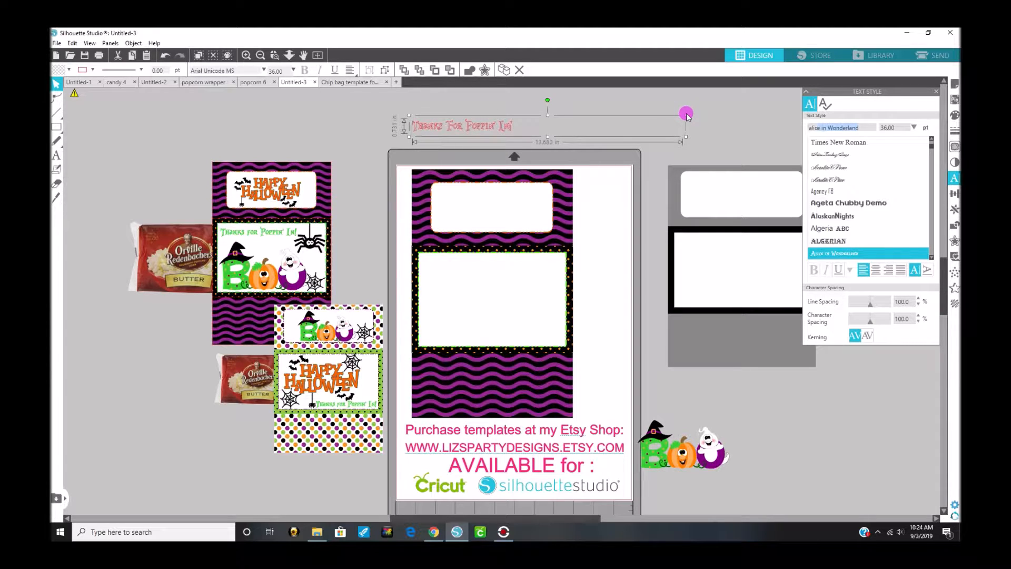
# Step: Color the message's fill and outline light green, and place it along the upper edge of the center white label
pyautogui.click(954, 116)
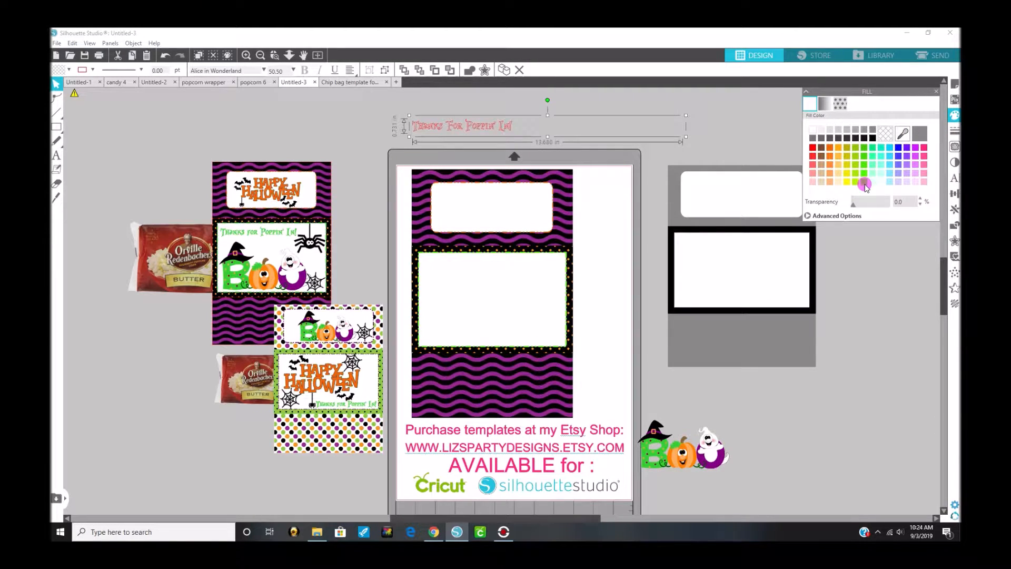
pyautogui.click(864, 184)
pyautogui.click(954, 130)
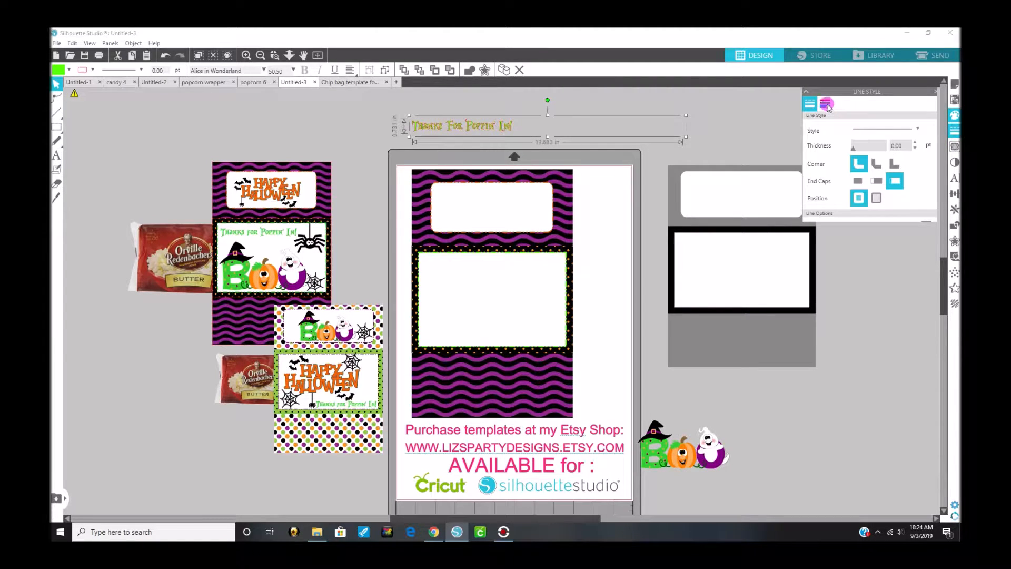
pyautogui.click(825, 104)
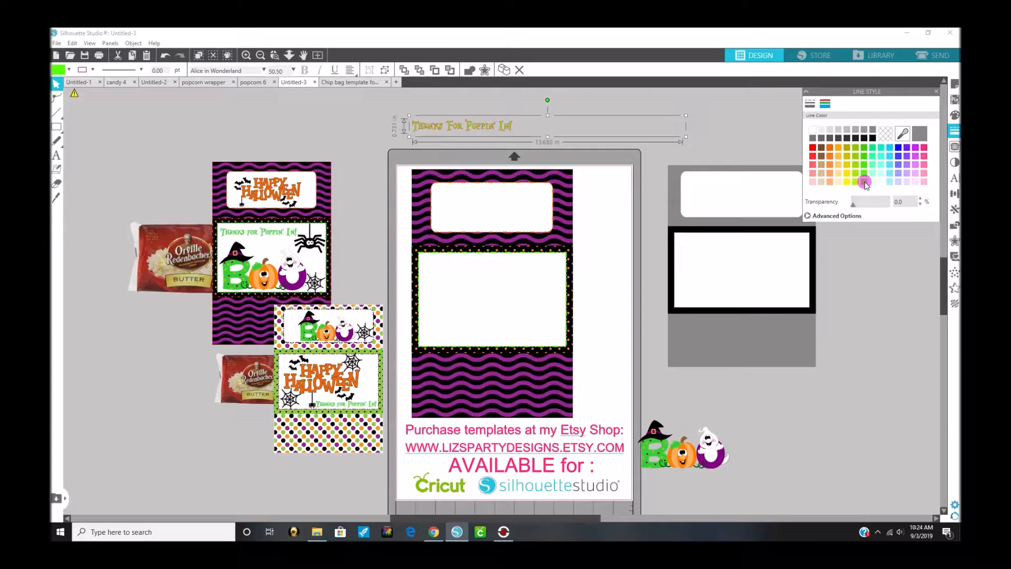
pyautogui.moveTo(508, 134); pyautogui.dragTo(519, 266)
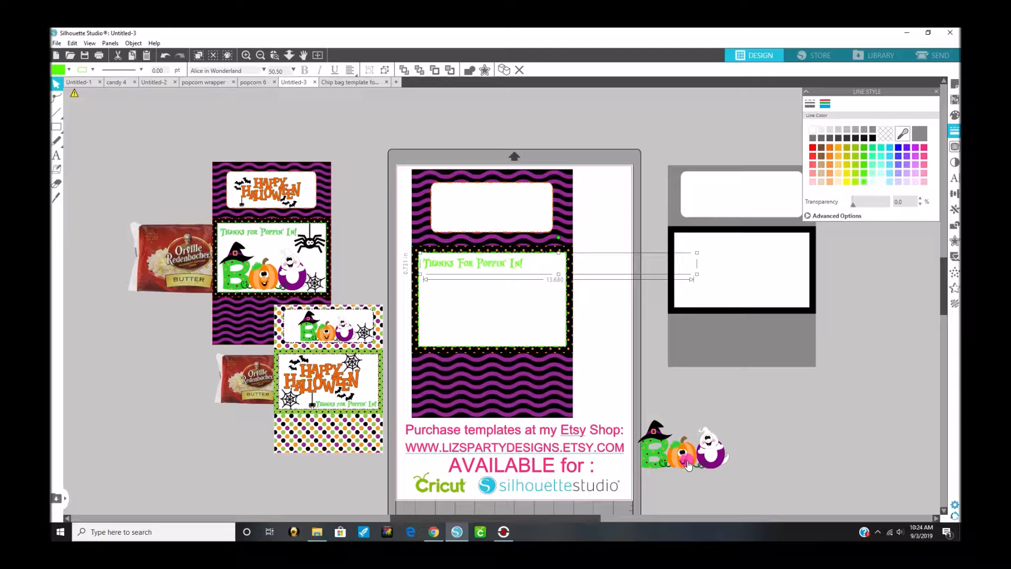
# Step: Move the BOO artwork into the center label below the message and enlarge it to about 6.37 by 3.36 in
pyautogui.moveTo(699, 450); pyautogui.dragTo(620, 313)
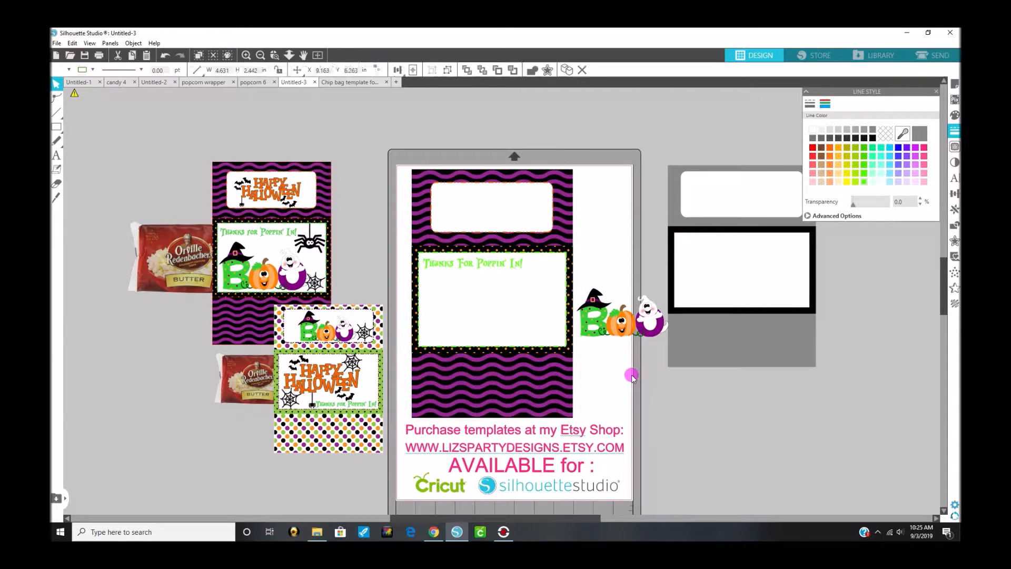
pyautogui.moveTo(620, 334); pyautogui.dragTo(483, 334)
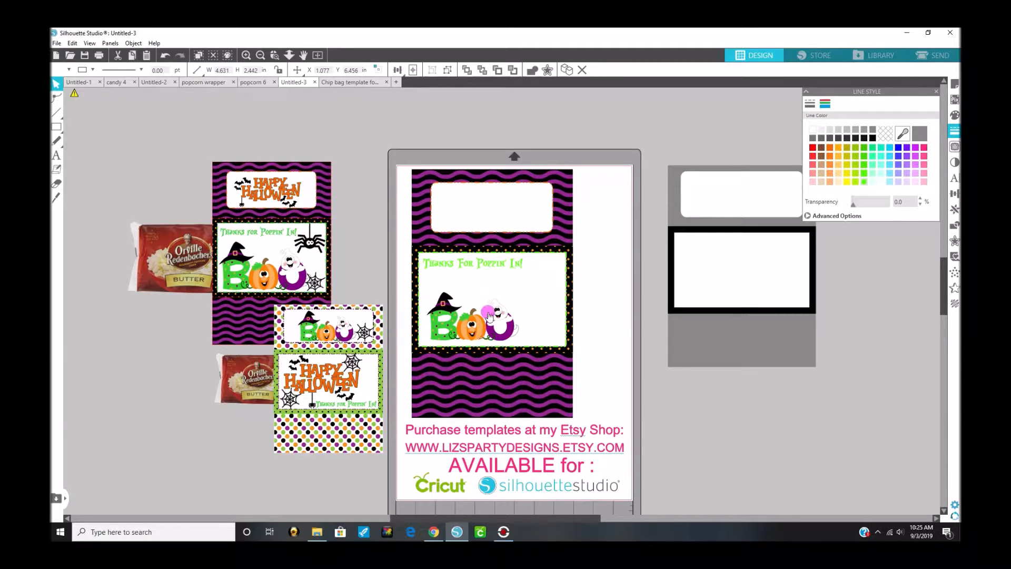
pyautogui.click(501, 317)
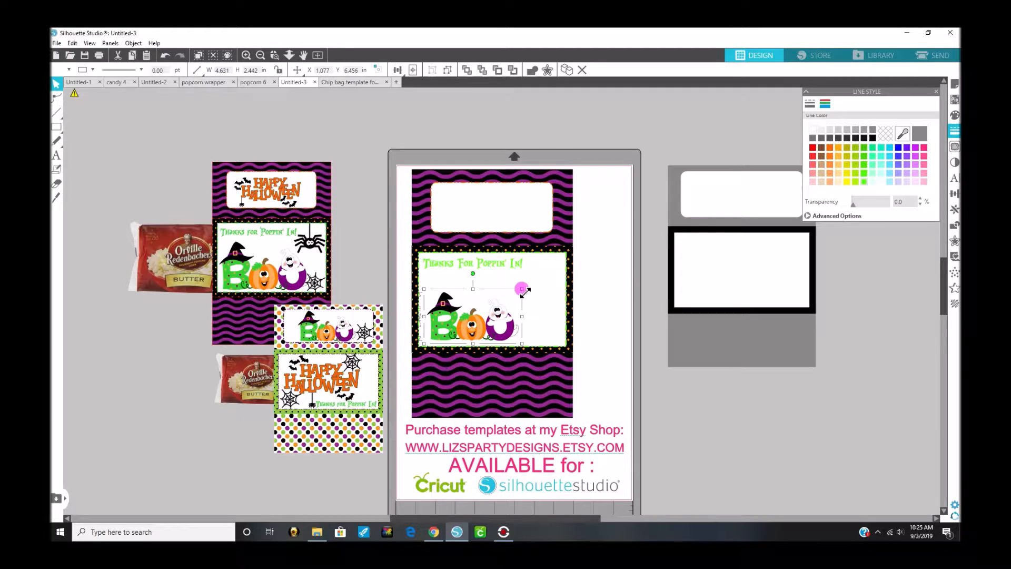
pyautogui.moveTo(542, 276)
pyautogui.mouseDown()
pyautogui.moveTo(554, 269)
pyautogui.moveTo(478, 339)
pyautogui.moveTo(487, 333)
pyautogui.moveTo(471, 334)
pyautogui.moveTo(481, 317)
pyautogui.moveTo(559, 278)
pyautogui.mouseUp()
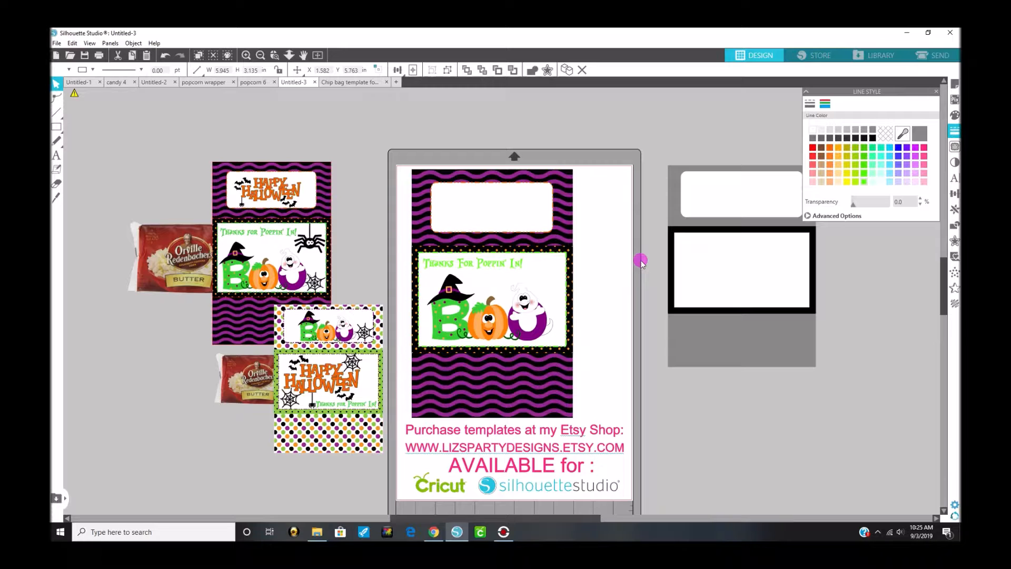
pyautogui.click(641, 261)
pyautogui.moveTo(515, 315); pyautogui.dragTo(510, 318)
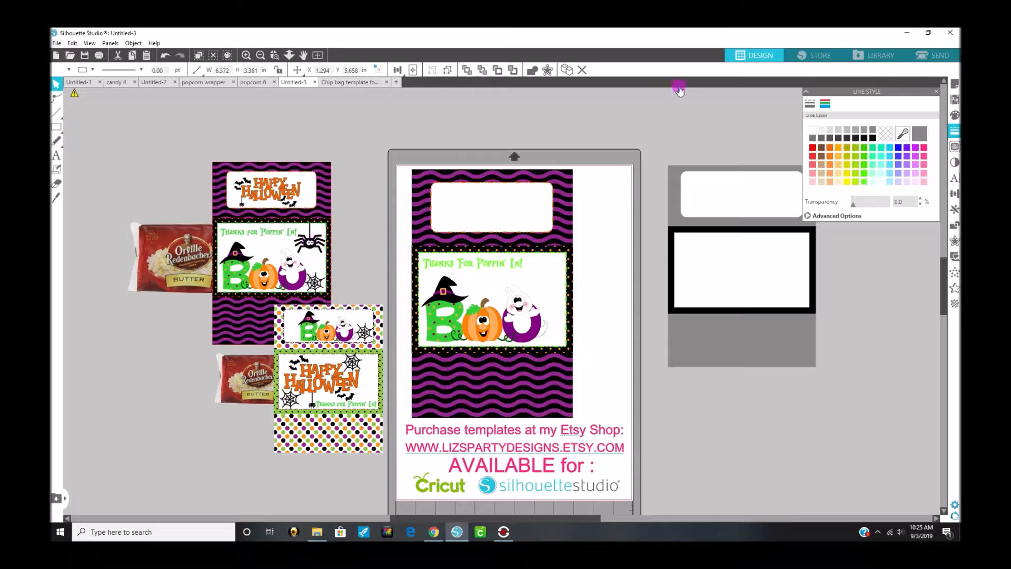
# Step: Search the library for "spide" and try to add the halloween spider to the design
pyautogui.click(885, 56)
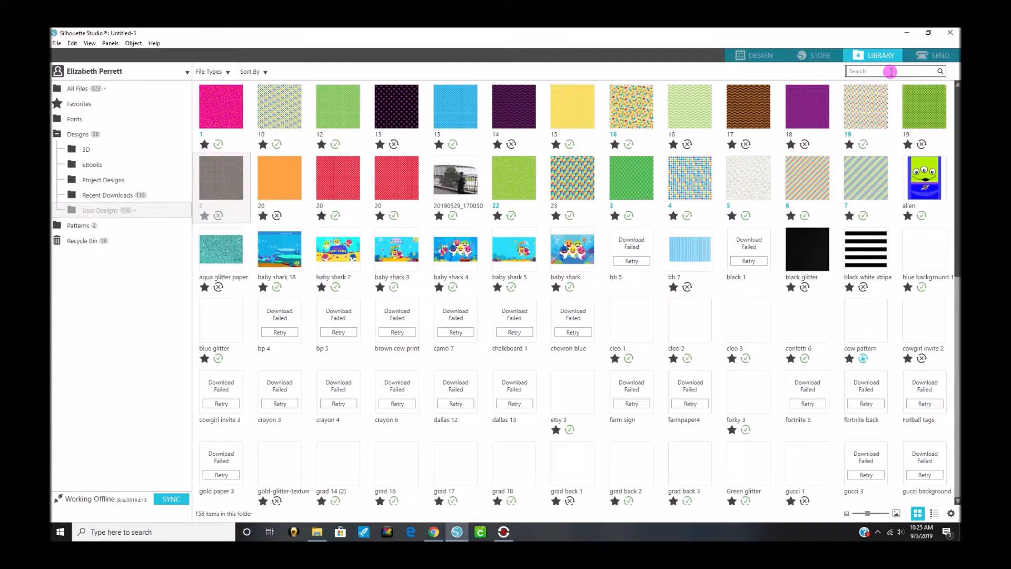
pyautogui.click(889, 72)
pyautogui.write('spide')
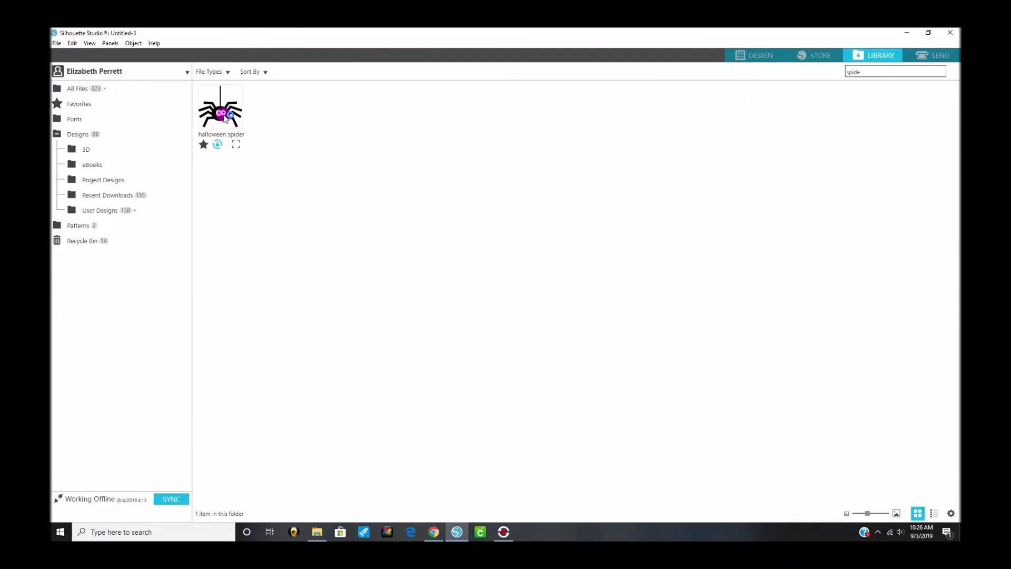
pyautogui.moveTo(224, 118); pyautogui.dragTo(269, 146)
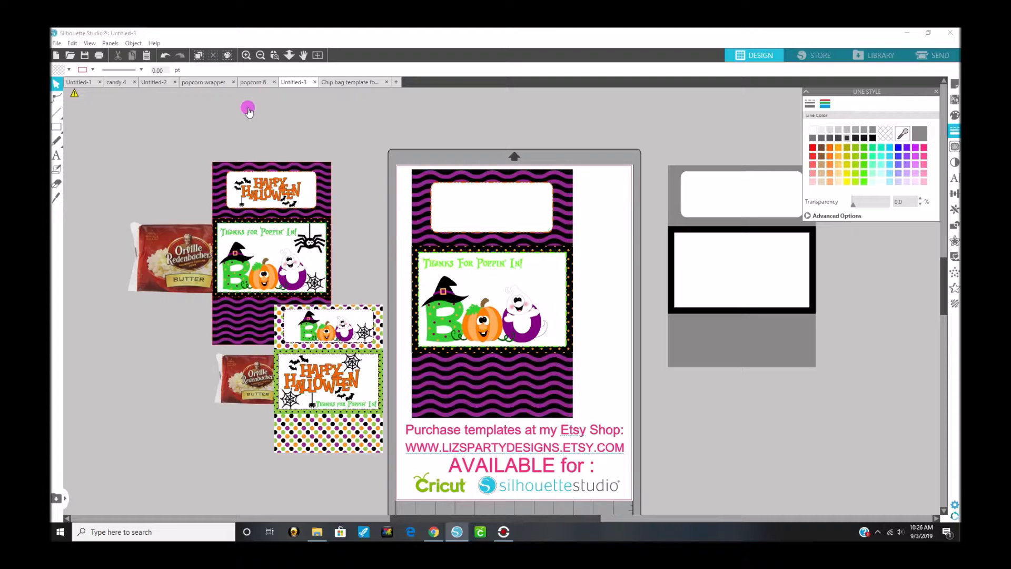
# Step: Insert the halloween spider from the library into the wrapper design
pyautogui.click(261, 56)
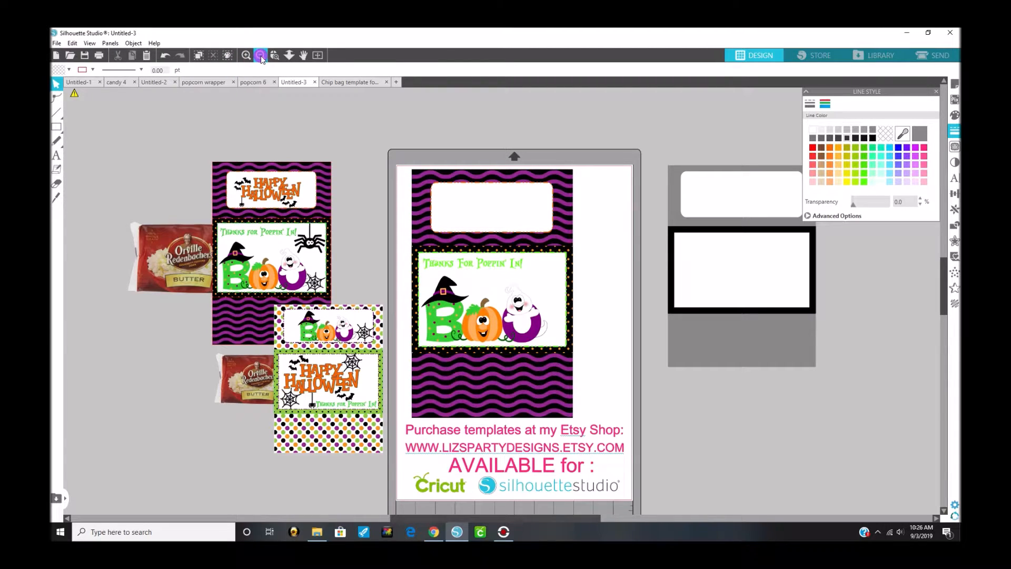
pyautogui.click(261, 56)
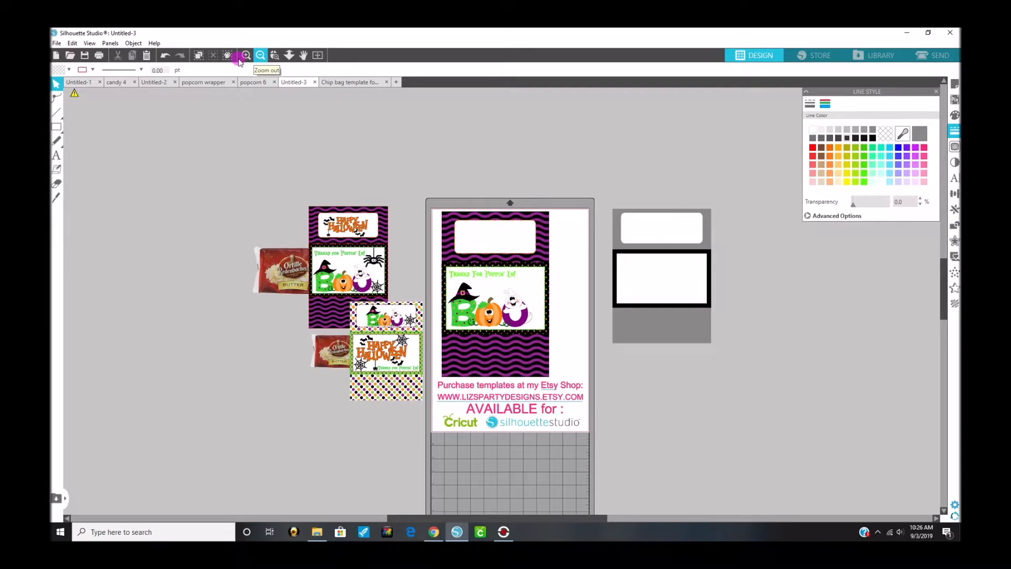
pyautogui.click(246, 56)
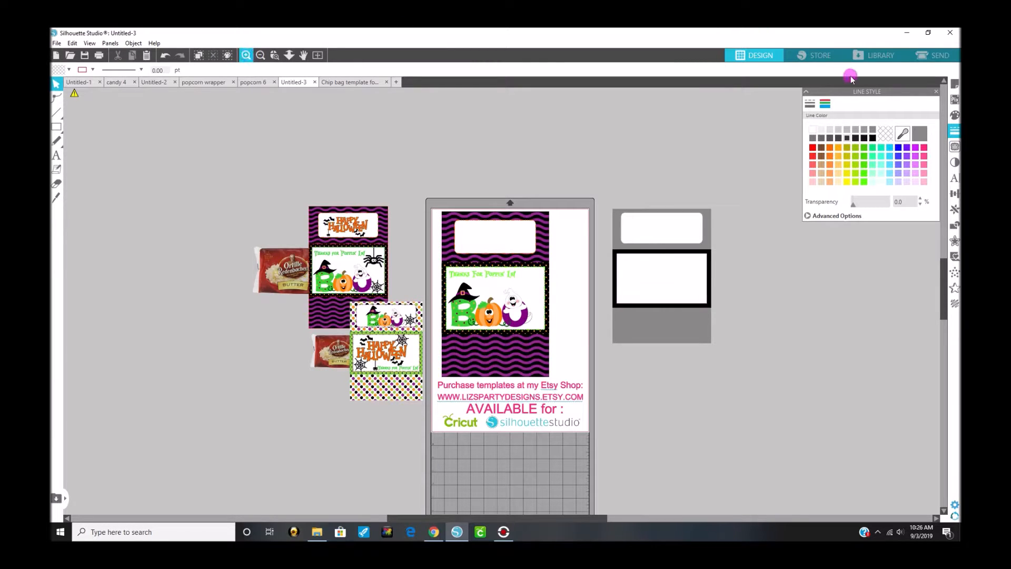
pyautogui.click(879, 57)
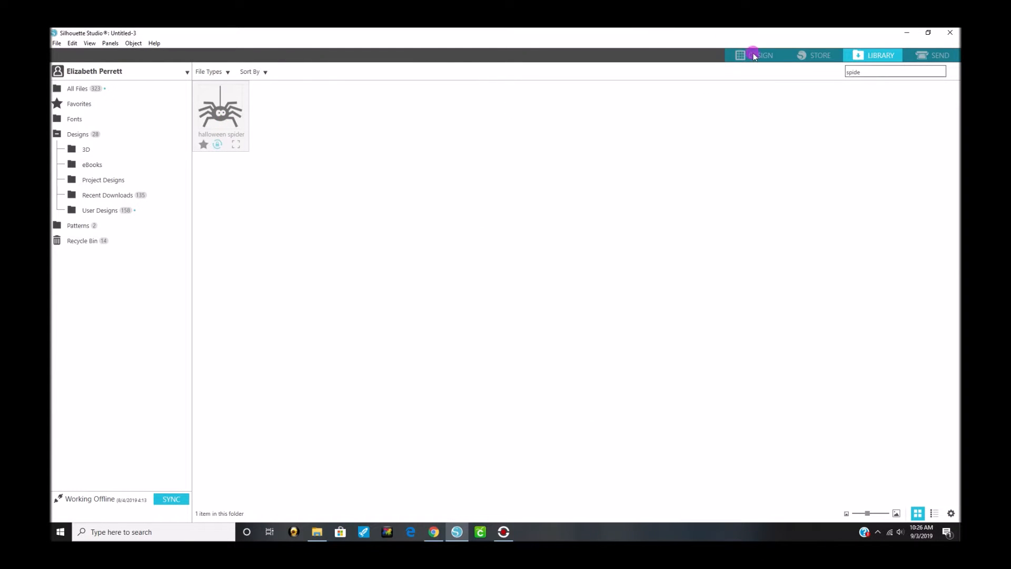
pyautogui.click(754, 55)
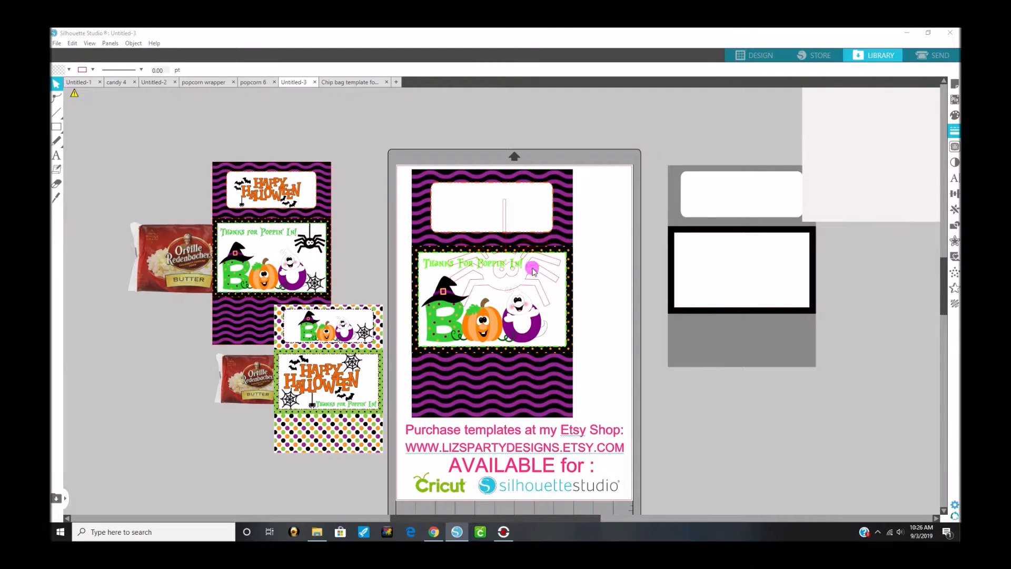
# Step: Undo the accidental move of the center label, then move the spider above the page's right corner and release its compound path
pyautogui.click(565, 262)
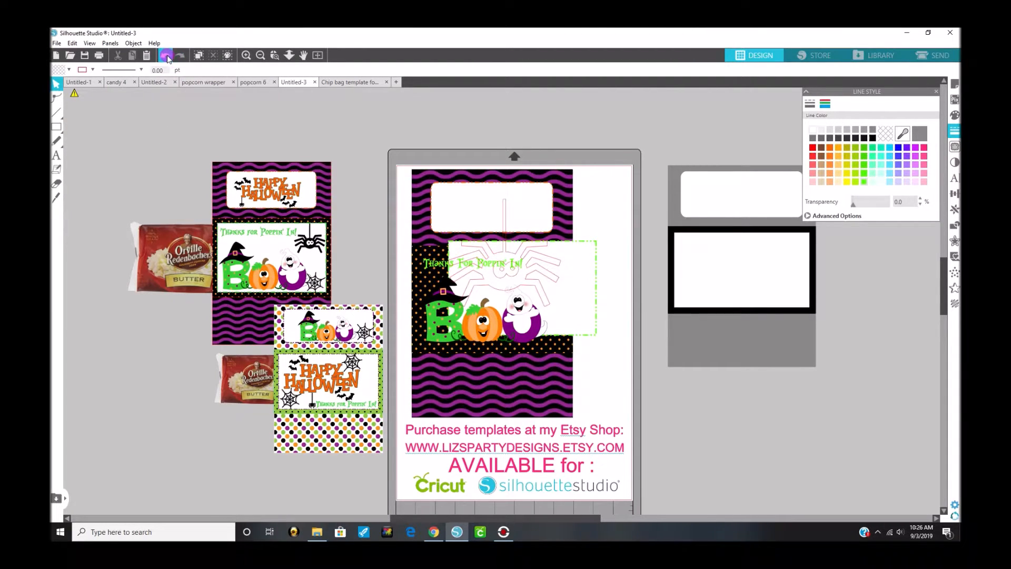
pyautogui.click(166, 55)
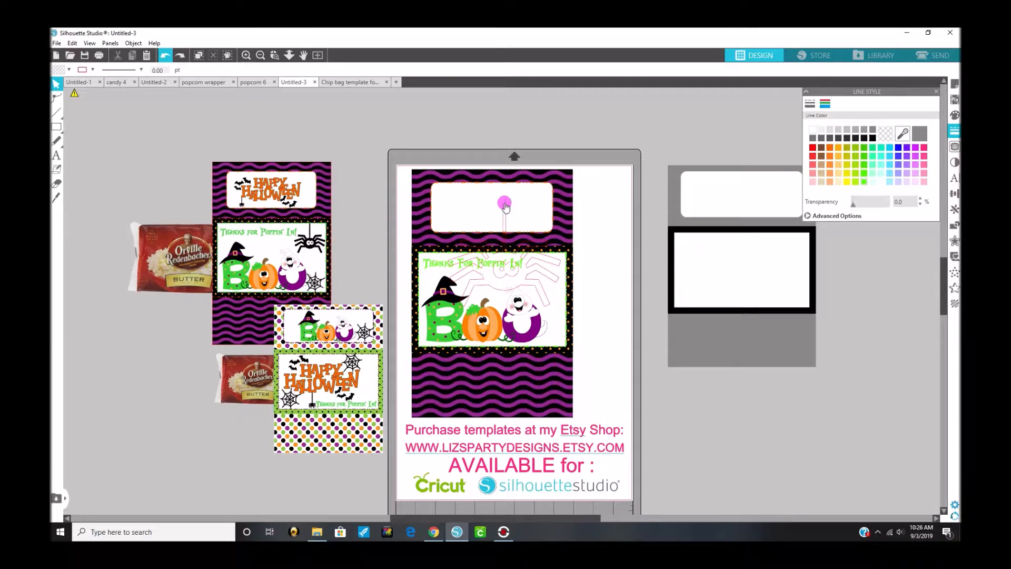
pyautogui.moveTo(508, 211); pyautogui.dragTo(617, 154)
pyautogui.rightClick(616, 155)
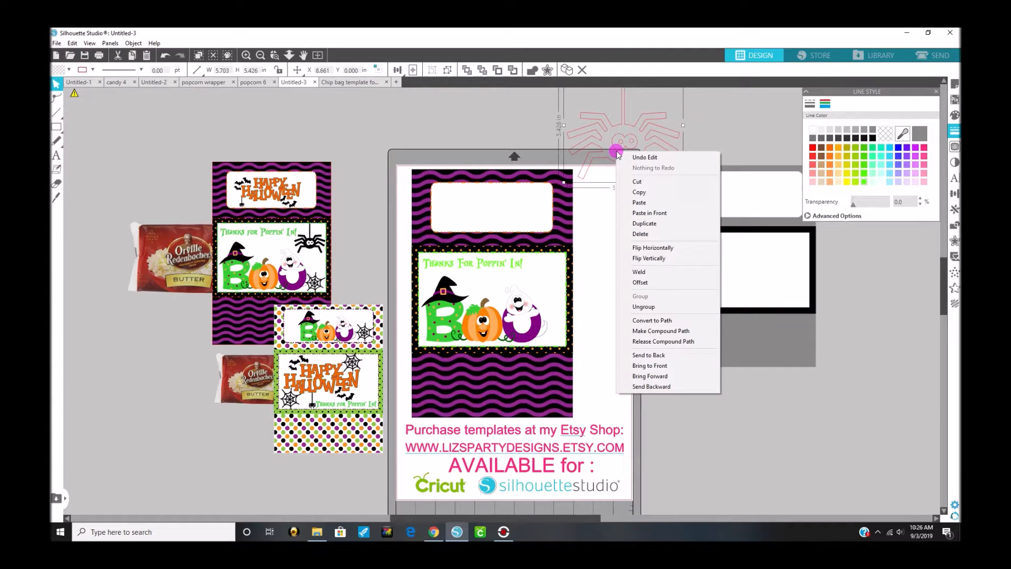
pyautogui.click(660, 341)
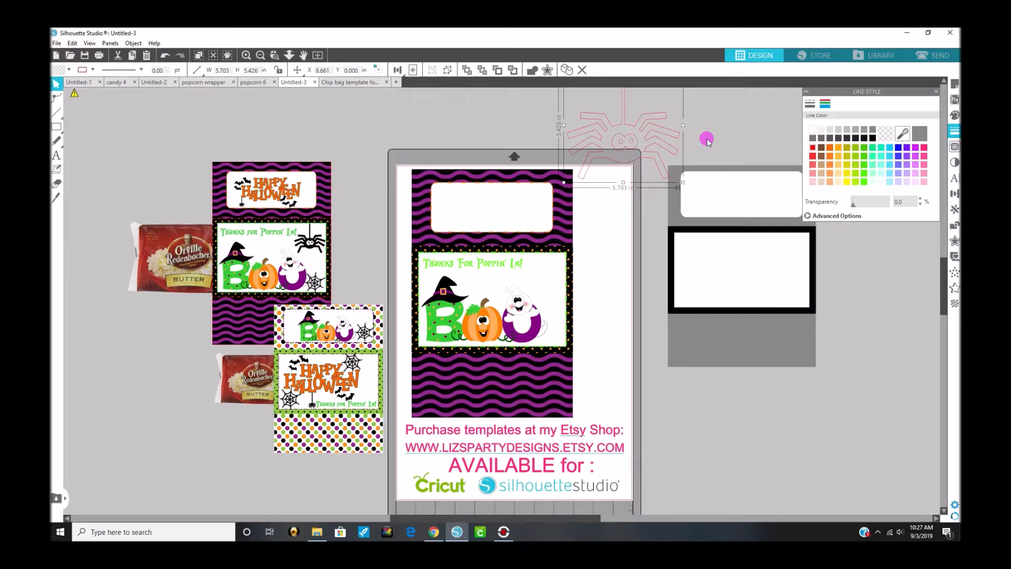
# Step: Shift the spider outline slightly and ungroup it into separate pieces
pyautogui.moveTo(634, 146); pyautogui.dragTo(629, 140)
pyautogui.rightClick(629, 140)
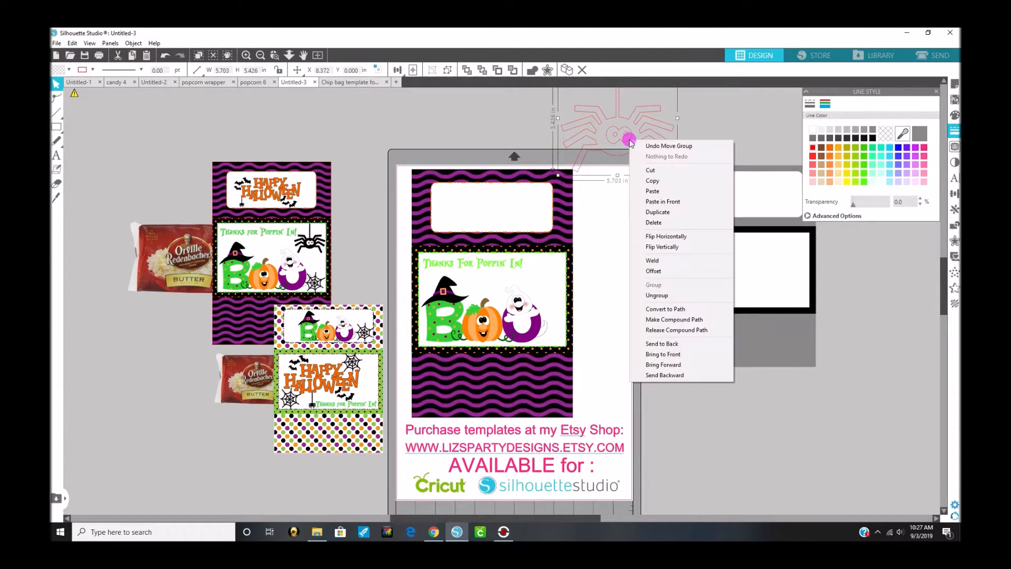
pyautogui.click(662, 295)
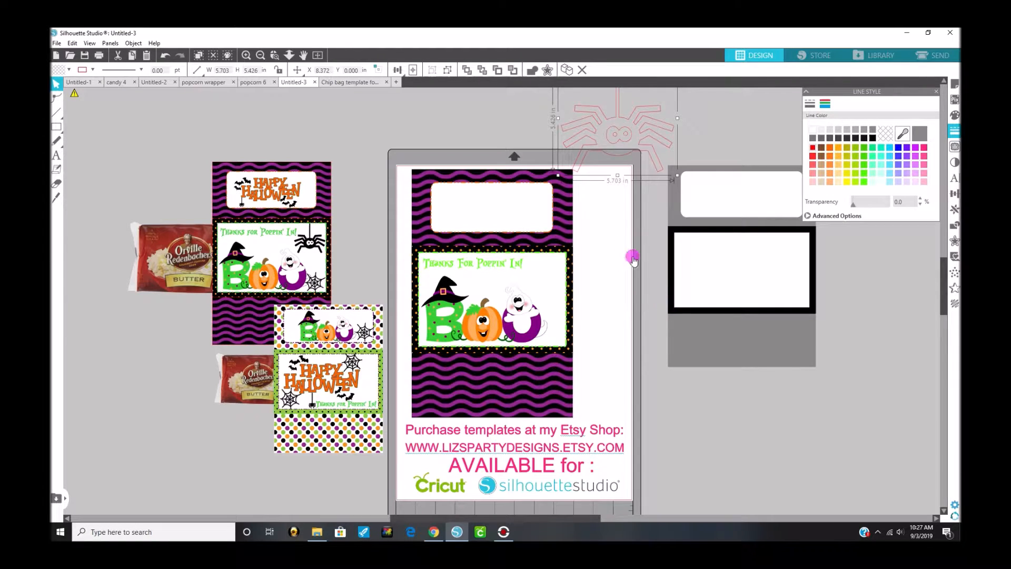
# Step: Color the outline of the spider's body and legs black
pyautogui.click(615, 234)
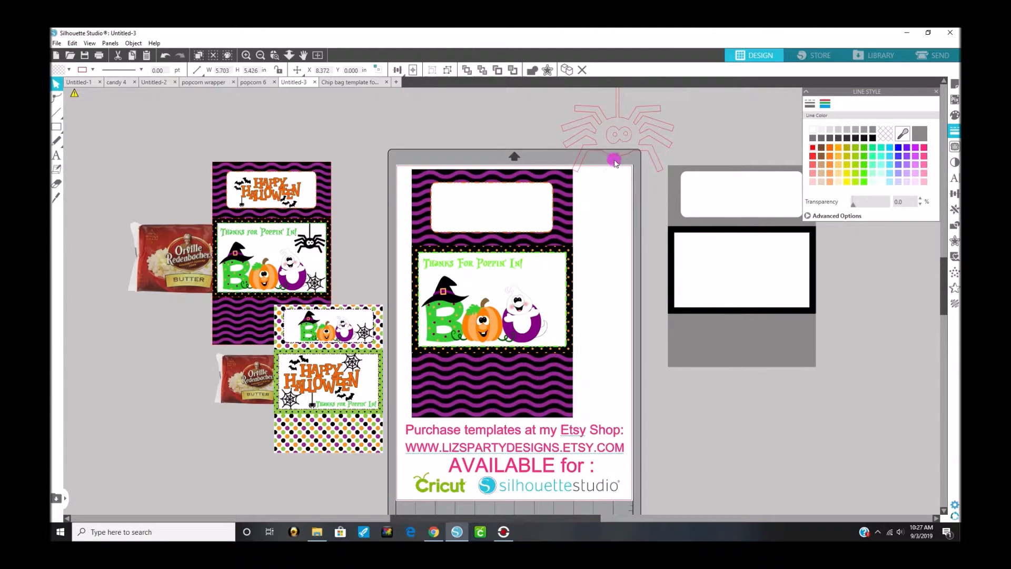
pyautogui.click(614, 157)
pyautogui.click(927, 130)
# Step: Fill the spider's eye shapes with white and color their outline white
pyautogui.click(955, 115)
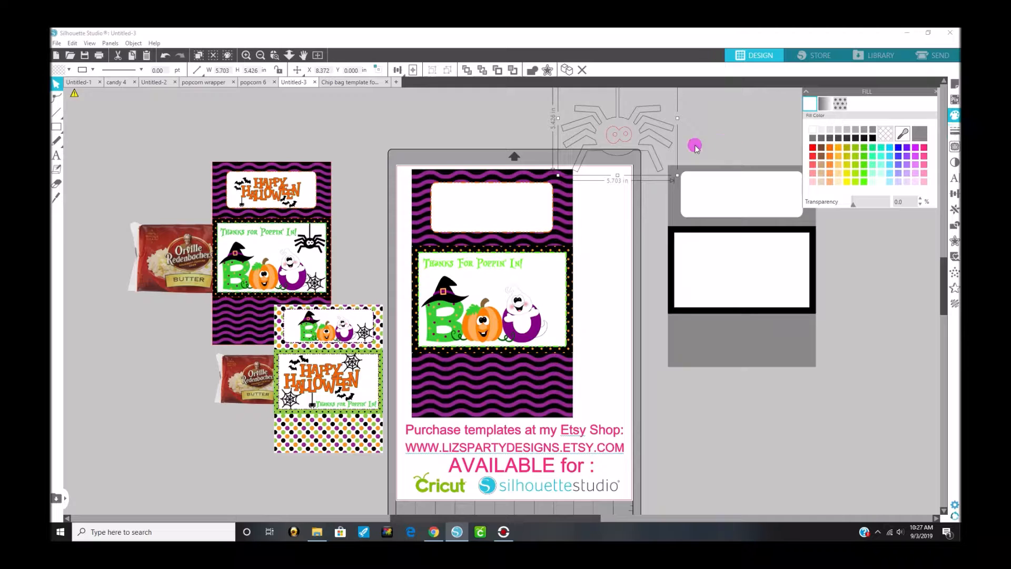
pyautogui.click(614, 143)
pyautogui.click(615, 144)
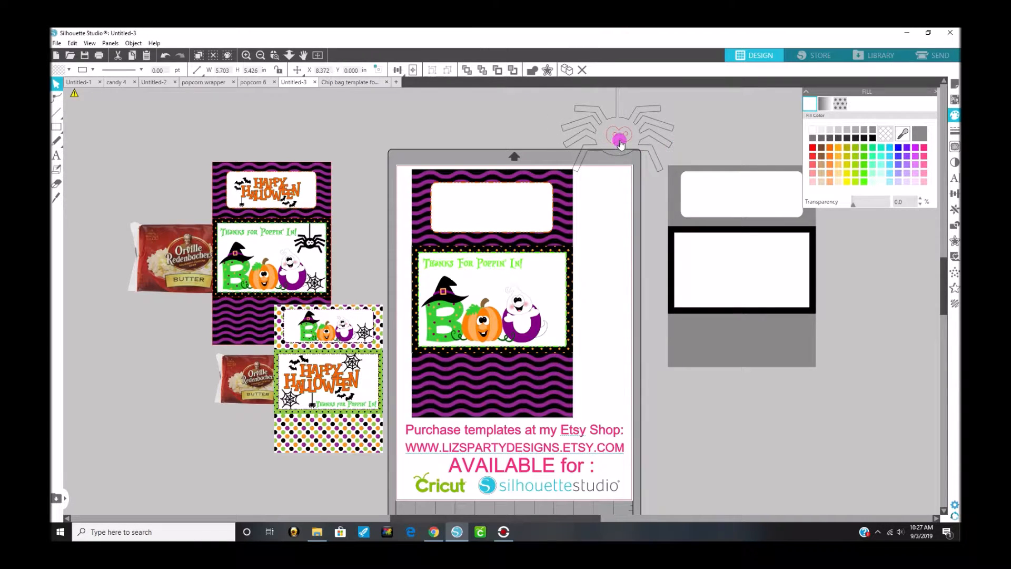
pyautogui.click(619, 141)
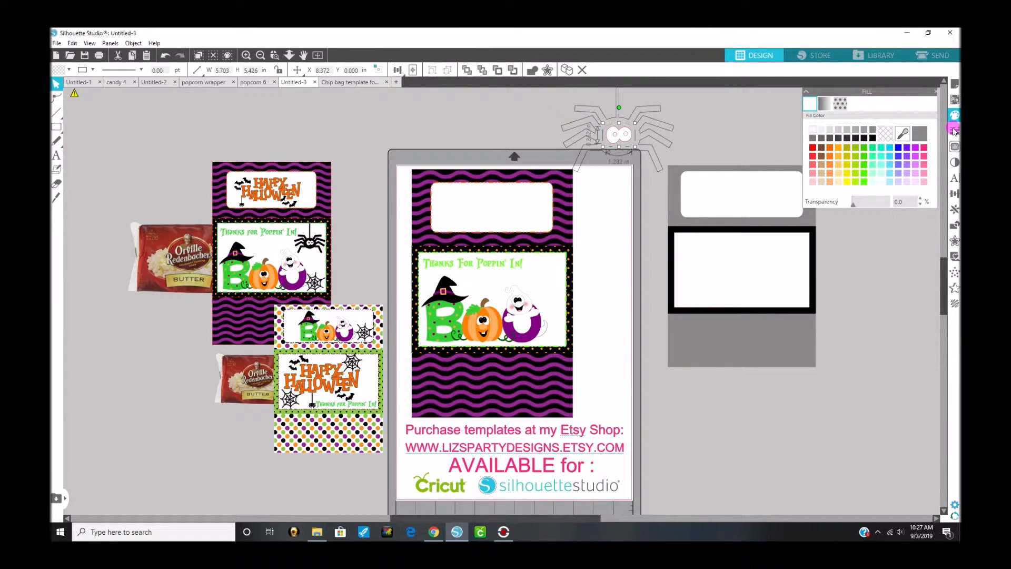
pyautogui.click(953, 131)
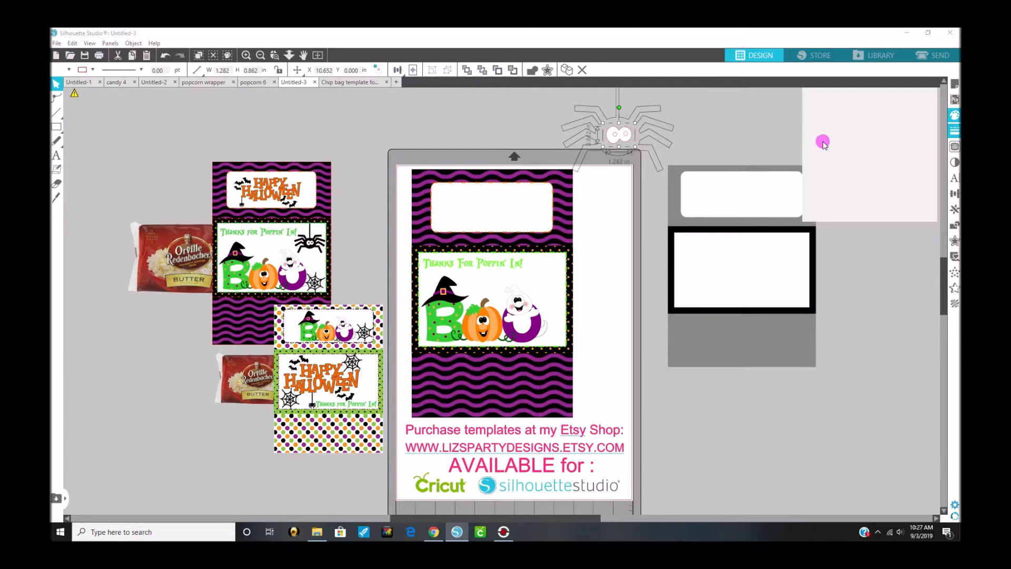
pyautogui.click(825, 104)
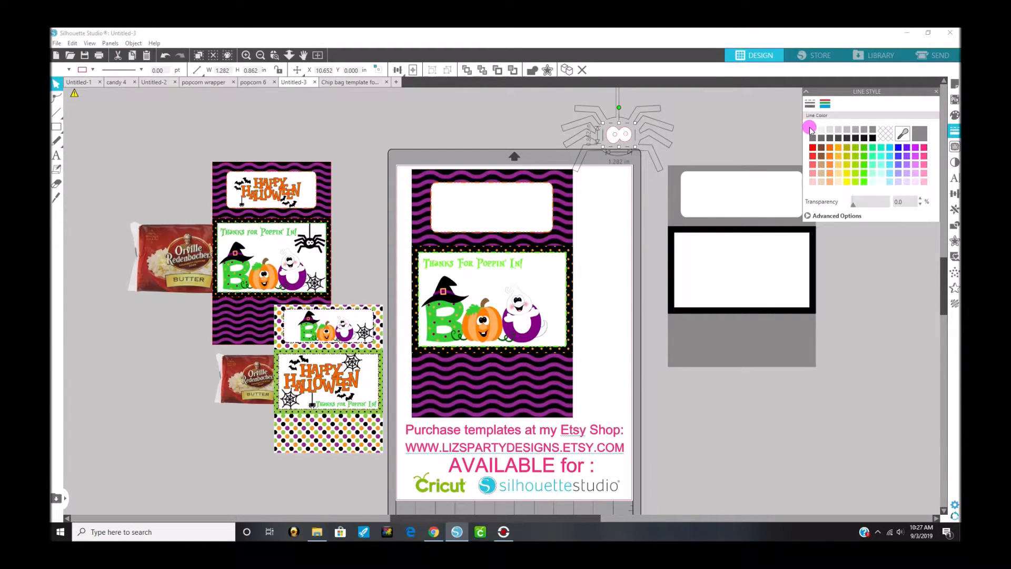
pyautogui.click(812, 130)
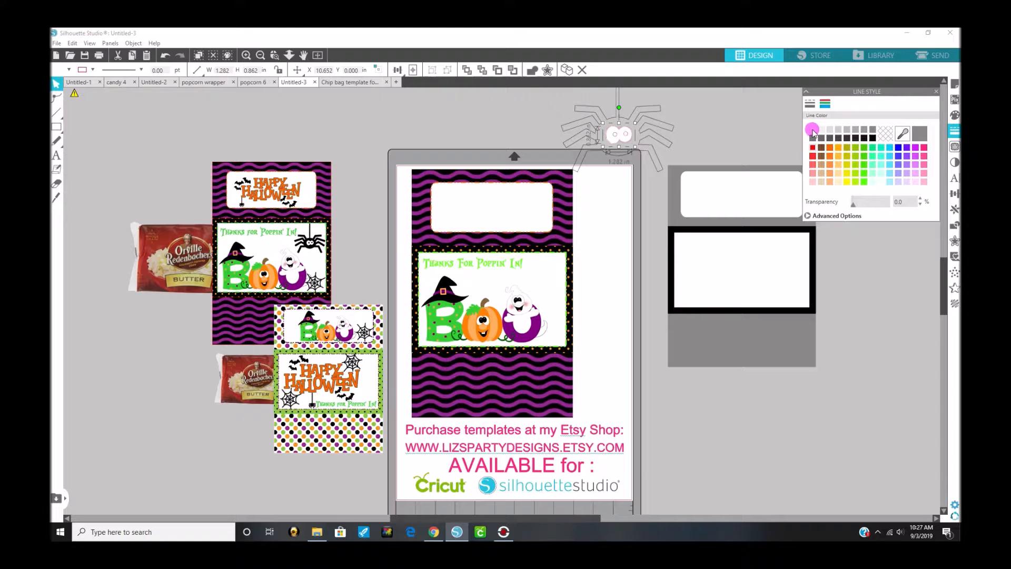
# Step: Color the outlines of both spider pupils black
pyautogui.click(614, 136)
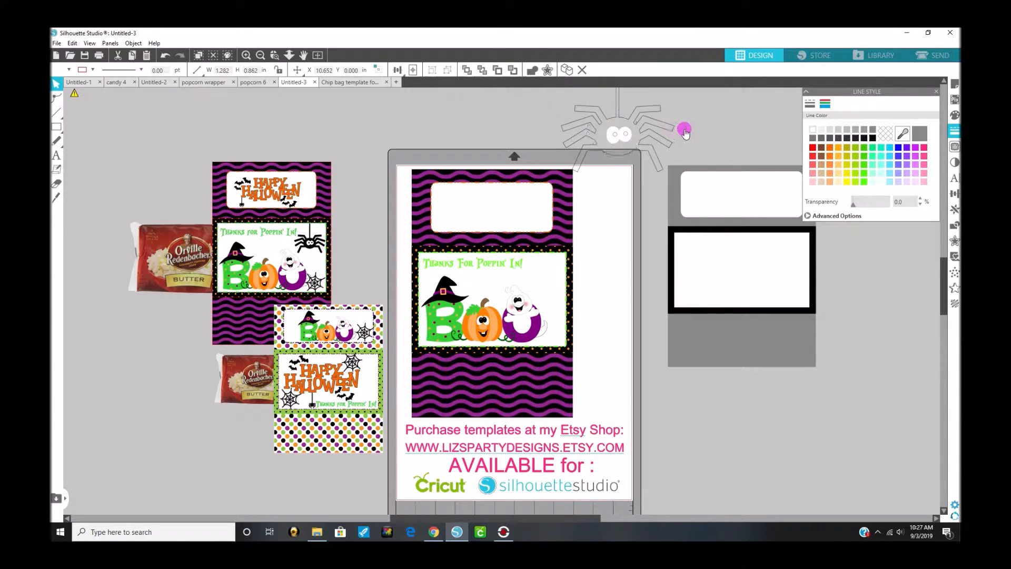
pyautogui.click(628, 135)
pyautogui.click(615, 136)
pyautogui.click(872, 138)
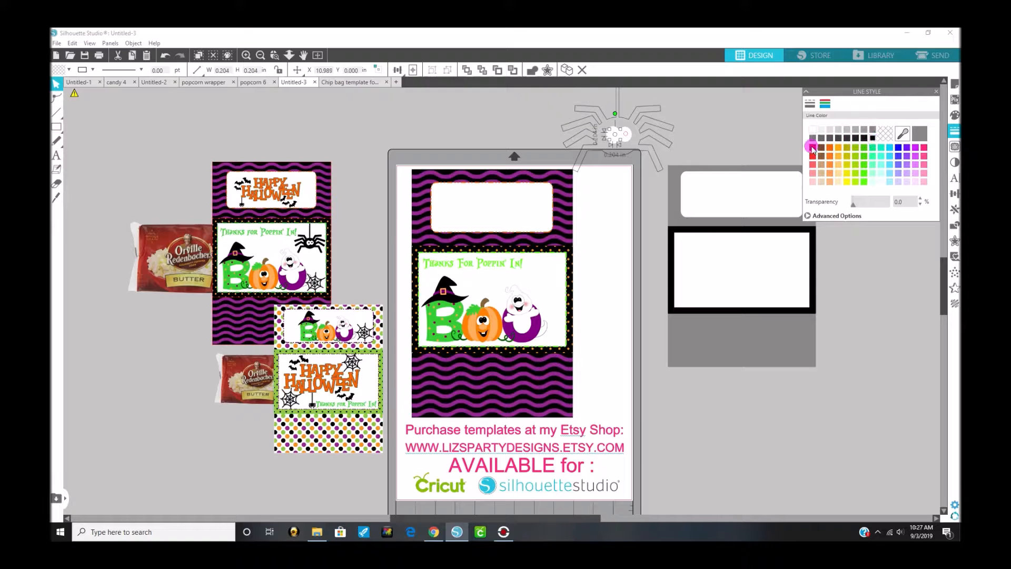
pyautogui.keyDown('shift'); pyautogui.click(627, 138); pyautogui.keyUp('shift')
pyautogui.click(871, 138)
# Step: Fill both pupils and the spider's body and legs with black
pyautogui.click(954, 116)
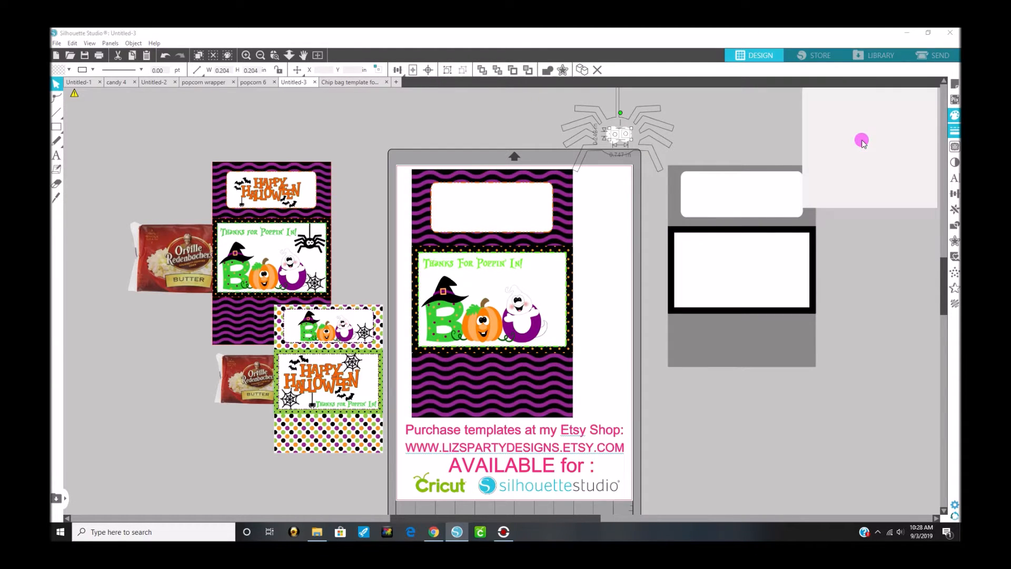
pyautogui.click(867, 139)
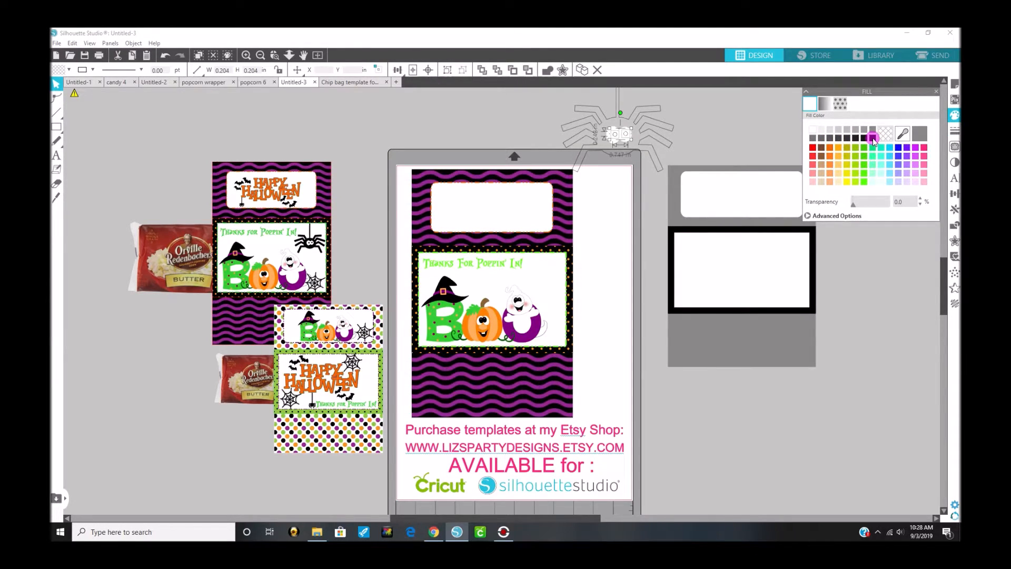
pyautogui.click(670, 145)
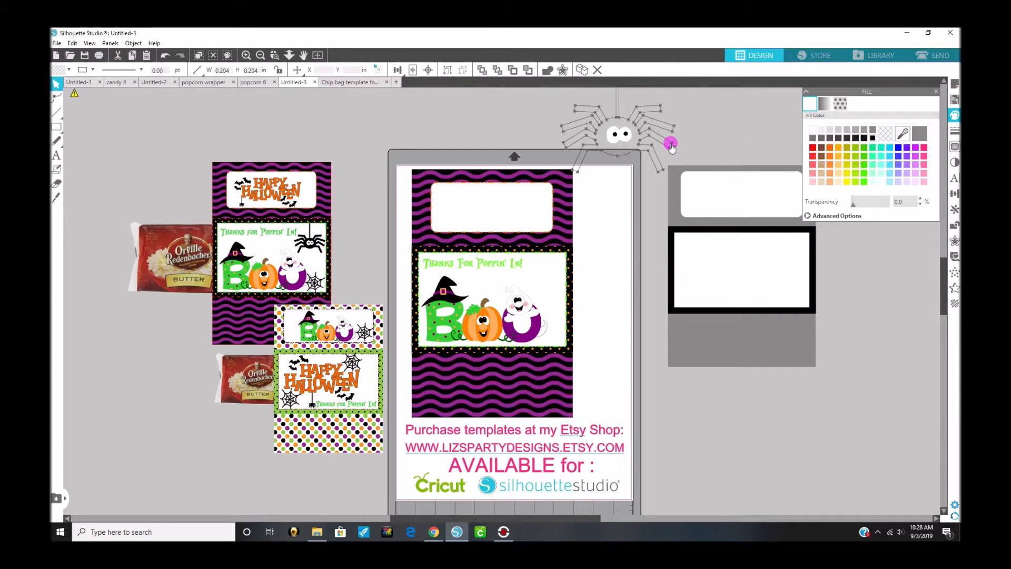
pyautogui.click(869, 138)
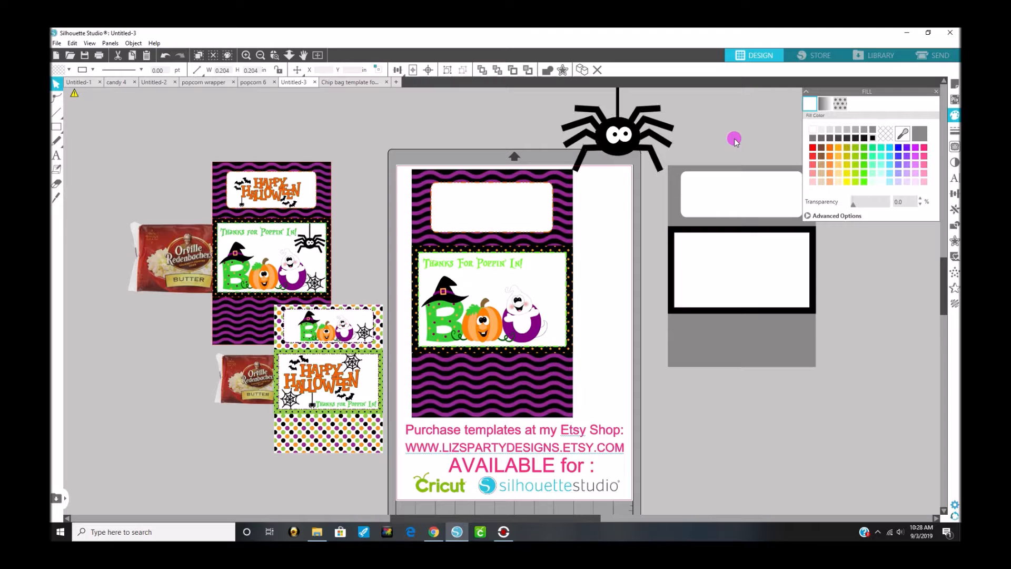
# Step: Select all the pieces of the finished black spider and group them into one object
pyautogui.scroll(1, 584, 165)
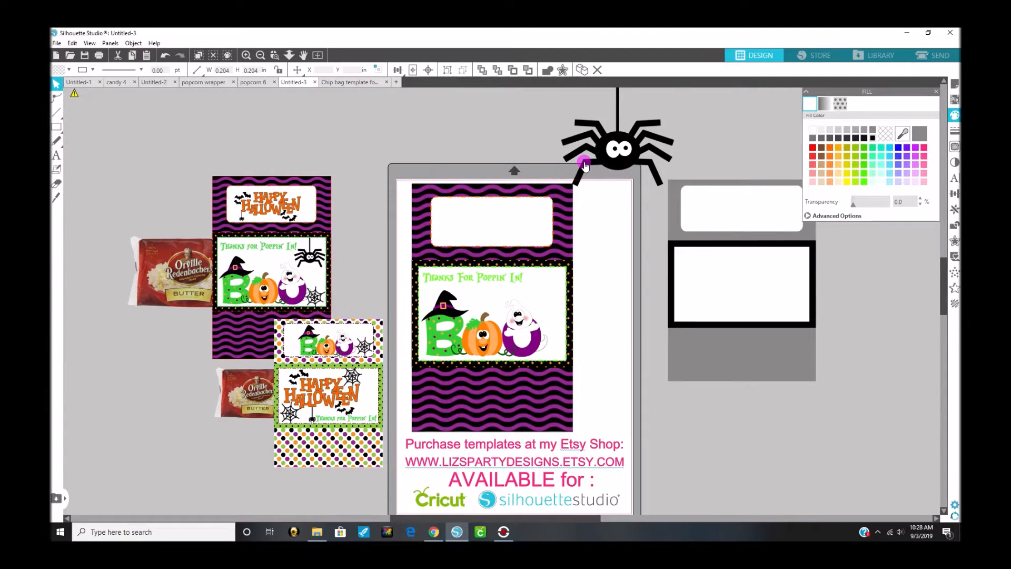
pyautogui.click(584, 164)
pyautogui.scroll(1, 584, 164)
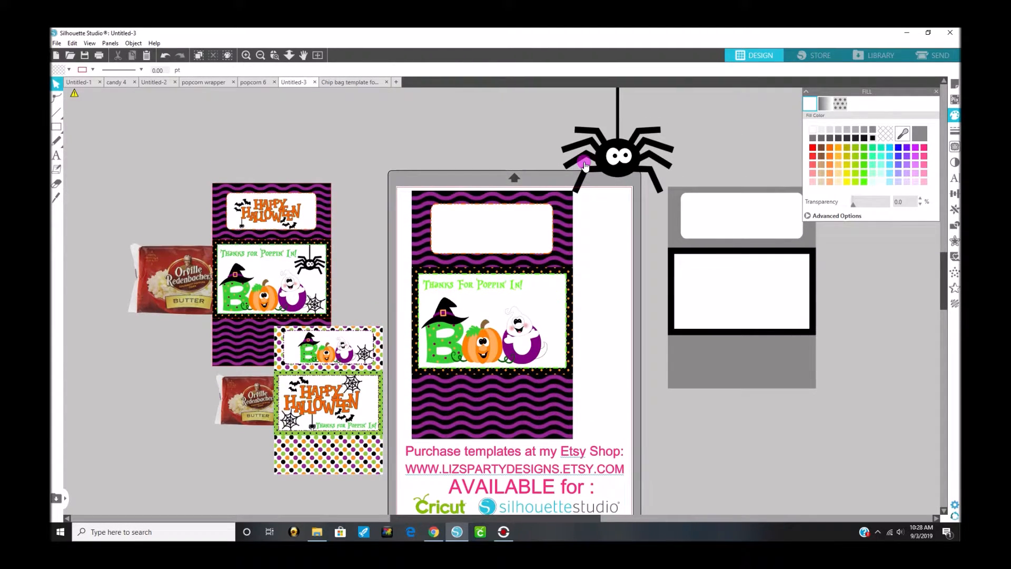
pyautogui.scroll(1, 503, 343)
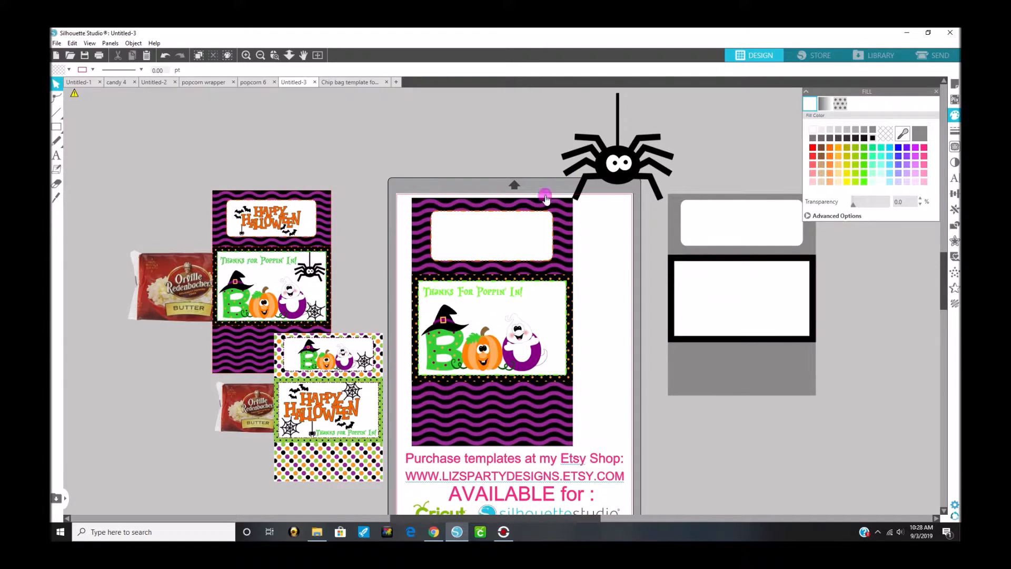
pyautogui.moveTo(559, 94); pyautogui.dragTo(681, 192)
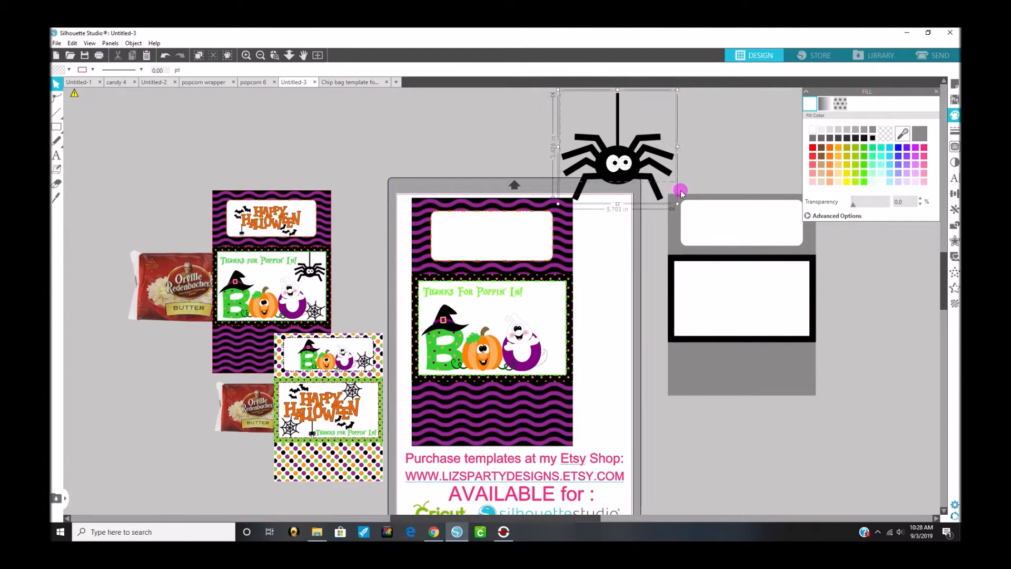
pyautogui.click(634, 173)
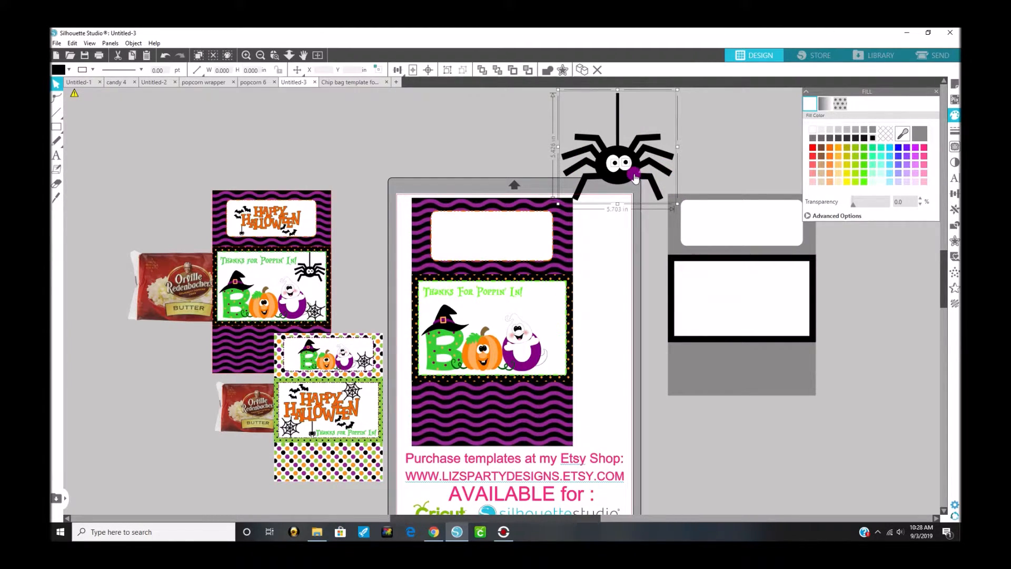
pyautogui.rightClick(706, 207)
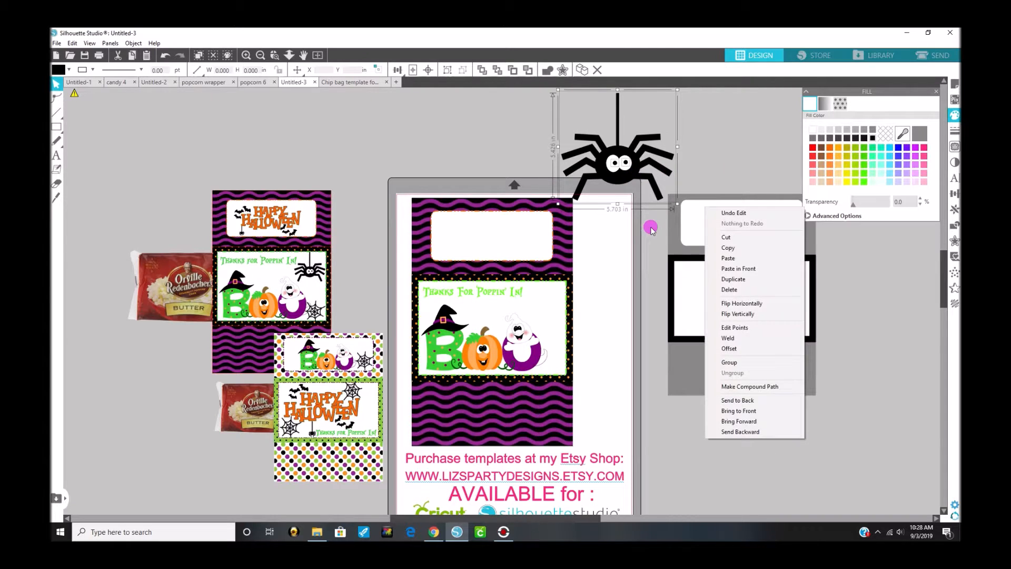
pyautogui.click(729, 363)
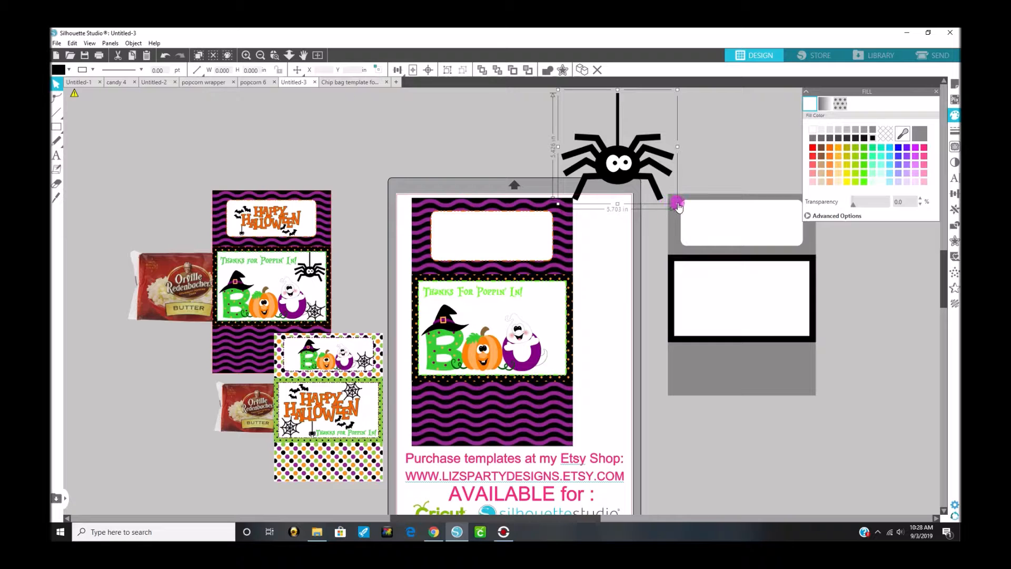
# Step: Shrink the spider to about 2.06 by 1.96 in and hang it in the center label's upper right corner, above the U
pyautogui.moveTo(678, 203); pyautogui.dragTo(540, 312)
pyautogui.click(584, 122)
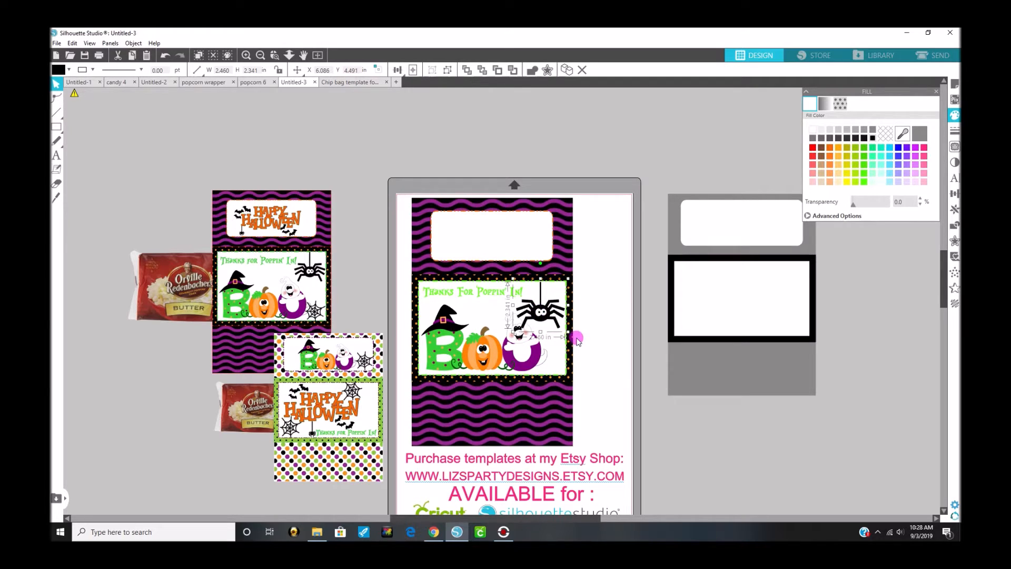
pyautogui.moveTo(566, 329); pyautogui.dragTo(563, 326)
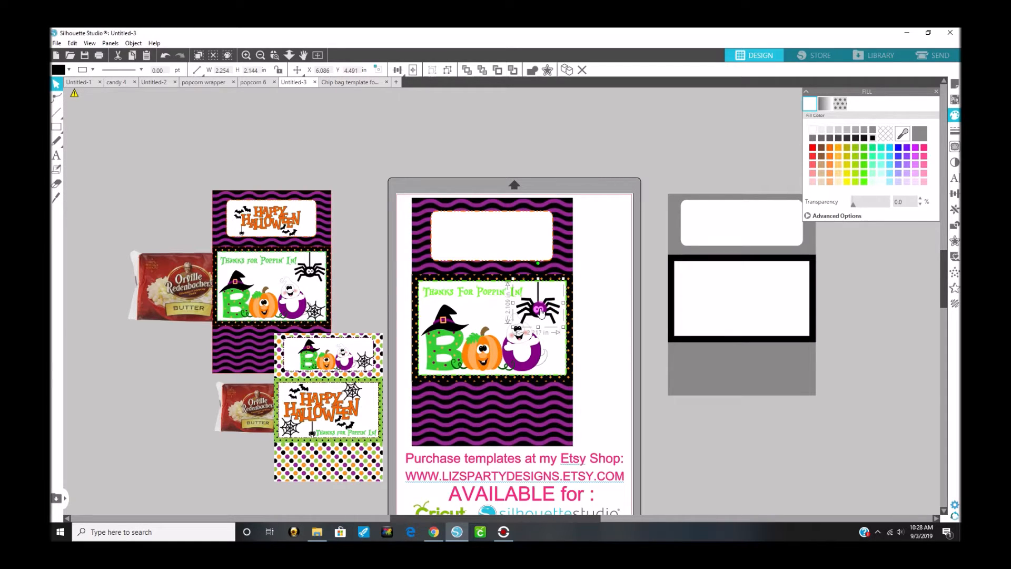
pyautogui.moveTo(544, 311); pyautogui.dragTo(547, 312)
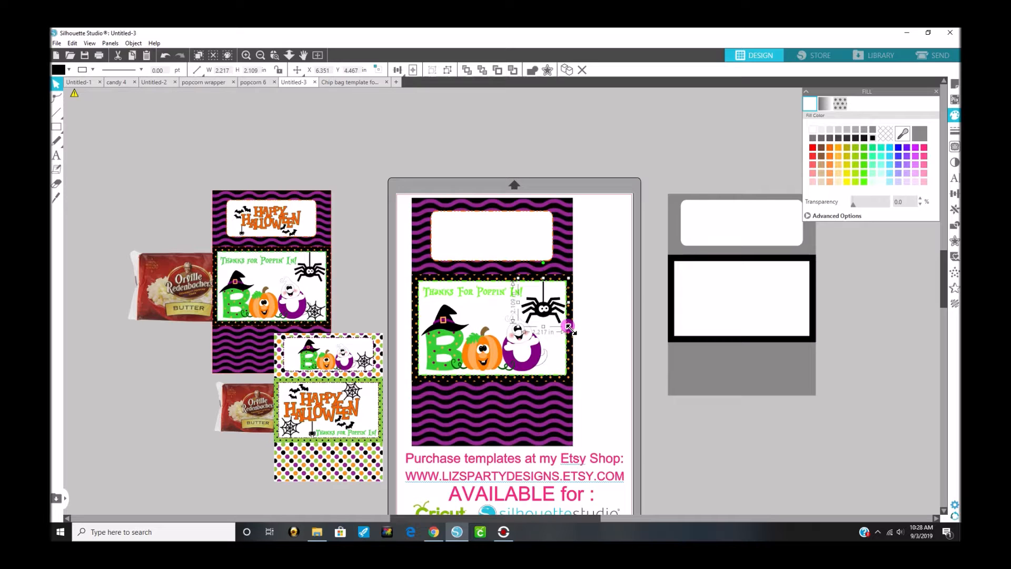
pyautogui.moveTo(567, 326); pyautogui.dragTo(552, 305)
pyautogui.click(547, 305)
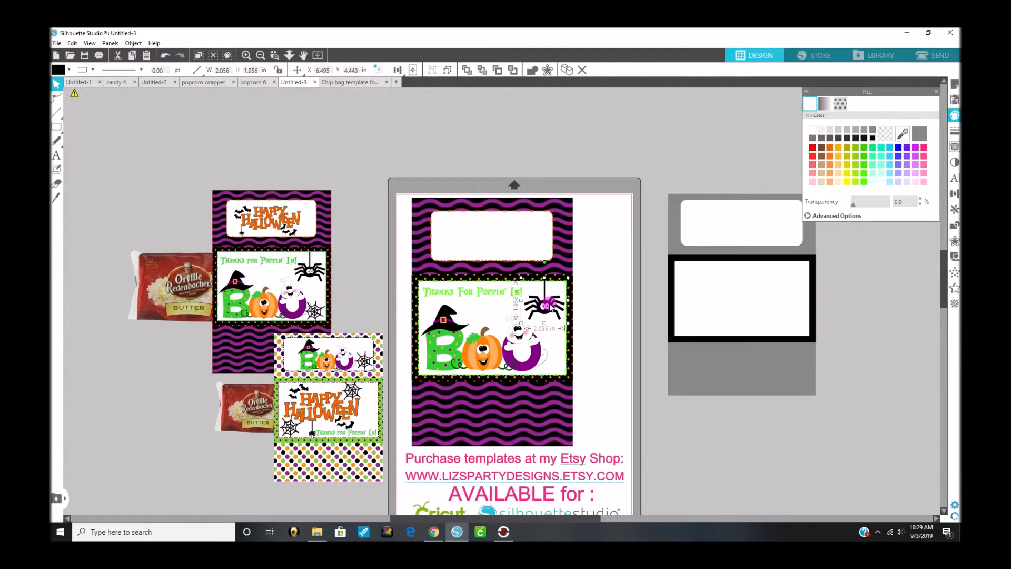
pyautogui.click(624, 318)
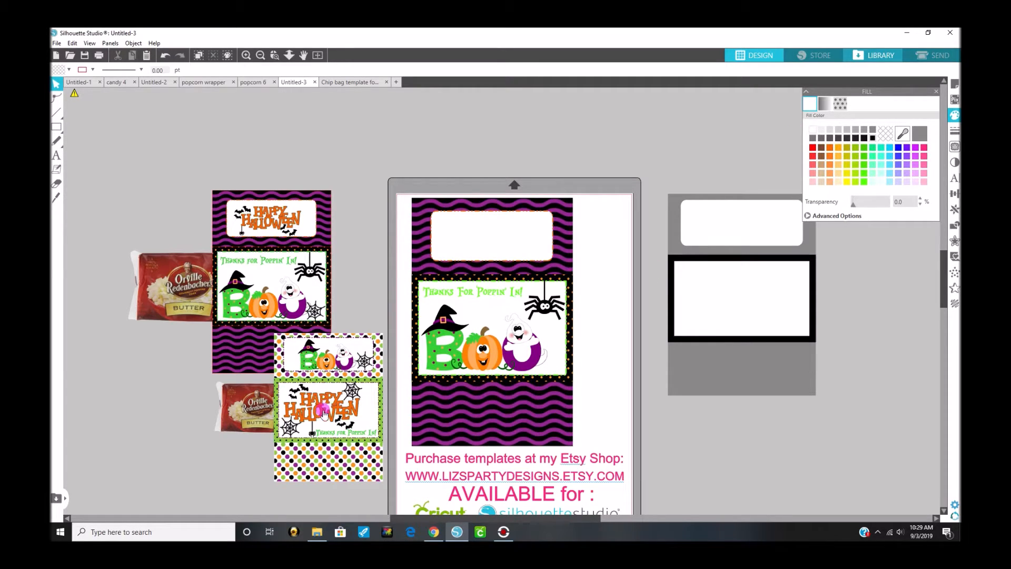
# Step: Search the library for "happy" and insert the Happy Halloween artwork into the wrapper design
pyautogui.click(879, 58)
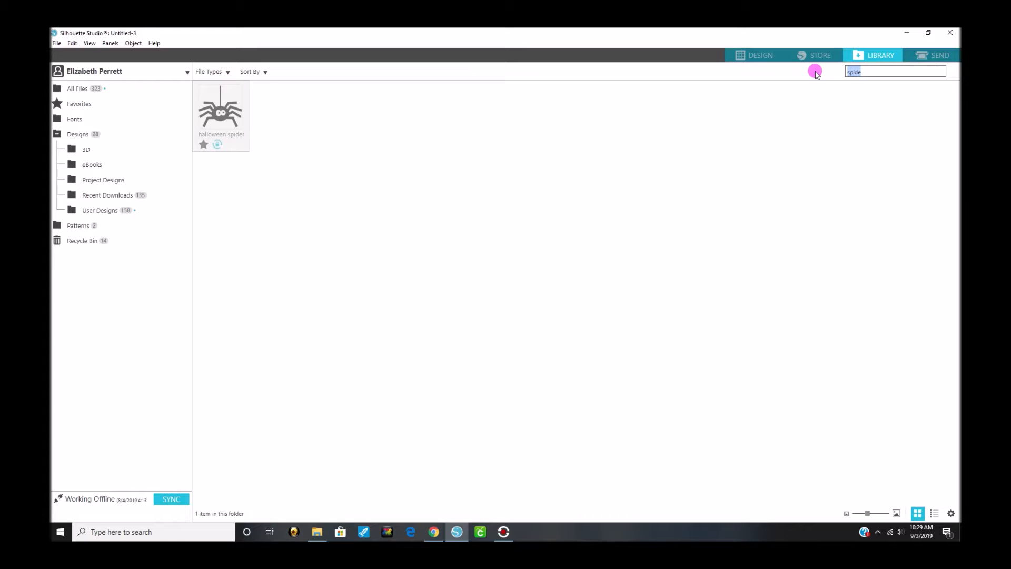
pyautogui.write('happy')
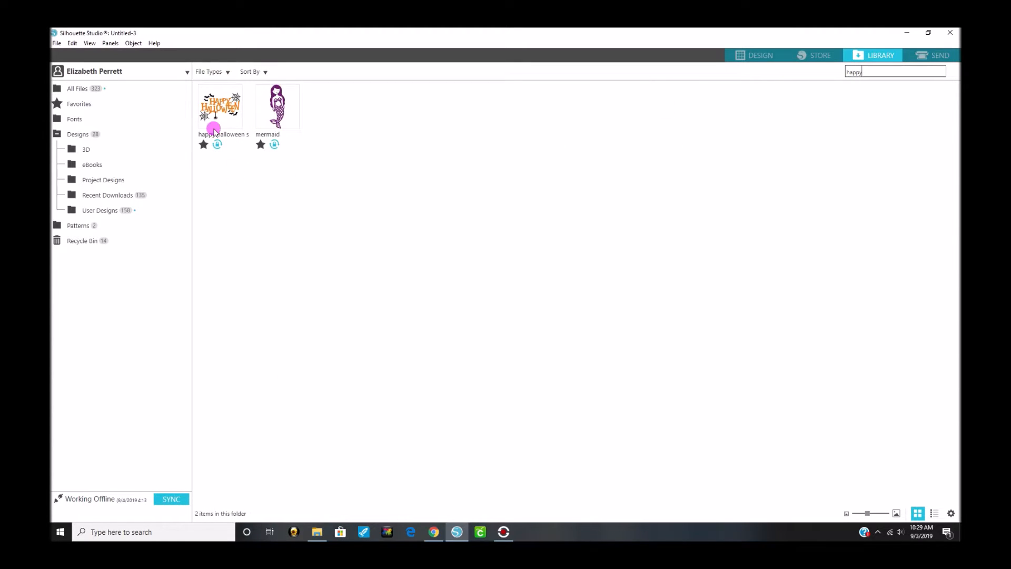
pyautogui.click(214, 122)
pyautogui.doubleClick(220, 116)
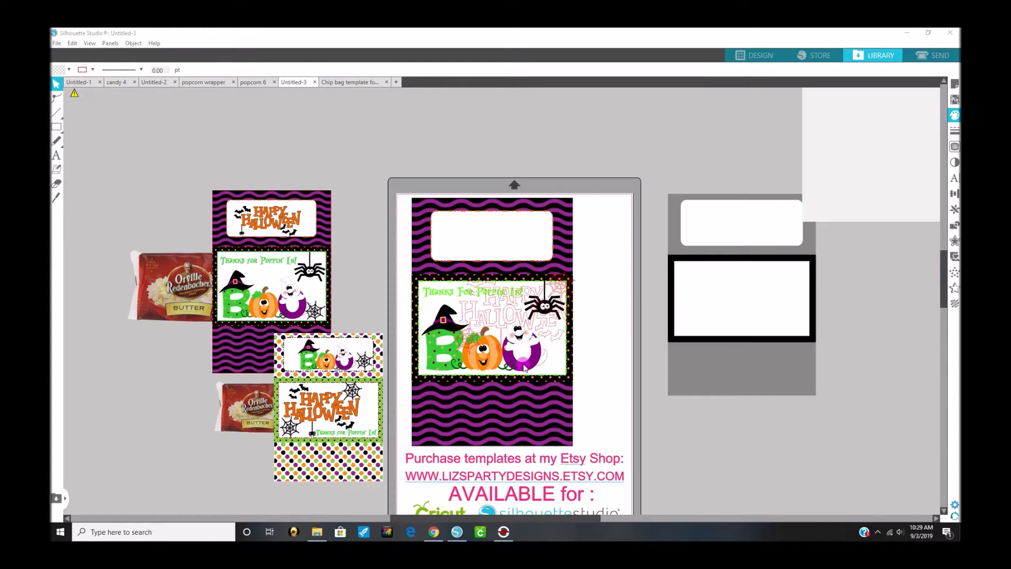
# Step: Move the Happy Halloween artwork above the page's upper right corner and ungroup it into separate pieces
pyautogui.moveTo(516, 319); pyautogui.dragTo(596, 160)
pyautogui.rightClick(627, 172)
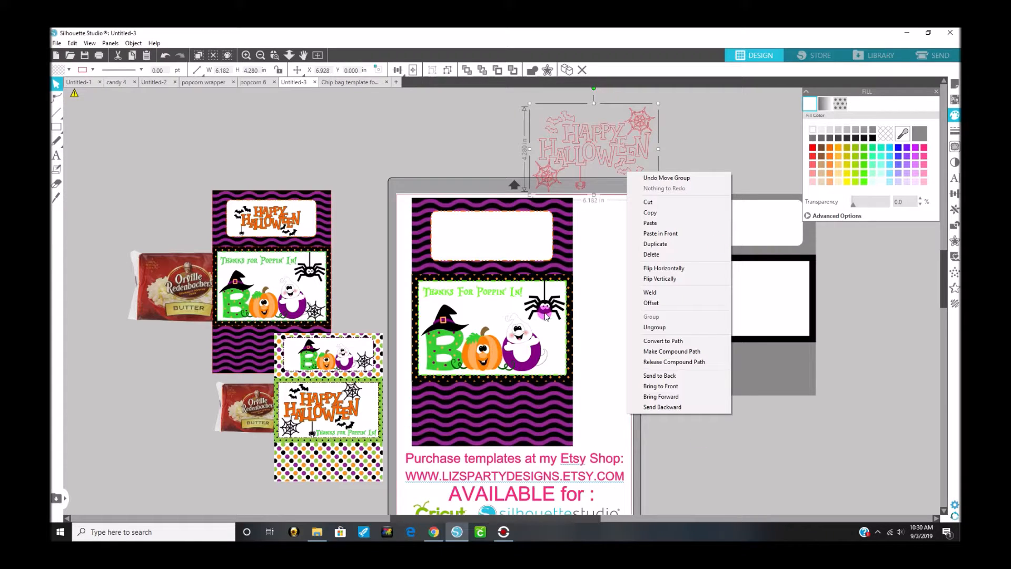
pyautogui.click(654, 327)
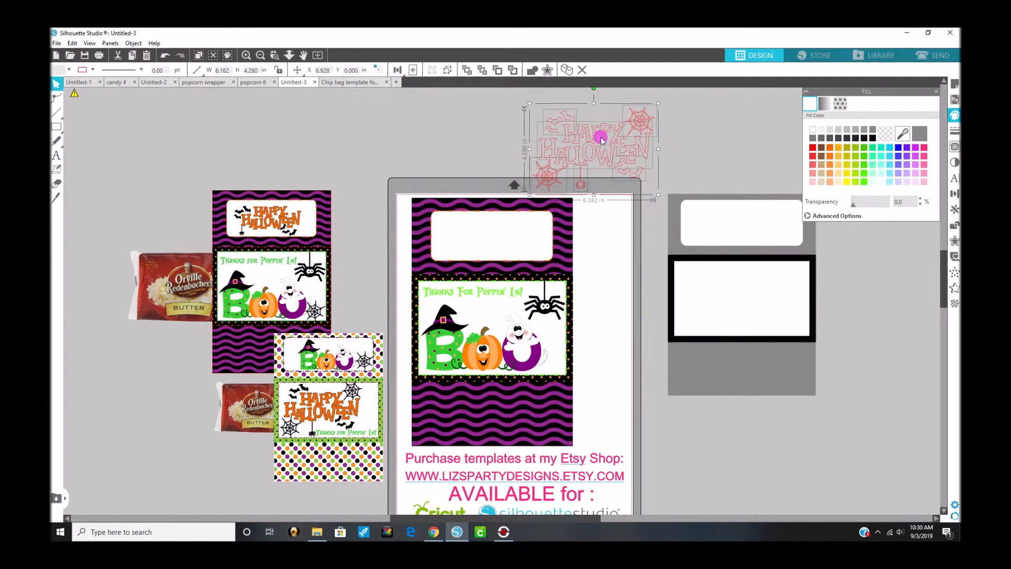
pyautogui.click(665, 120)
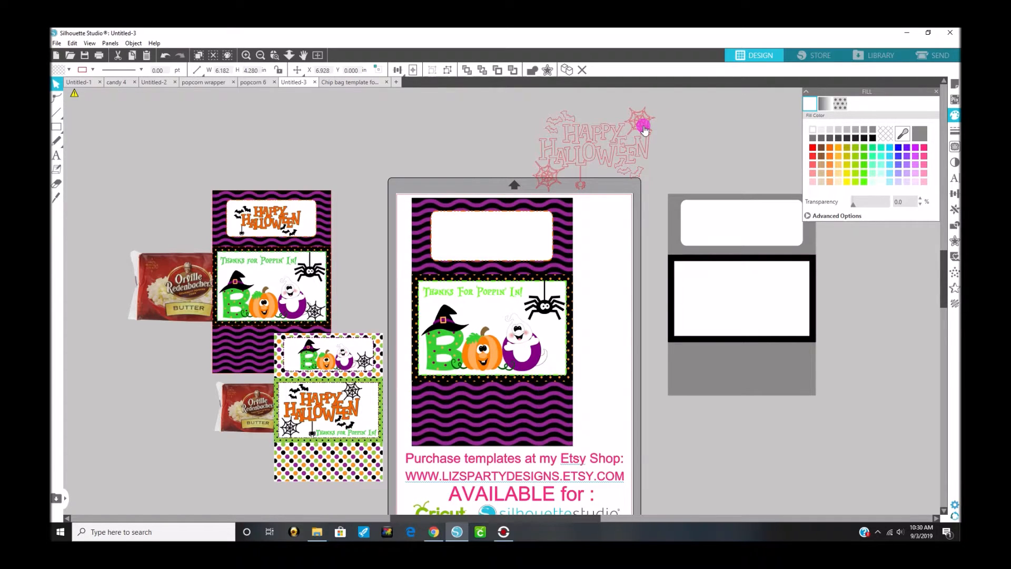
# Step: Give the upper spider web a black fill and black line color, and place it in the center label's lower right corner beside the U
pyautogui.click(643, 128)
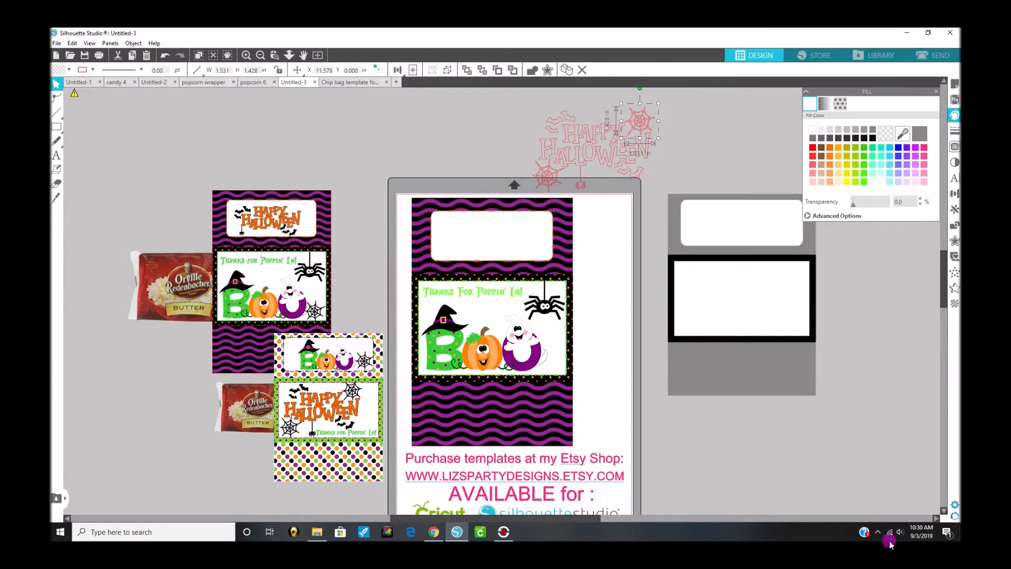
pyautogui.rightClick(874, 138)
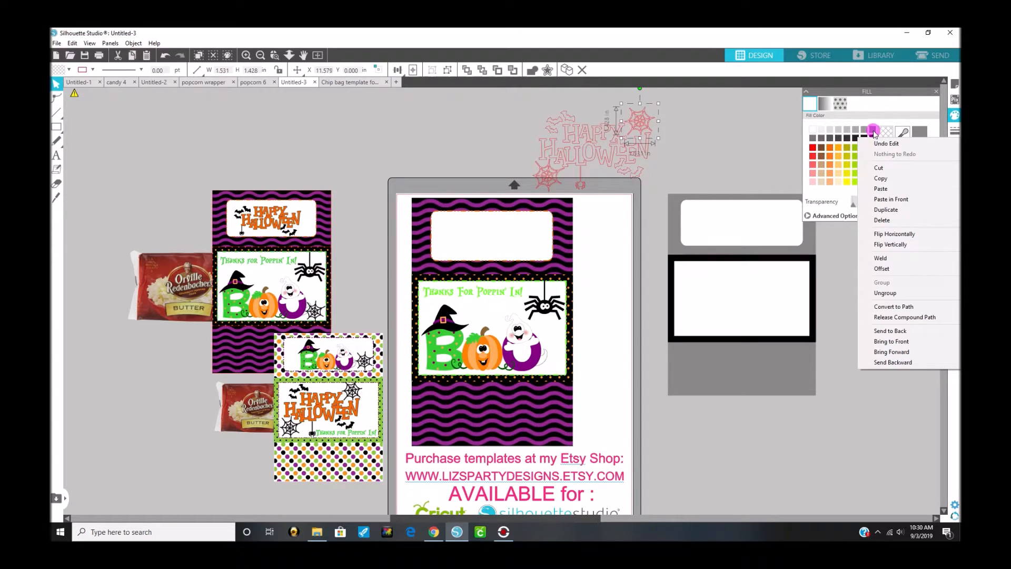
pyautogui.click(877, 110)
pyautogui.click(874, 139)
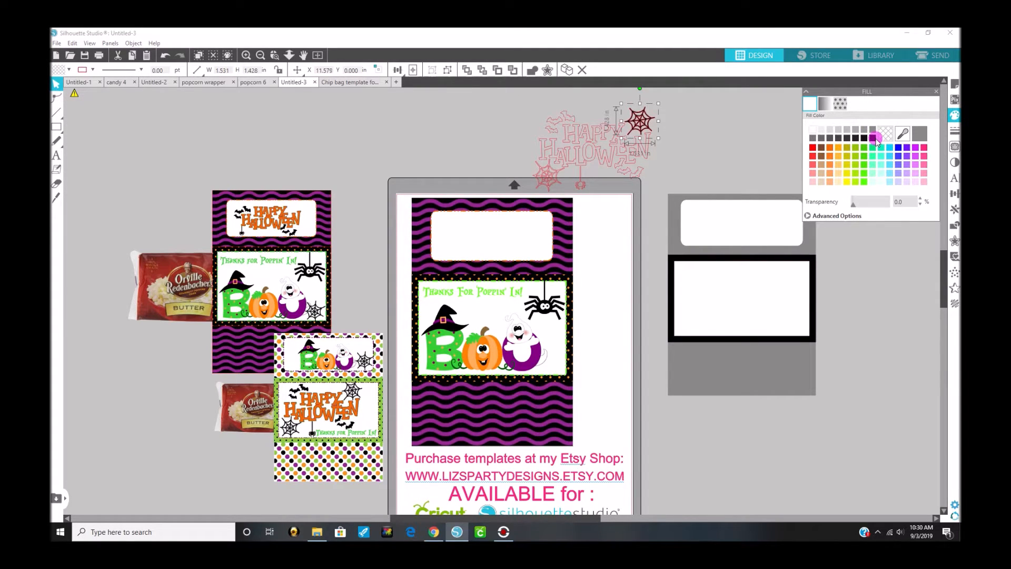
pyautogui.click(954, 132)
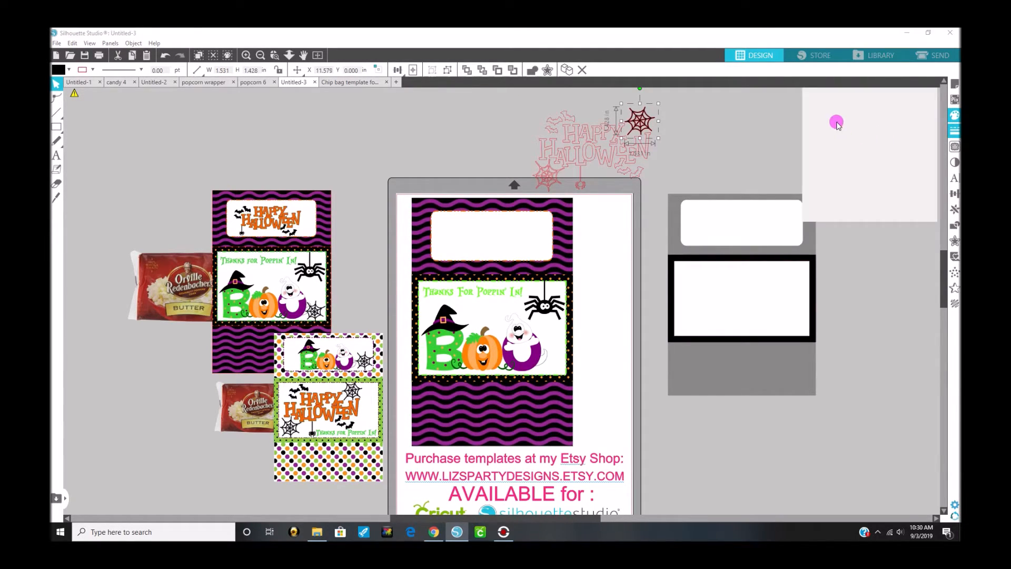
pyautogui.click(824, 104)
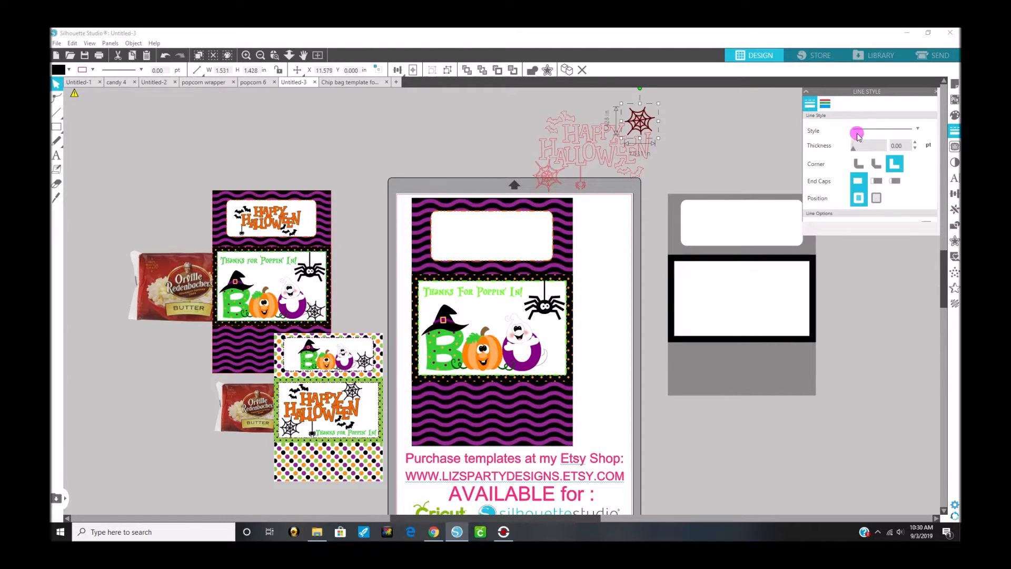
pyautogui.click(873, 138)
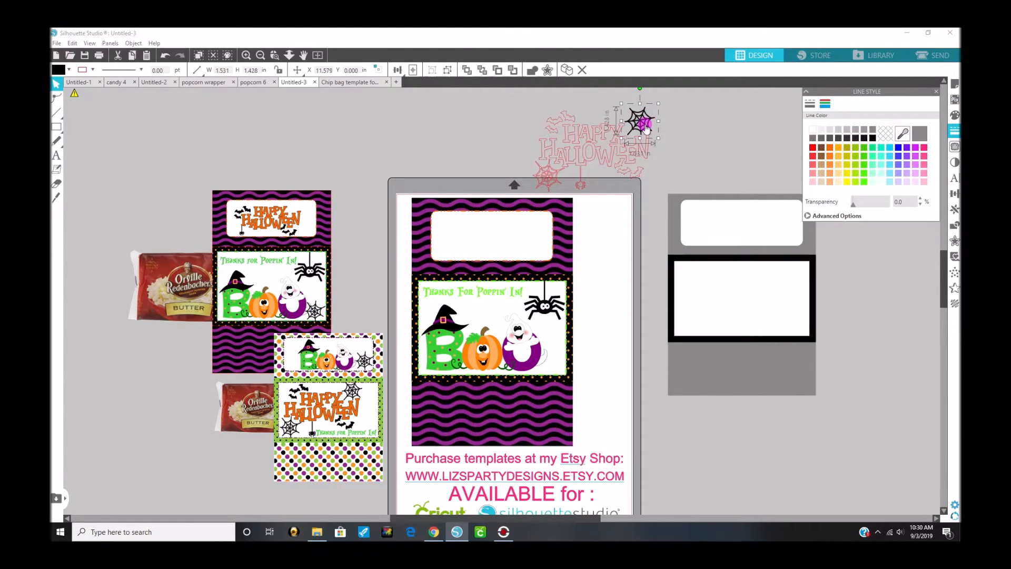
pyautogui.moveTo(575, 354)
pyautogui.mouseDown()
pyautogui.moveTo(545, 358)
pyautogui.moveTo(565, 360)
pyautogui.mouseUp()
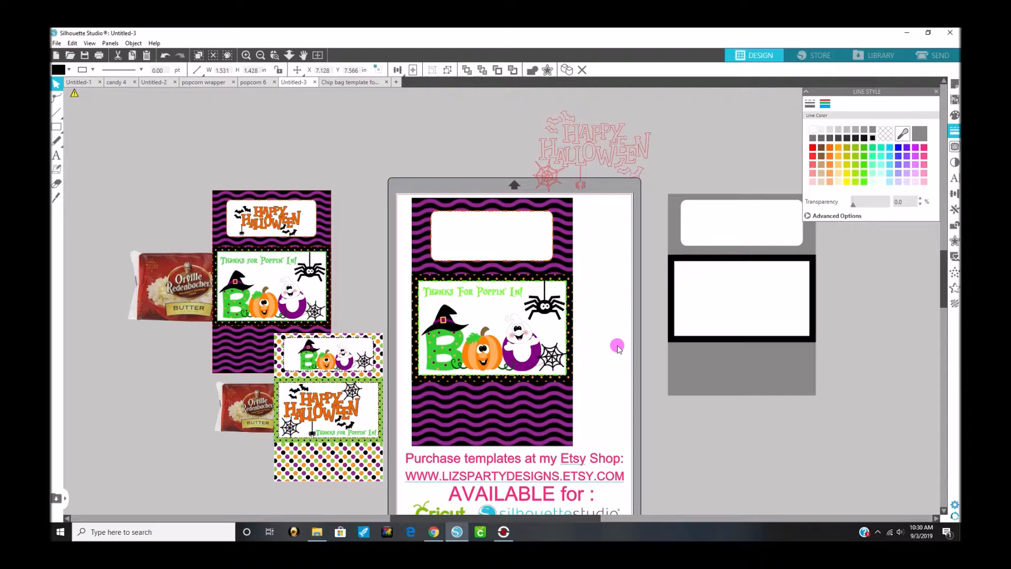
pyautogui.click(618, 347)
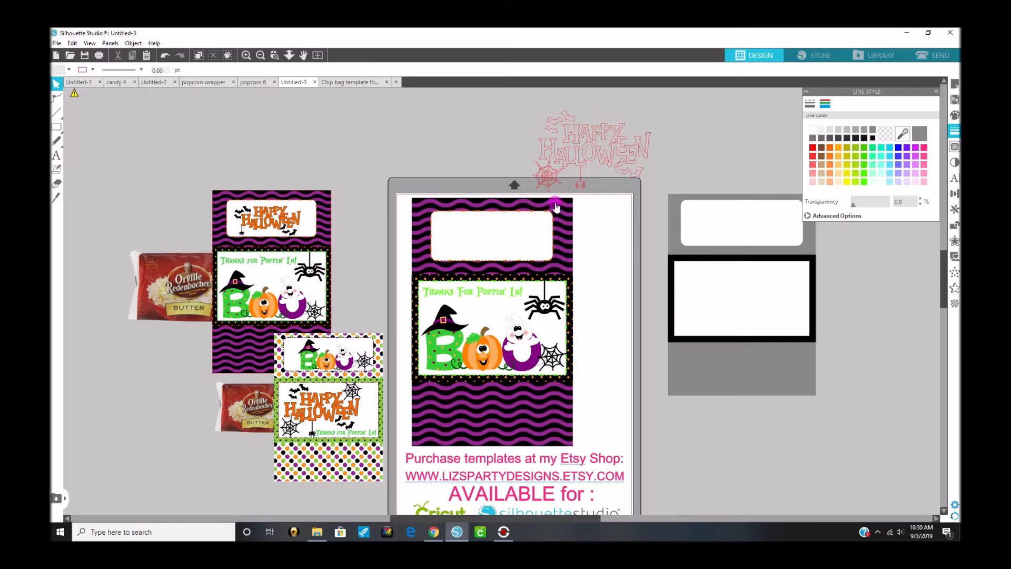
# Step: Set the remaining spider web and the small hanging spider aside, away from the Happy Halloween lettering
pyautogui.moveTo(550, 174); pyautogui.dragTo(451, 142)
pyautogui.moveTo(581, 185); pyautogui.dragTo(485, 173)
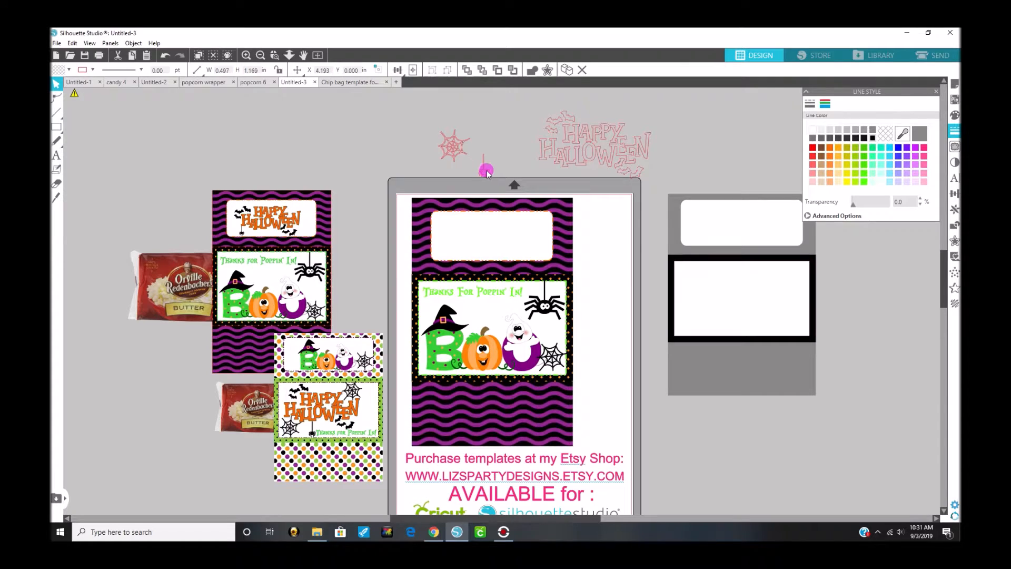
# Step: Give both bat groups around the Happy Halloween lettering a black line color and a black fill
pyautogui.click(554, 135)
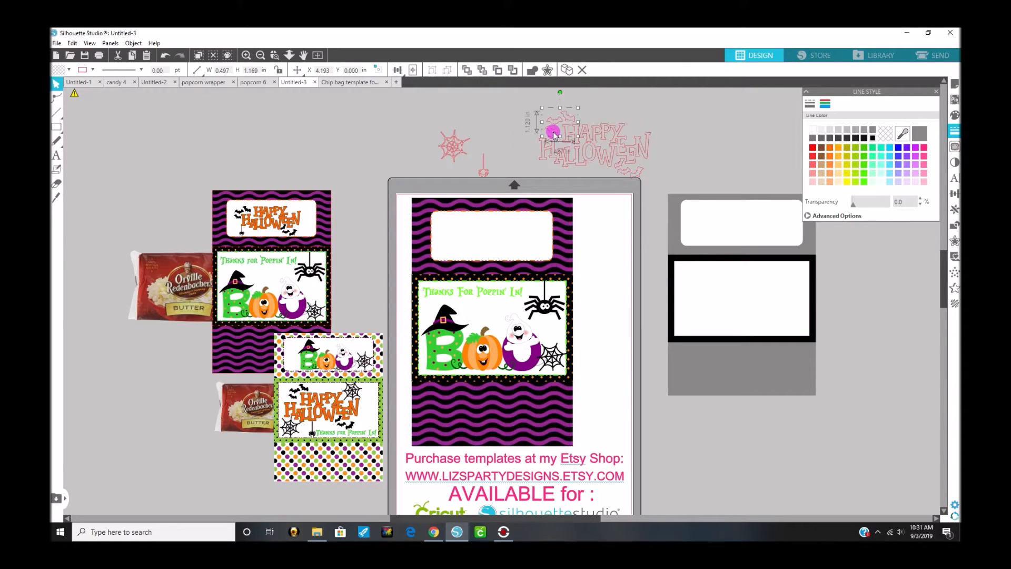
pyautogui.click(871, 138)
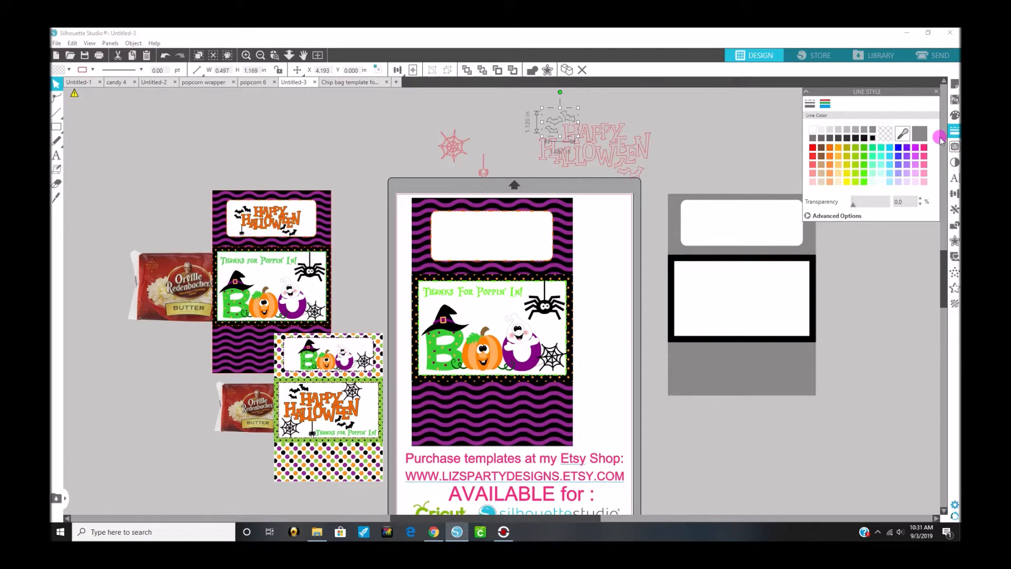
pyautogui.click(641, 175)
pyautogui.click(863, 138)
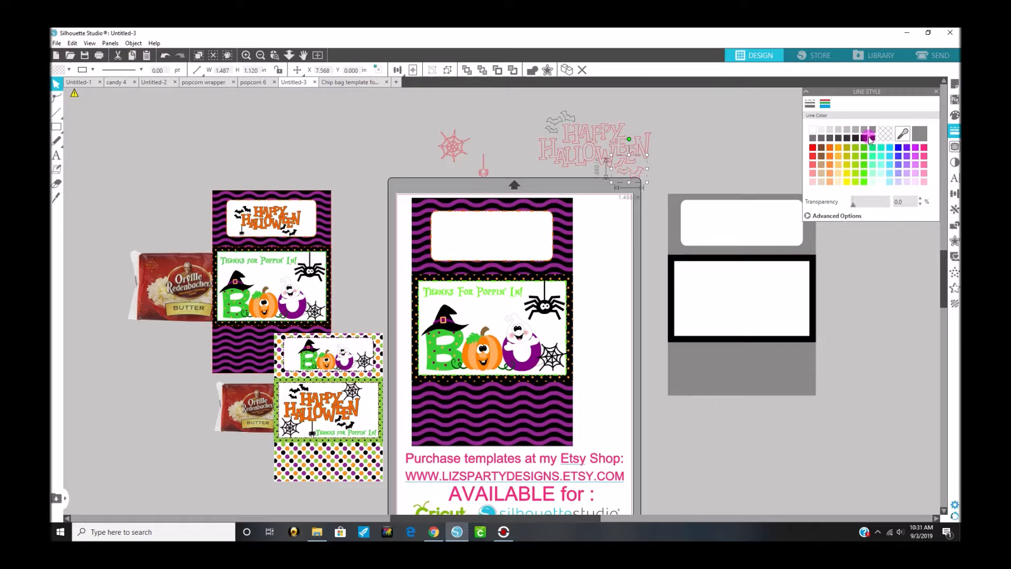
pyautogui.click(580, 142)
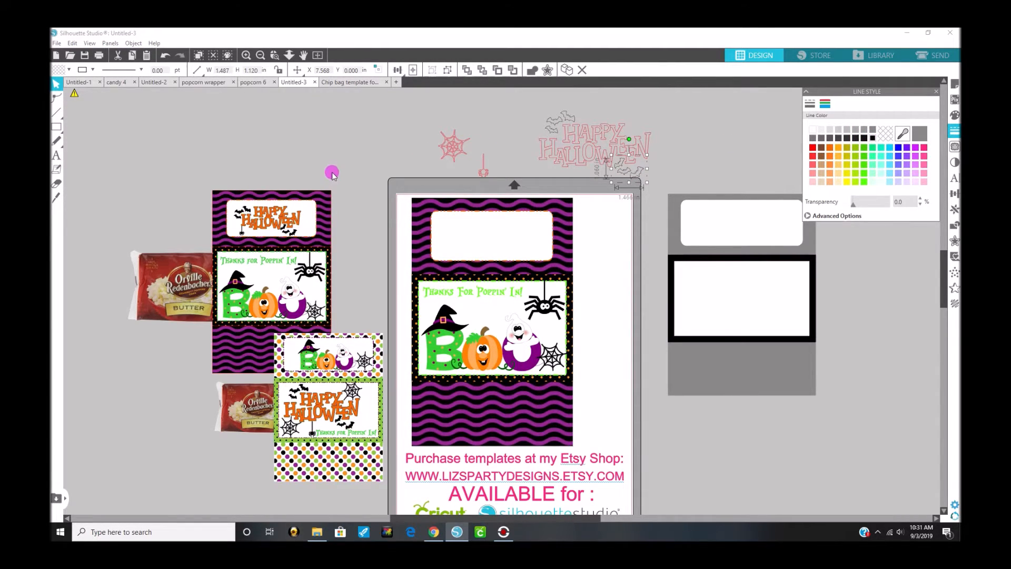
pyautogui.keyDown('shift'); pyautogui.click(556, 128); pyautogui.keyUp('shift')
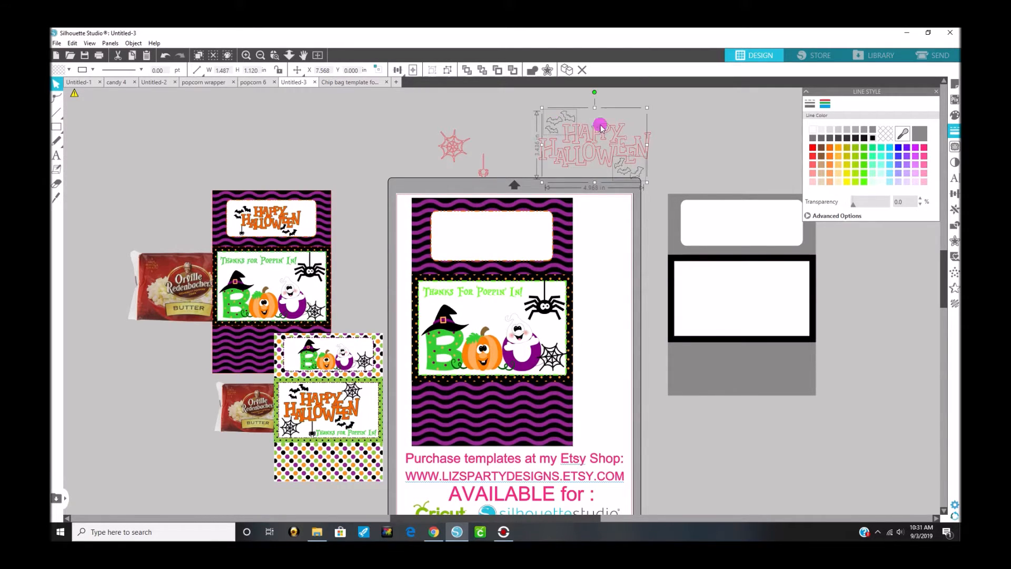
pyautogui.click(955, 116)
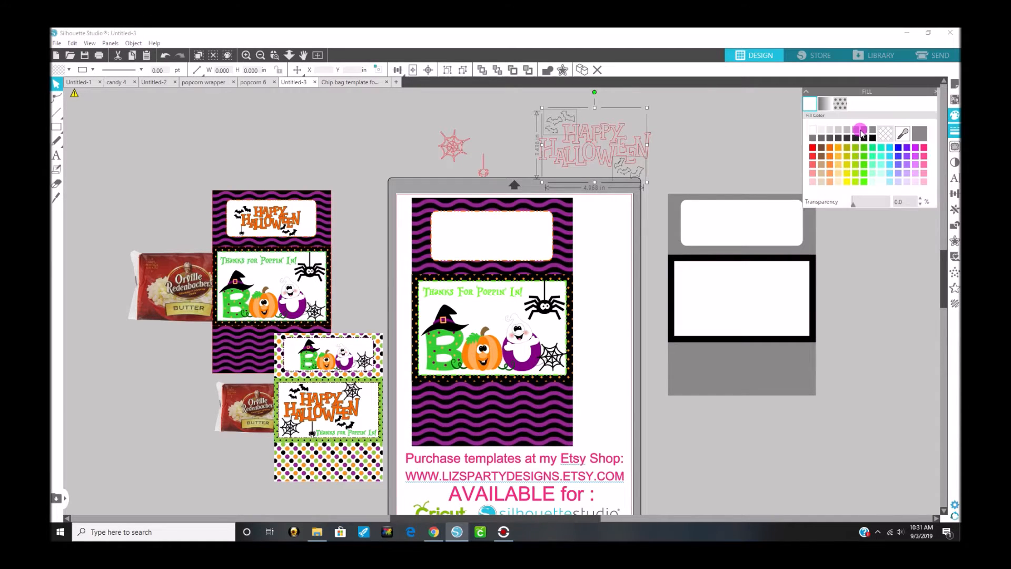
pyautogui.click(871, 138)
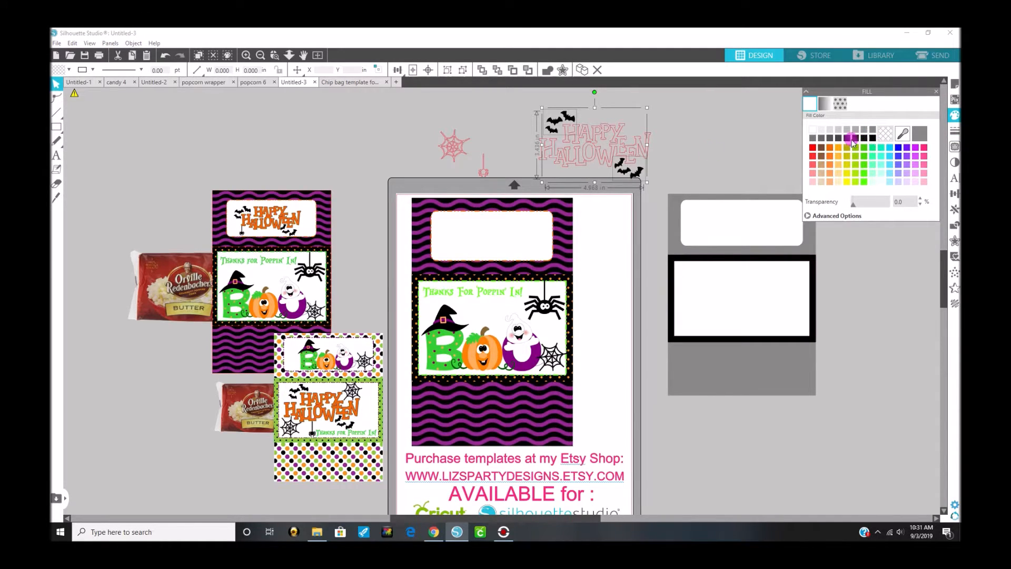
# Step: Fill the Happy Halloween lettering with orange and open its line color options
pyautogui.click(624, 148)
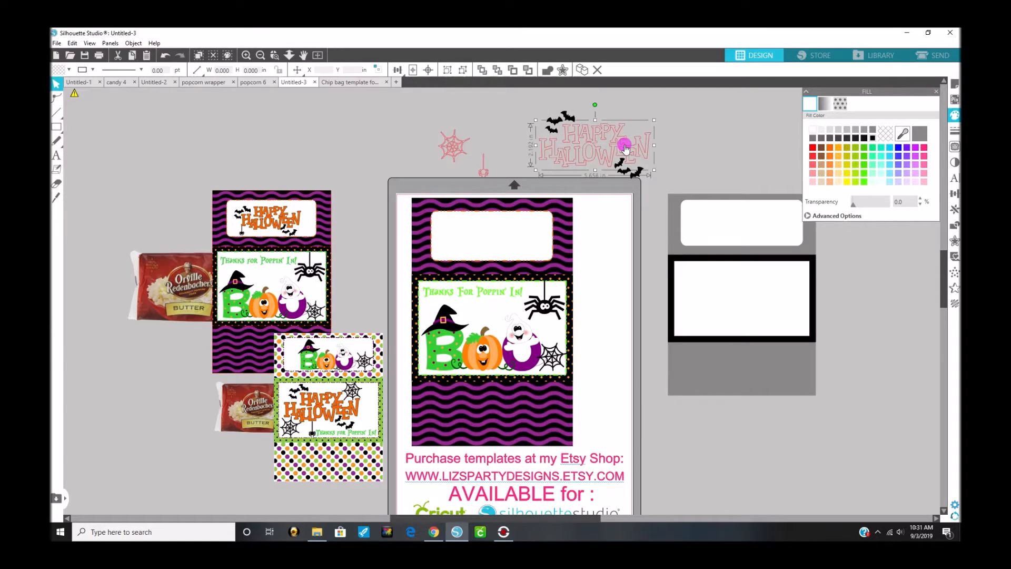
pyautogui.click(829, 155)
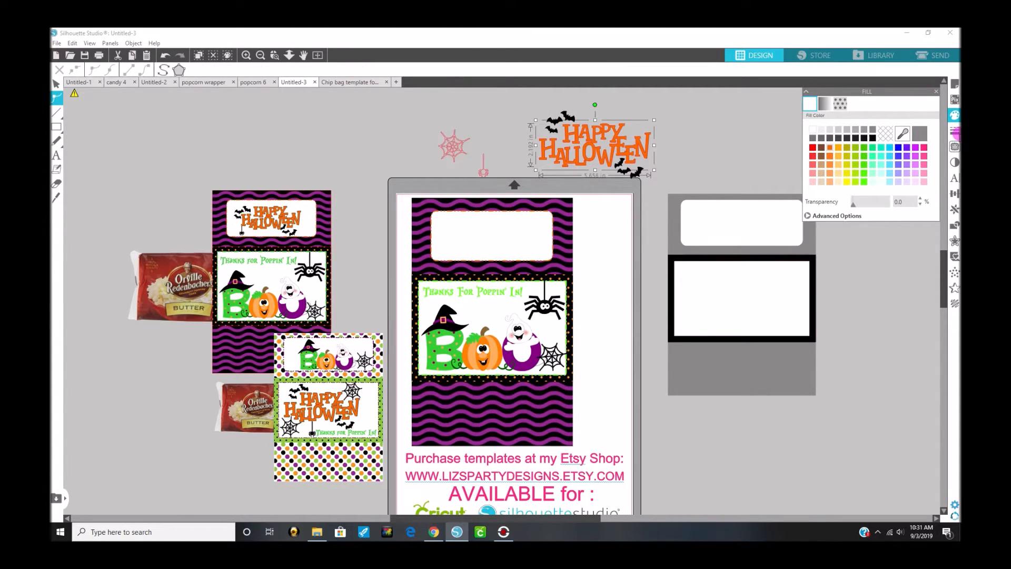
pyautogui.click(955, 132)
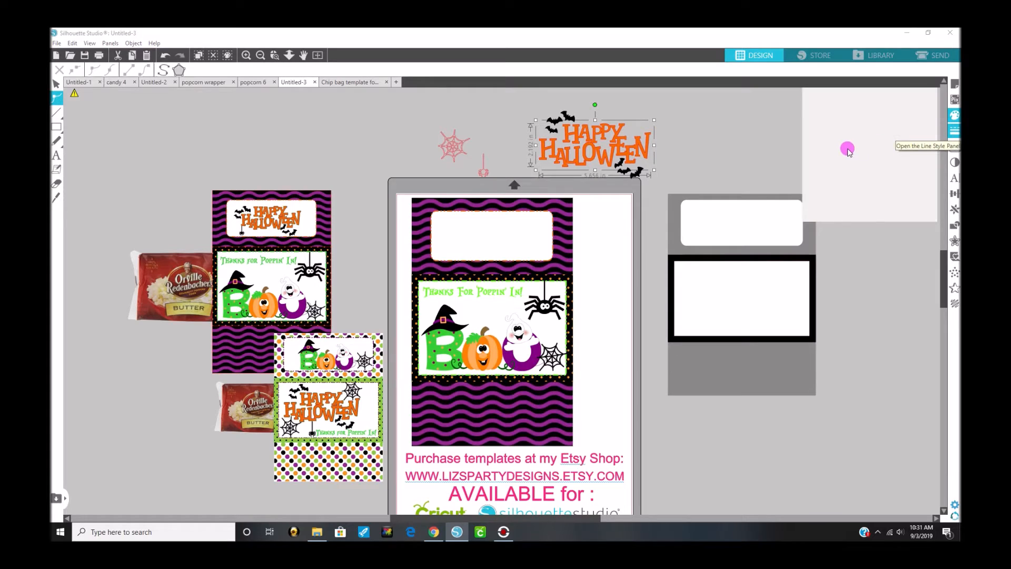
pyautogui.click(826, 107)
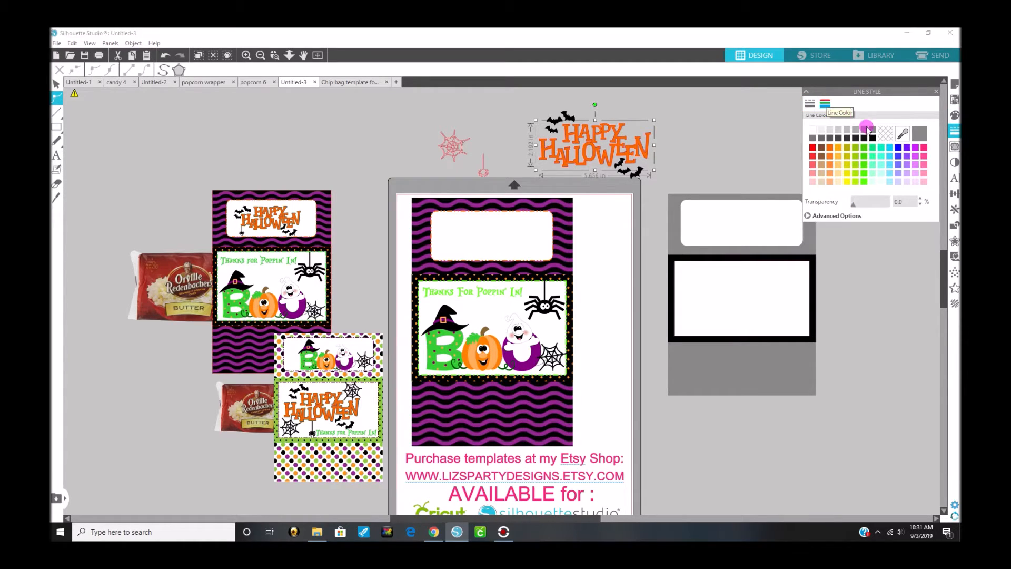
# Step: Select the lettering together with both bat groups, shift them slightly upward and group them into one object
pyautogui.click(643, 176)
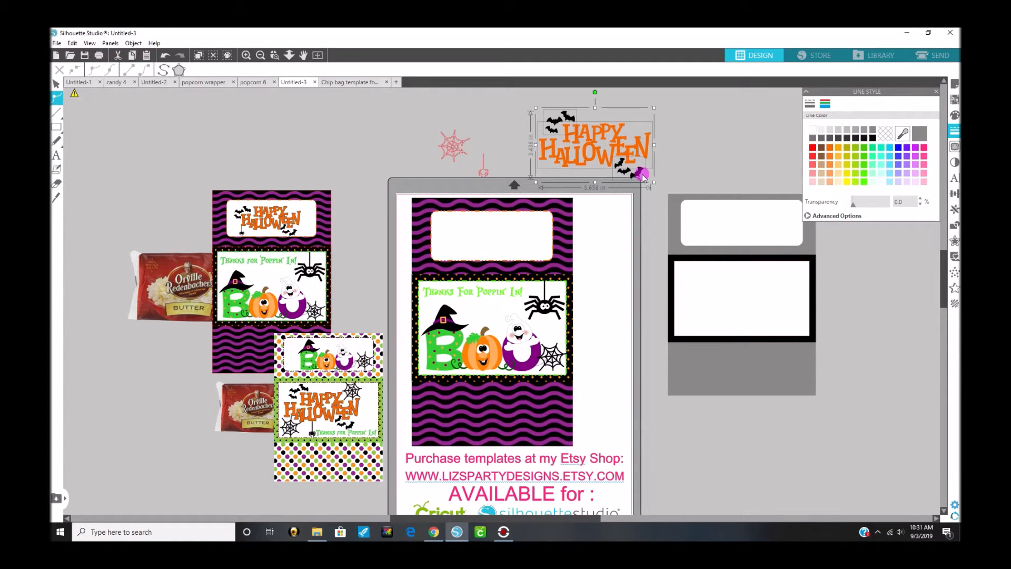
pyautogui.moveTo(639, 175); pyautogui.dragTo(628, 146)
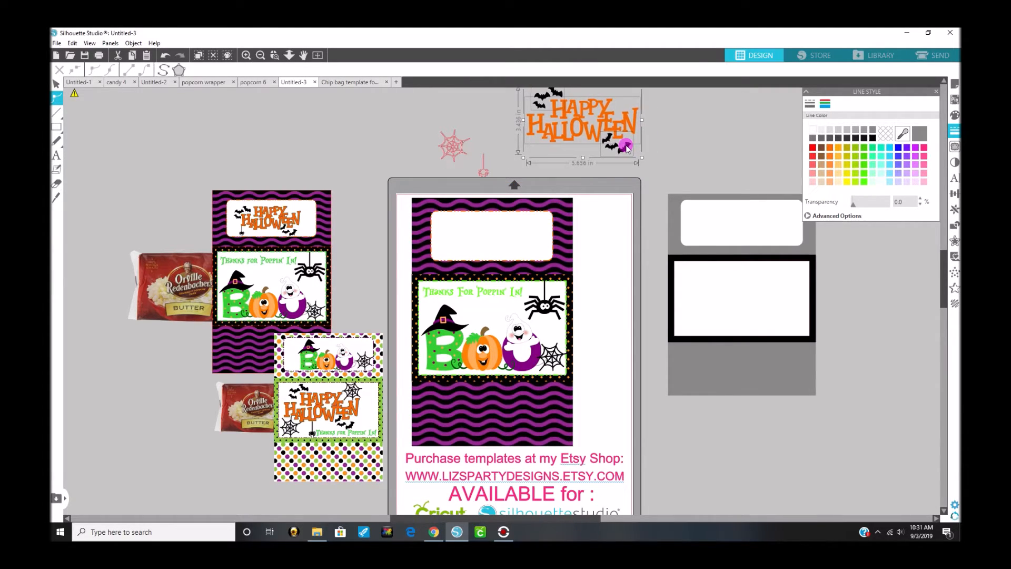
pyautogui.rightClick(648, 166)
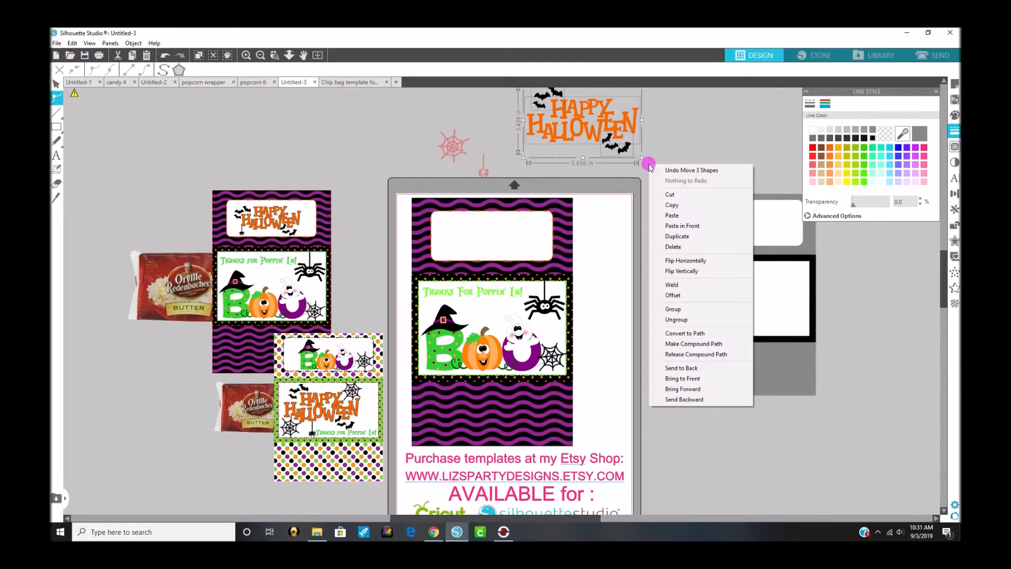
pyautogui.click(674, 309)
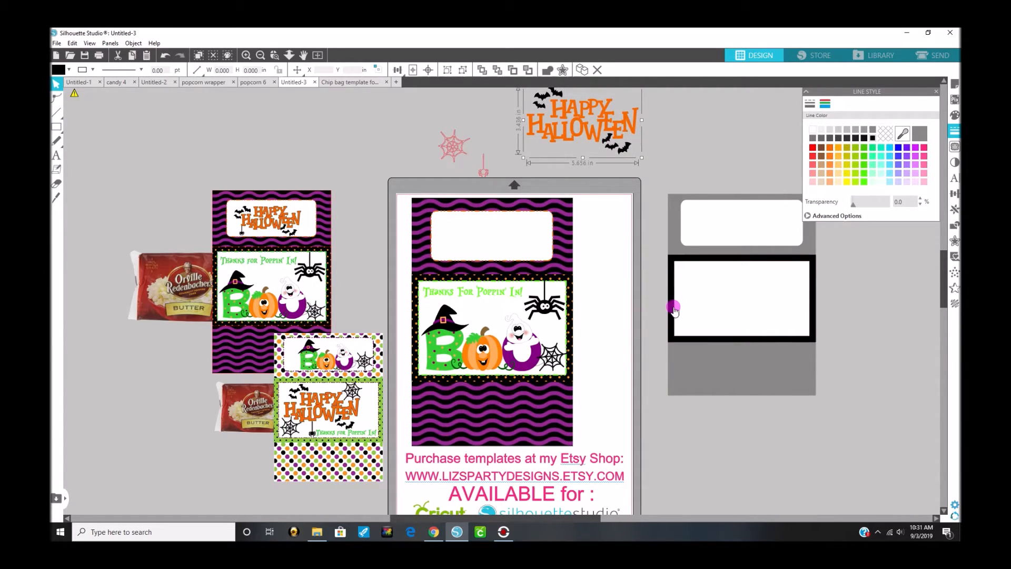
# Step: Shrink the grouped Happy Halloween artwork to about 3.68 by 2.24 in and center it in the wrapper's top white label
pyautogui.moveTo(643, 157); pyautogui.dragTo(512, 241)
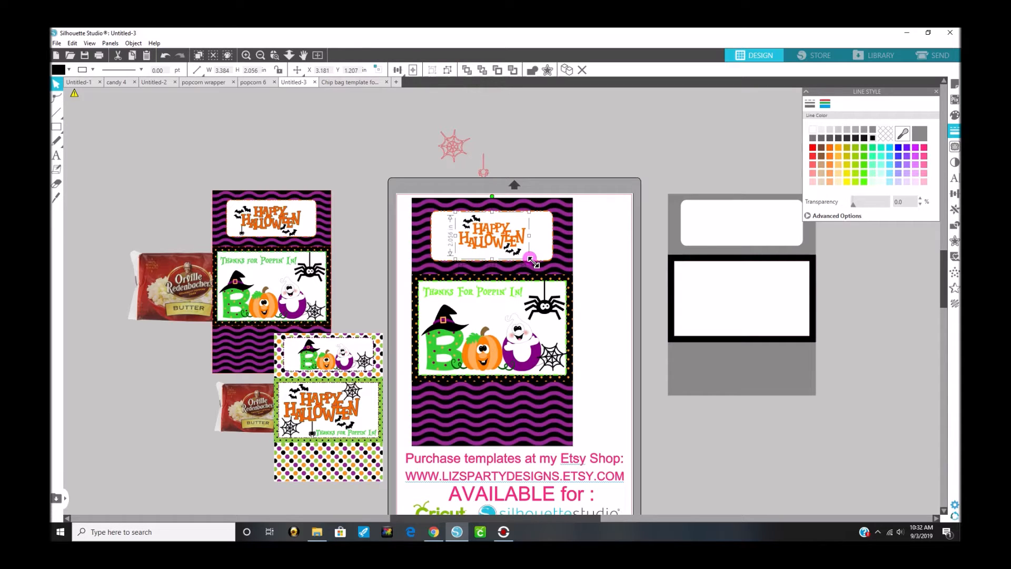
pyautogui.moveTo(530, 259); pyautogui.dragTo(536, 263)
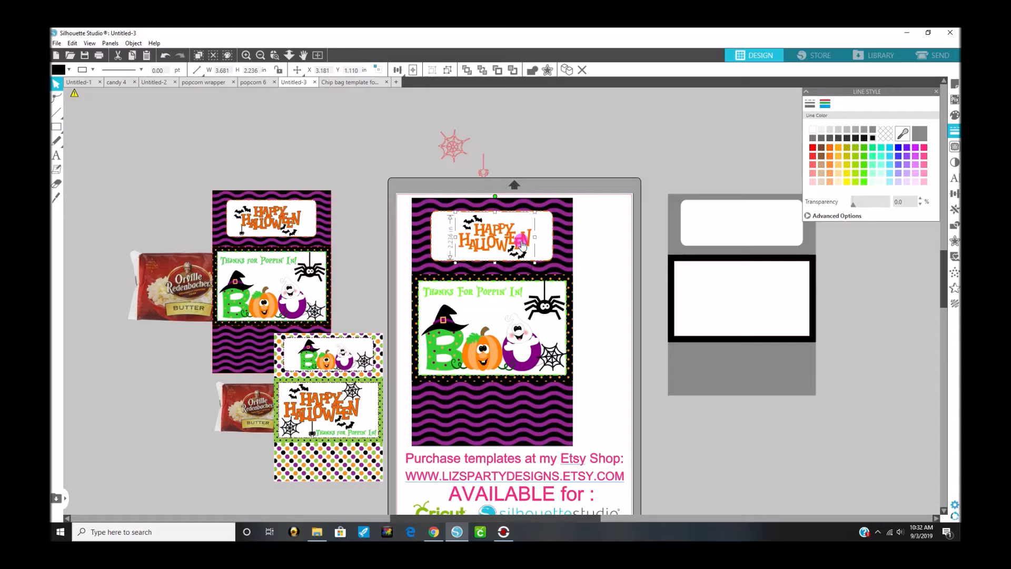
pyautogui.press('Left')
pyautogui.press('Left')
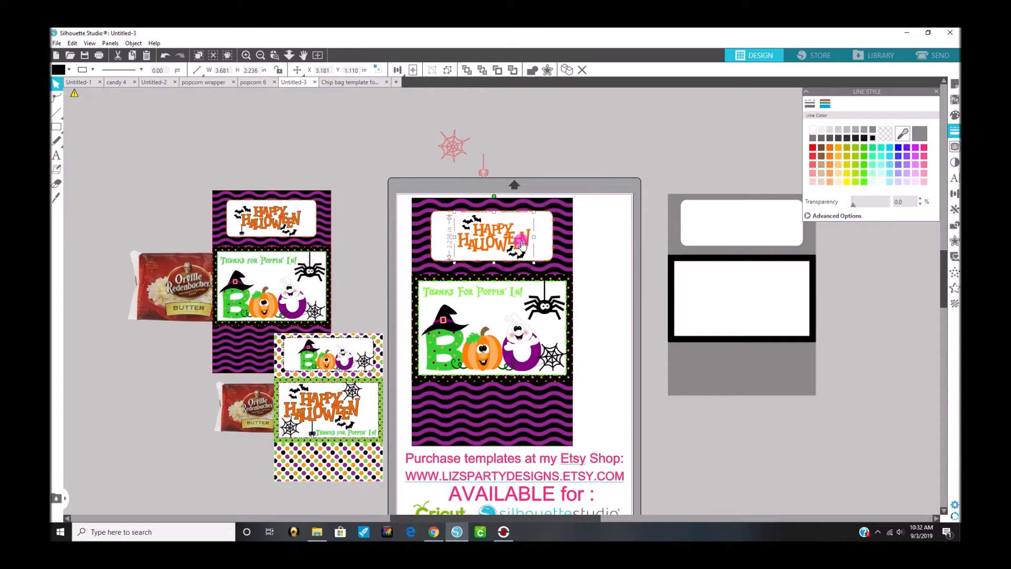
pyautogui.press('Left')
pyautogui.press('Left')
# Step: Give the small hanging spider above the page a black line color and a black fill
pyautogui.click(483, 174)
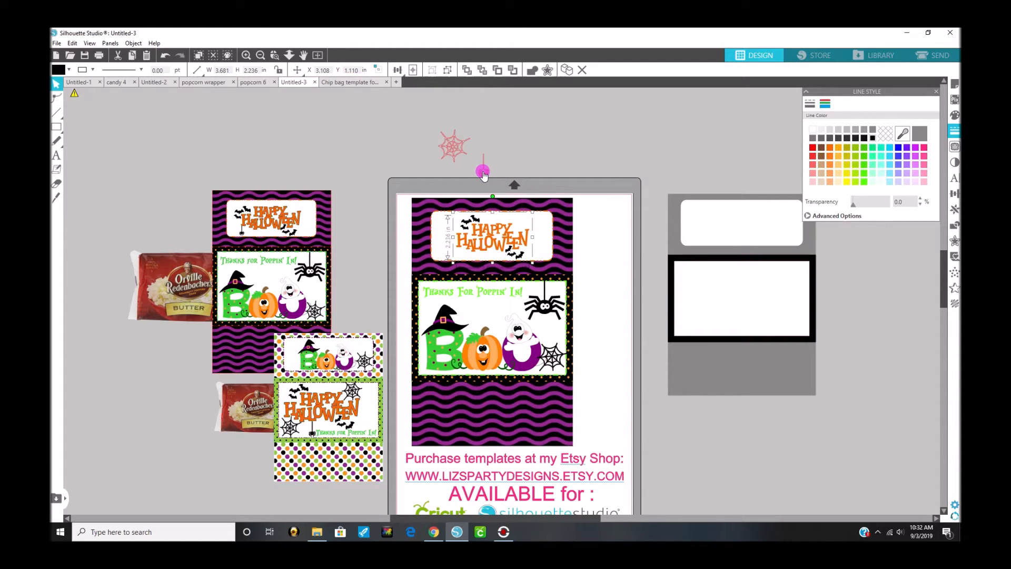
pyautogui.click(873, 138)
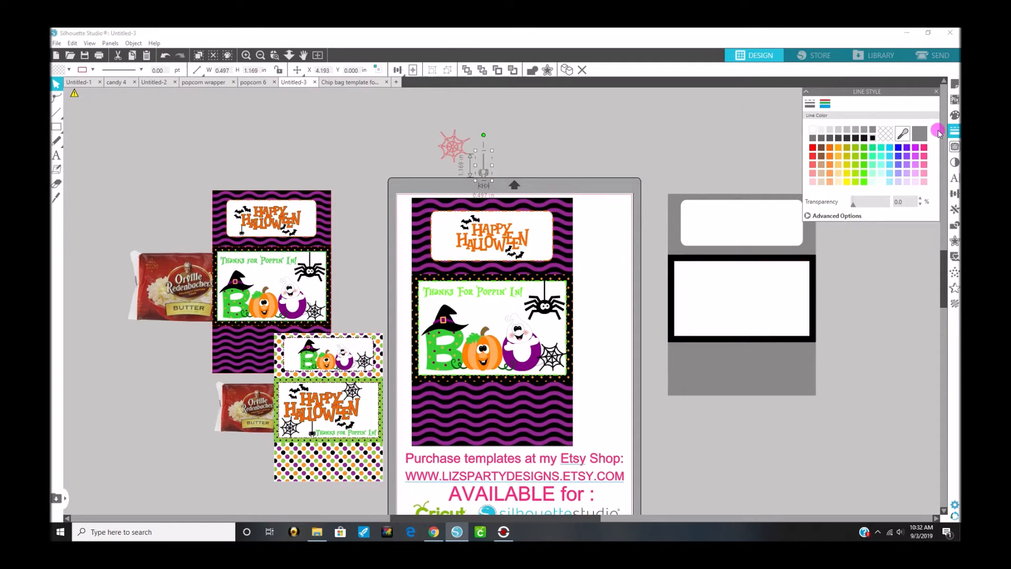
pyautogui.click(954, 115)
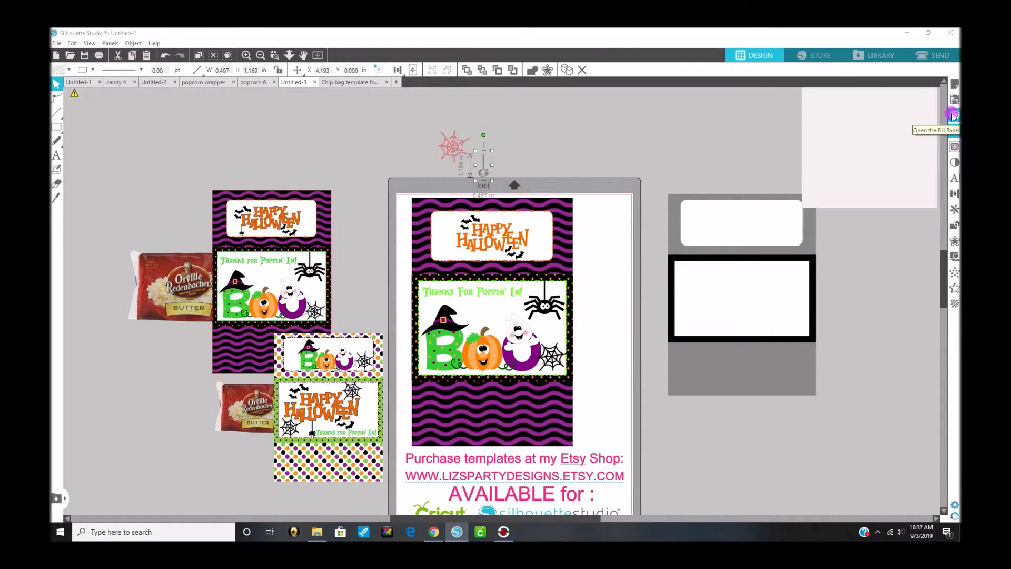
pyautogui.click(491, 156)
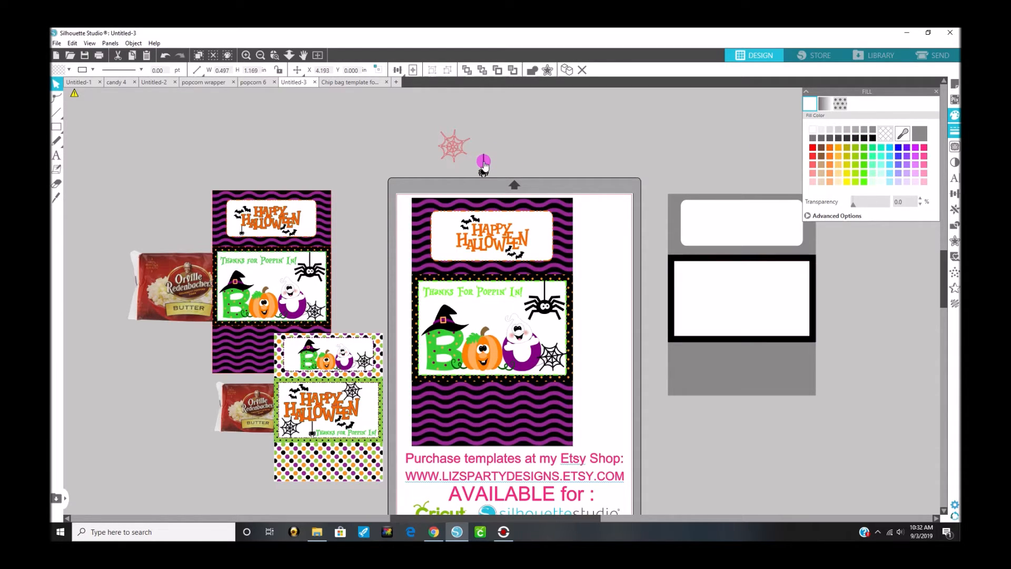
# Step: Shrink the small hanging spider to about 0.34 by 0.79 in and keep it above the page
pyautogui.click(485, 171)
pyautogui.moveTo(486, 172); pyautogui.dragTo(489, 156)
pyautogui.moveTo(496, 146); pyautogui.dragTo(497, 153)
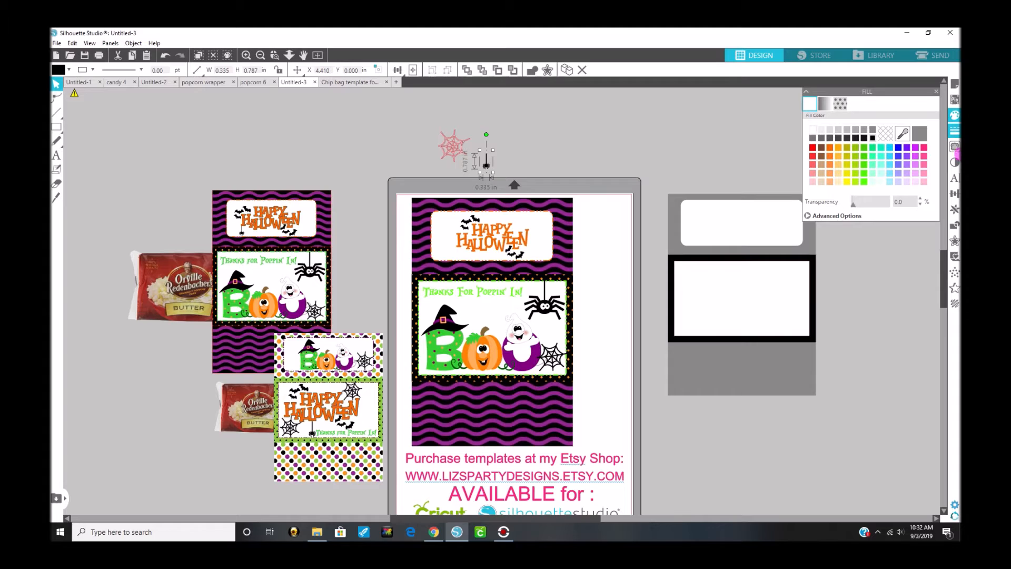
# Step: Try white as the small spider's fill color and as its line color, undoing each change
pyautogui.click(812, 130)
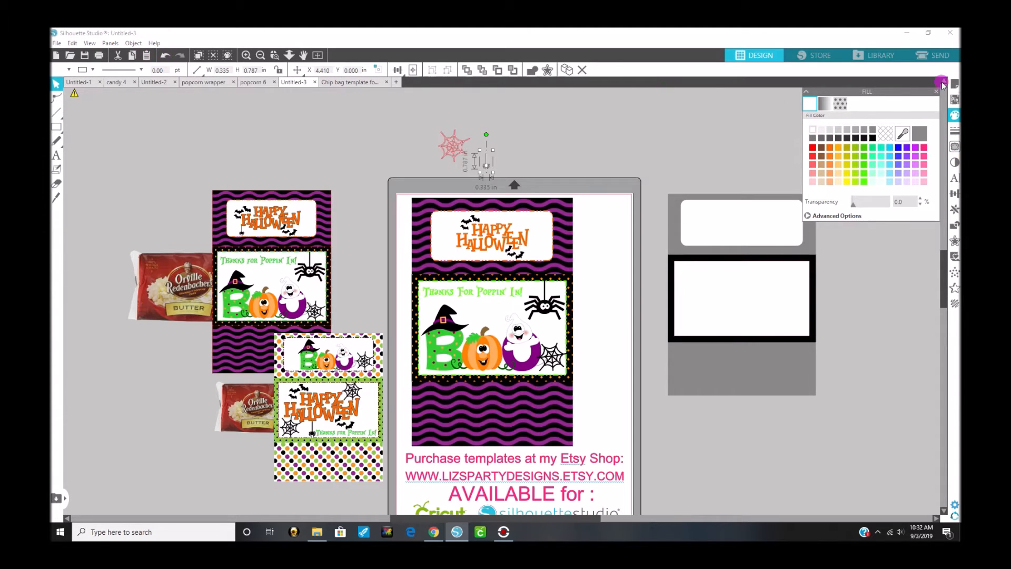
pyautogui.hotkey('ctrl', 'z')
pyautogui.click(956, 136)
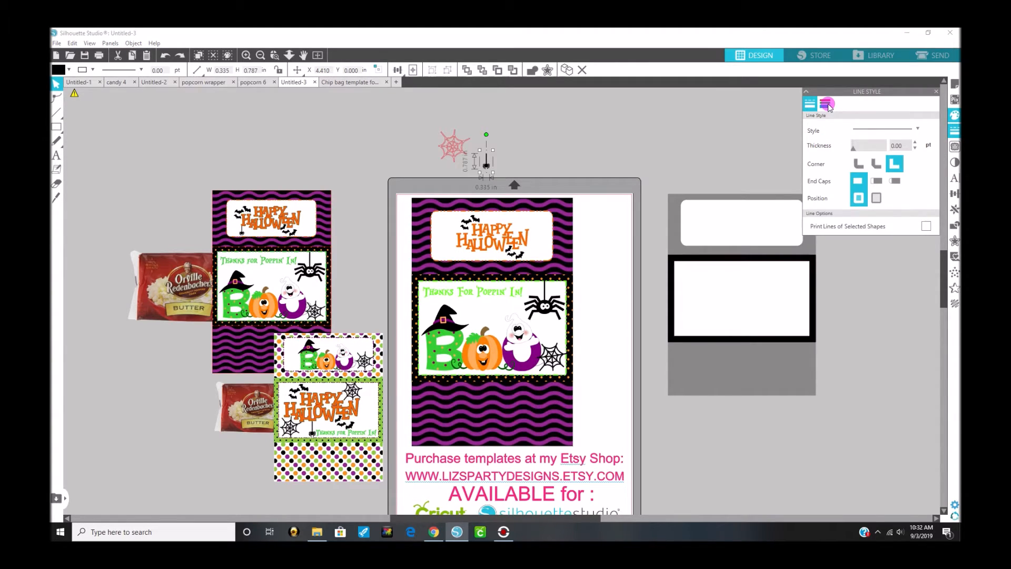
pyautogui.click(826, 105)
pyautogui.click(813, 131)
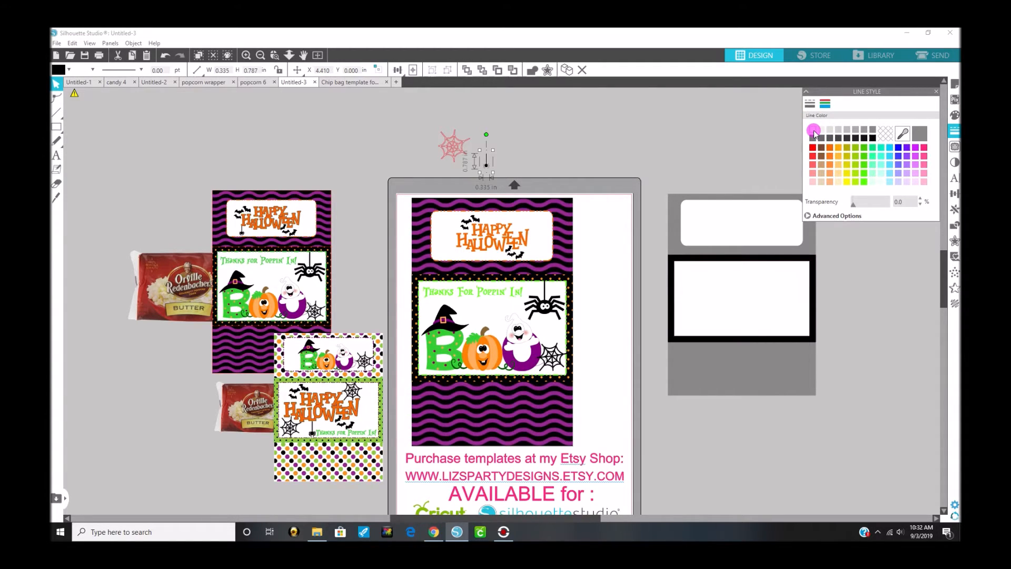
pyautogui.click(166, 56)
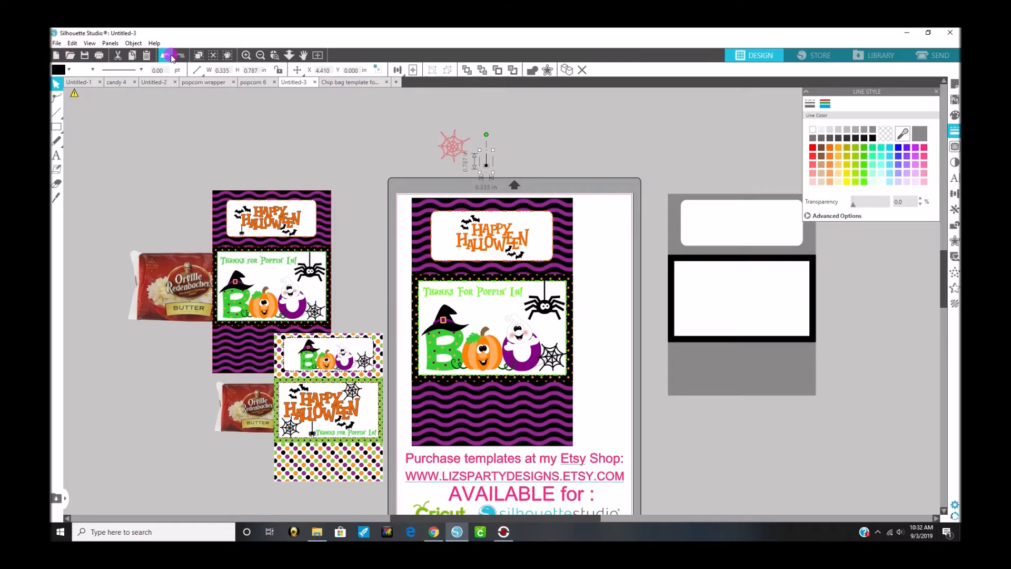
# Step: Place the small black spider in the wrapper's top white label so it hangs beneath the H of Halloween
pyautogui.moveTo(483, 166); pyautogui.dragTo(456, 259)
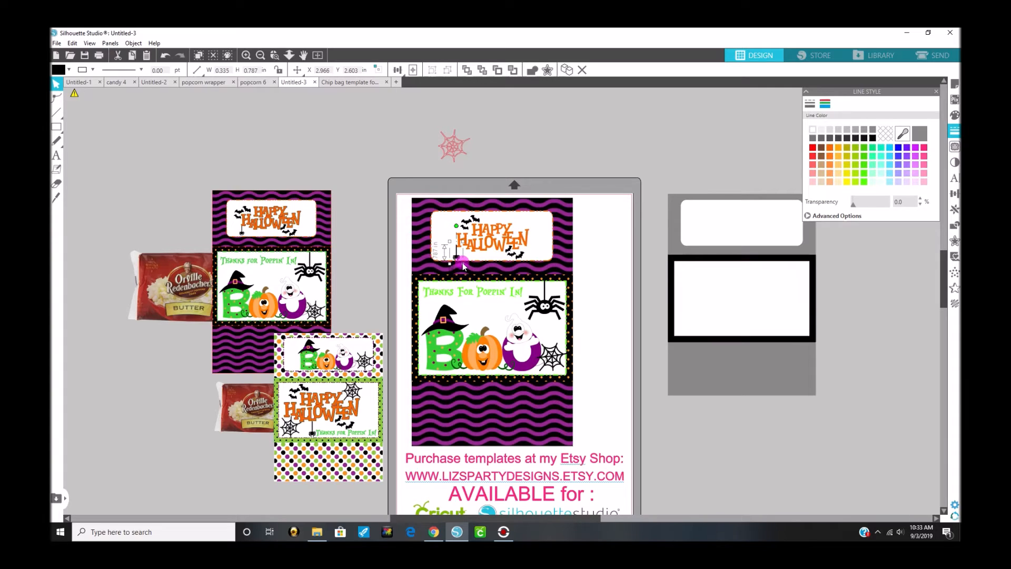
pyautogui.moveTo(462, 264); pyautogui.dragTo(458, 255)
pyautogui.click(395, 202)
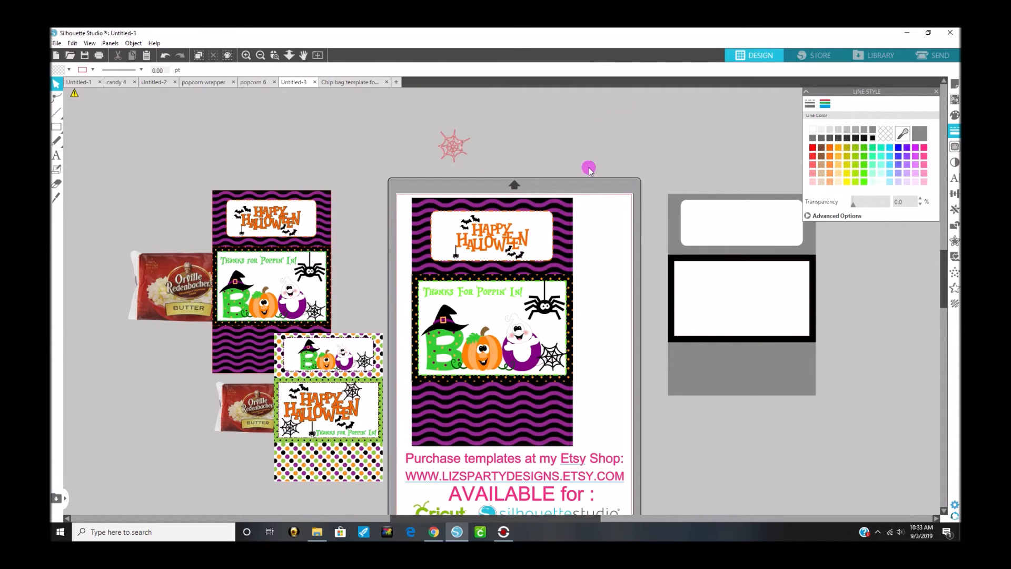
pyautogui.moveTo(651, 199); pyautogui.dragTo(895, 422)
pyautogui.click(651, 200)
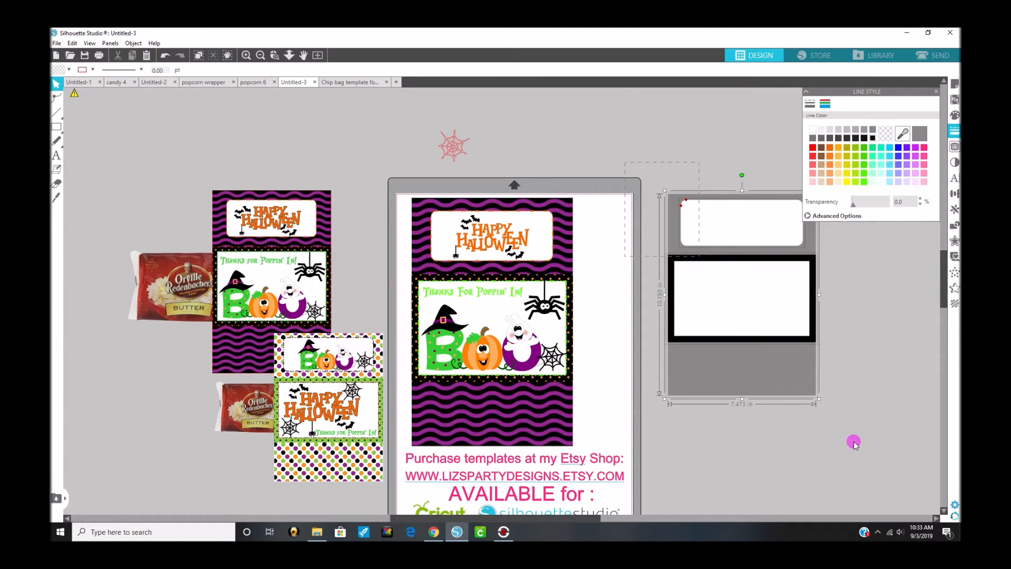
pyautogui.click(736, 350)
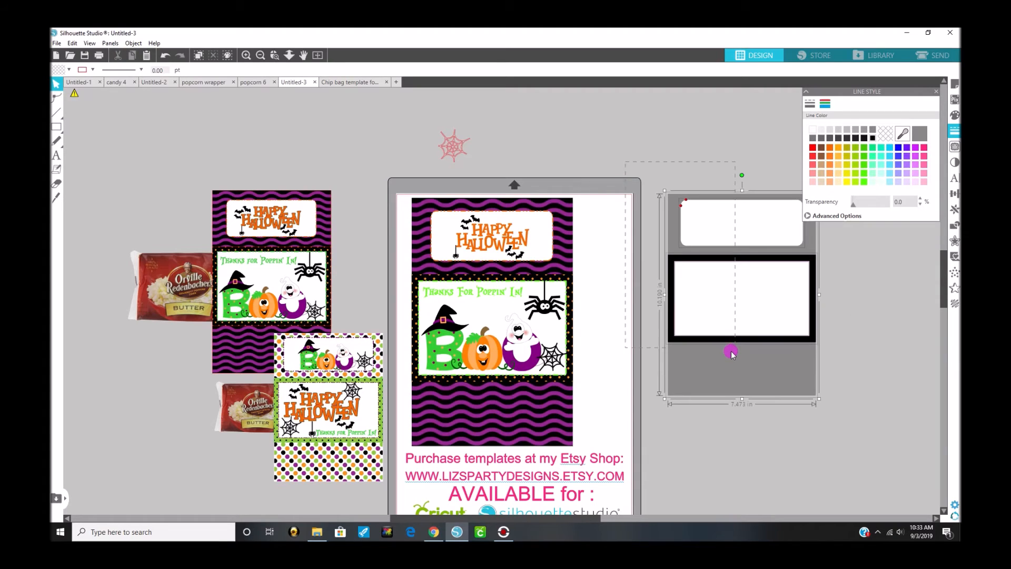
pyautogui.click(749, 323)
pyautogui.moveTo(740, 332); pyautogui.dragTo(693, 332)
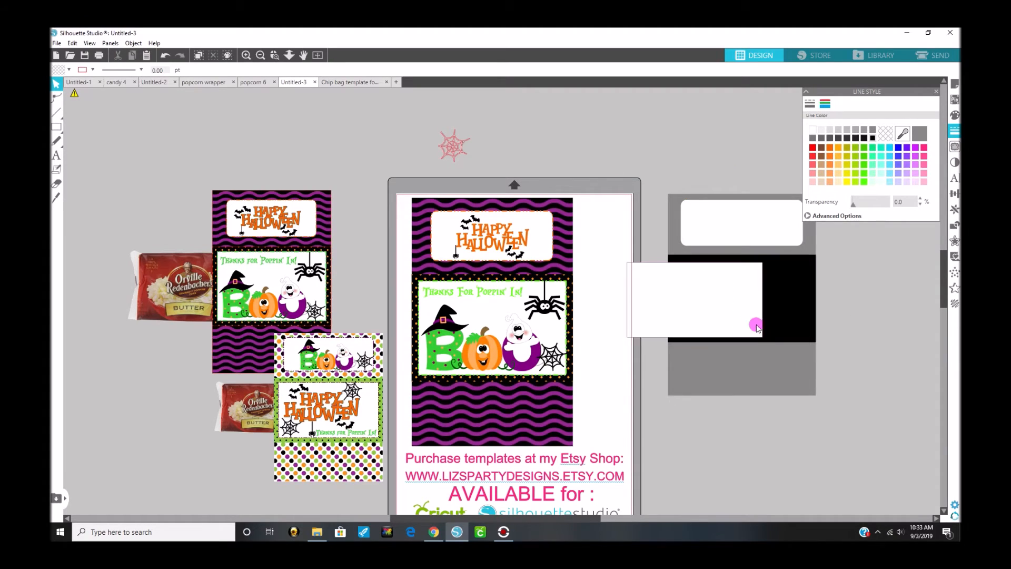
pyautogui.click(167, 55)
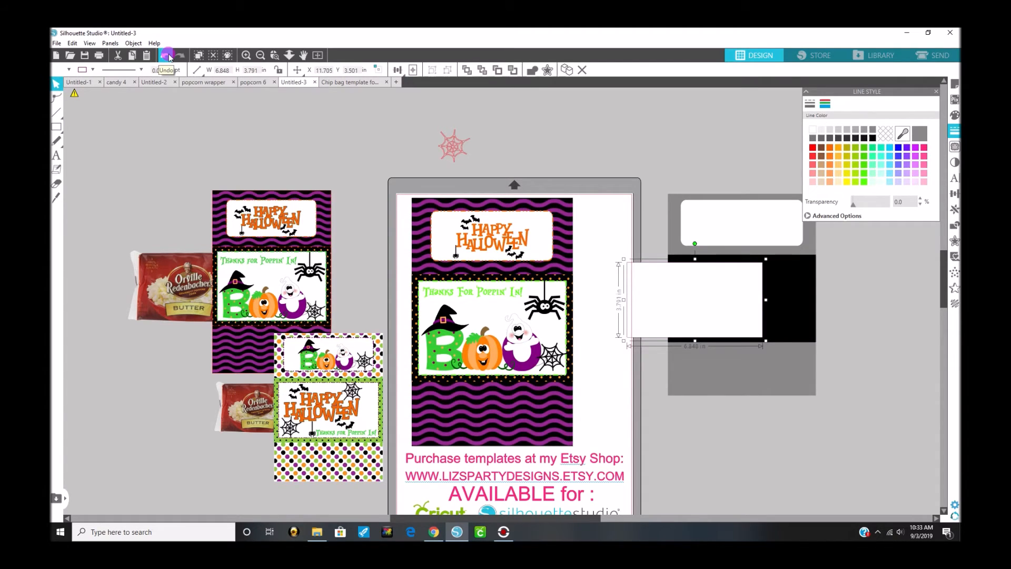
pyautogui.click(167, 55)
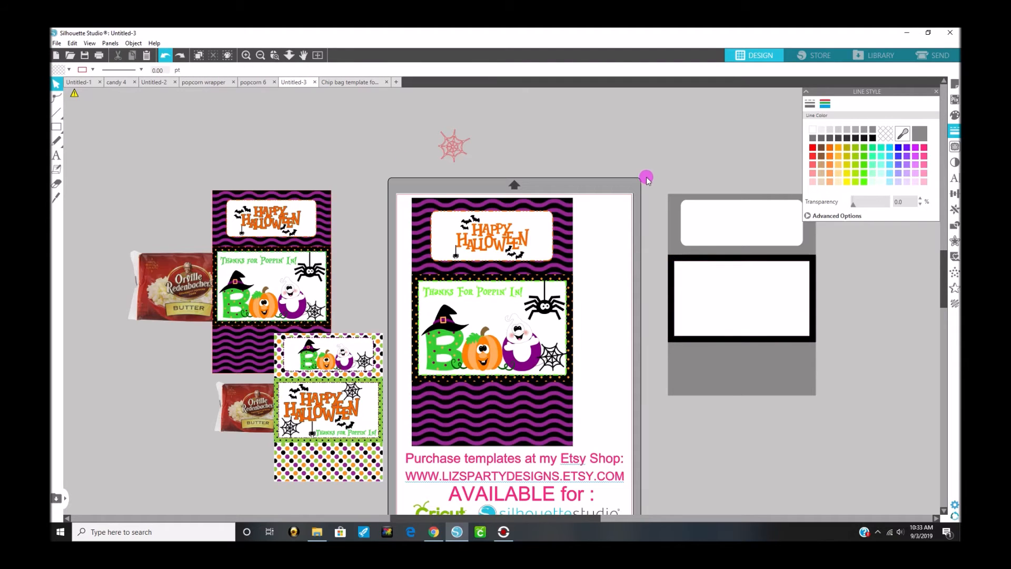
# Step: Group all pieces of the blank gray wrapper template and move the group beside the Halloween wrapper, overlapping the page edge at about X 9.924, Y 1.649
pyautogui.click(839, 465)
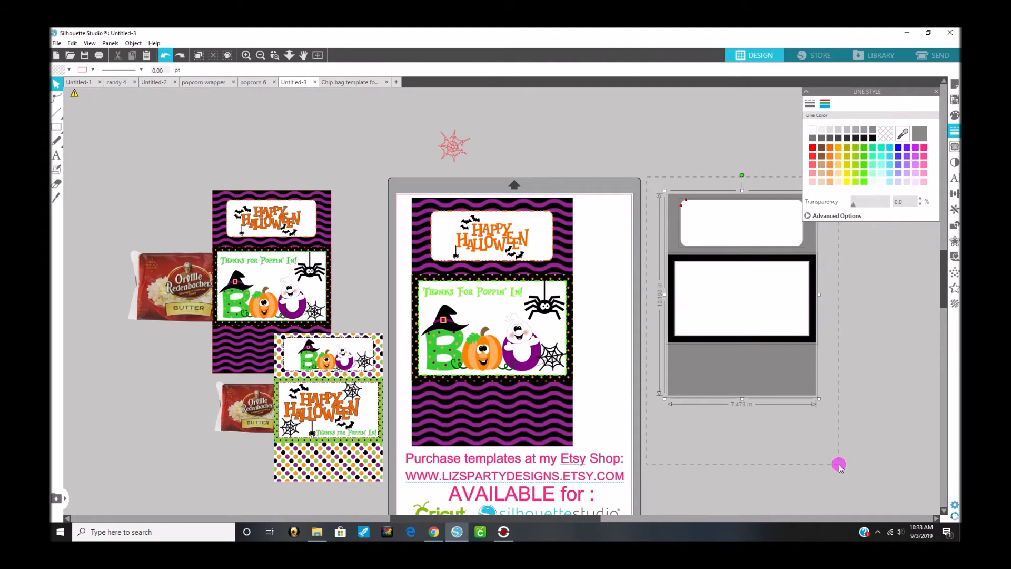
pyautogui.rightClick(797, 373)
pyautogui.click(839, 282)
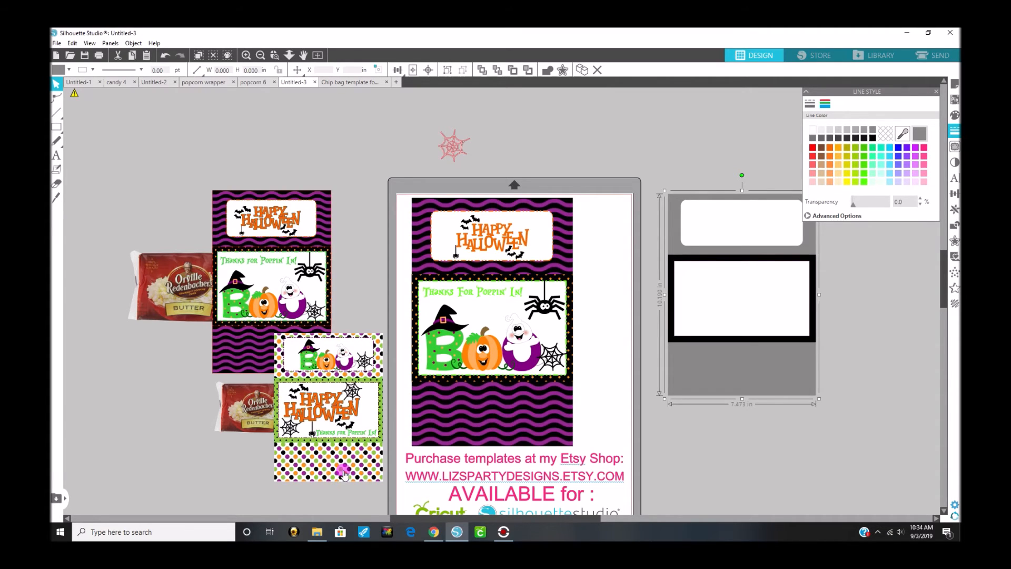
pyautogui.hotkey('ctrl', 'g')
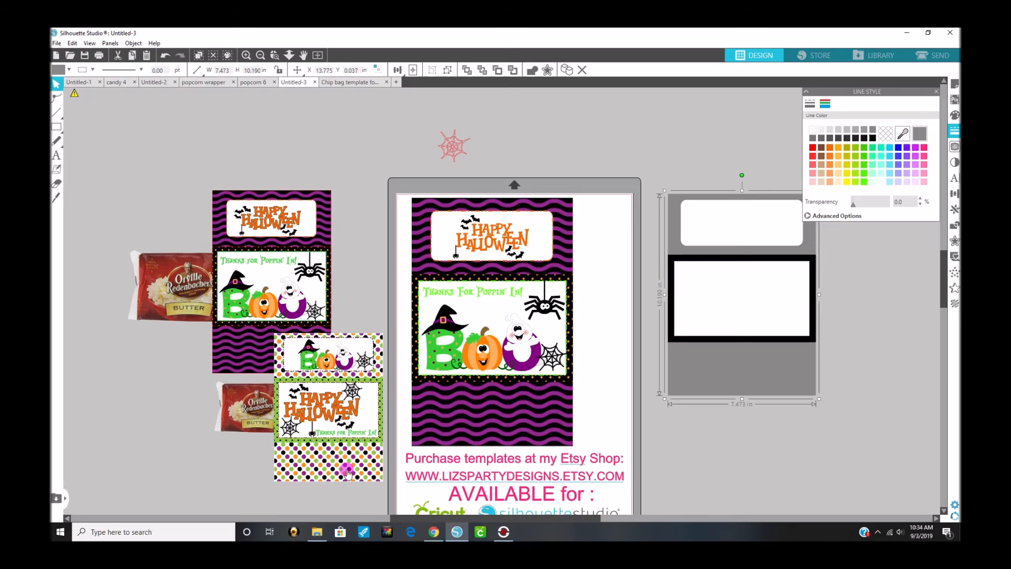
pyautogui.moveTo(690, 273); pyautogui.dragTo(614, 304)
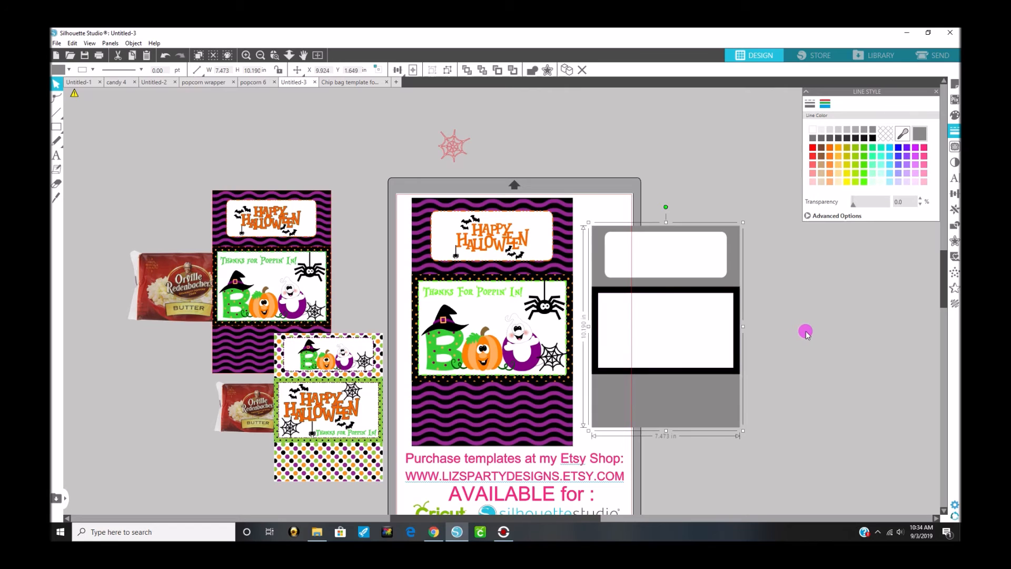
pyautogui.scroll(-1, 806, 332)
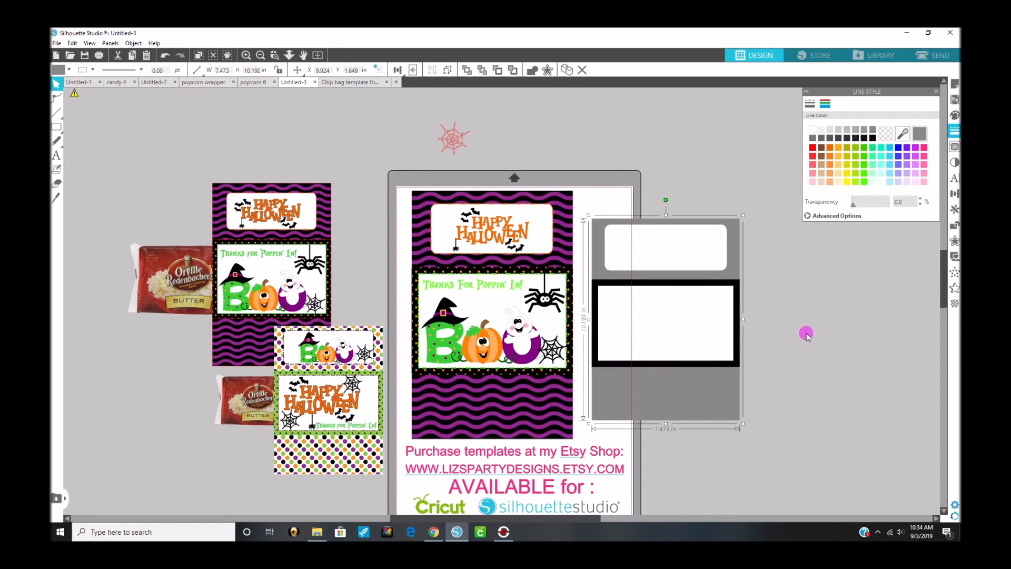
pyautogui.scroll(-1, 806, 332)
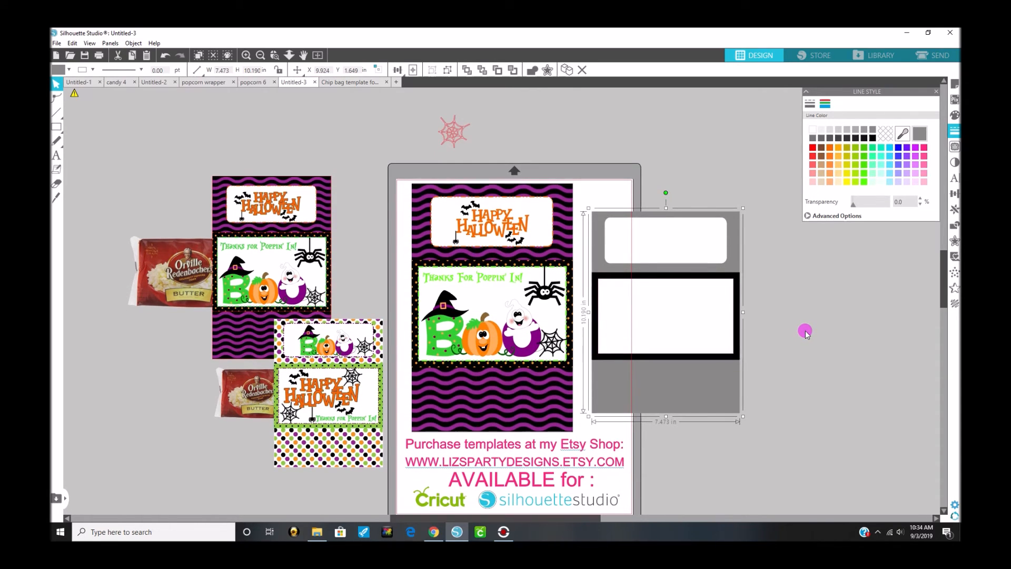